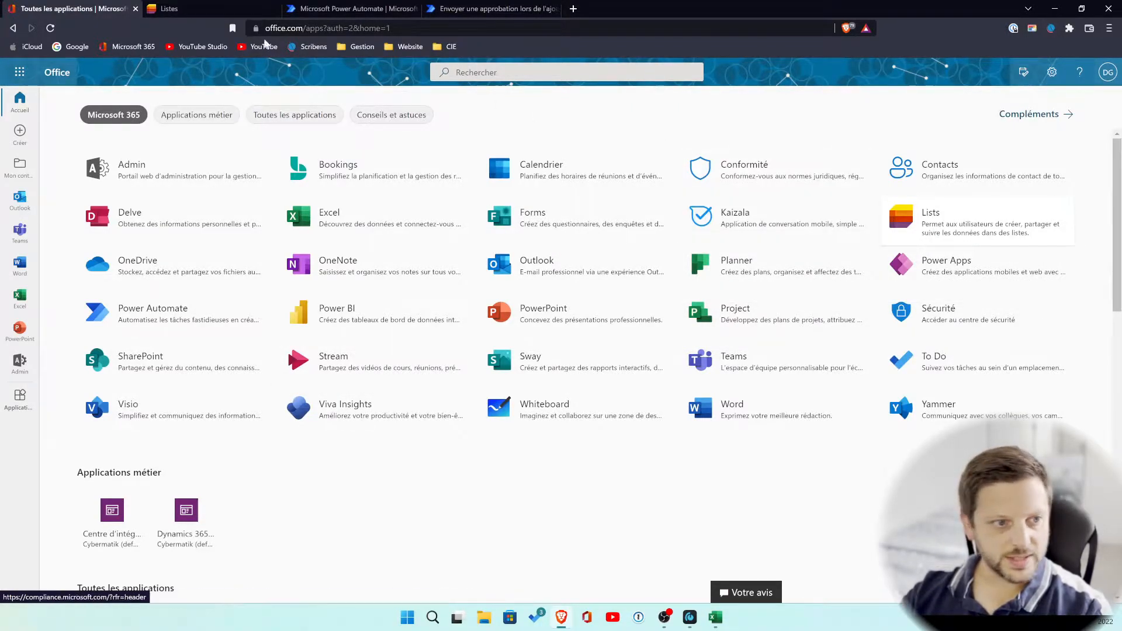
Step: Start a new list in Microsoft Lists from the Demandes de déplacement template after reviewing its sample columns
{"action": "left_click", "coordinate": [176, 10]}
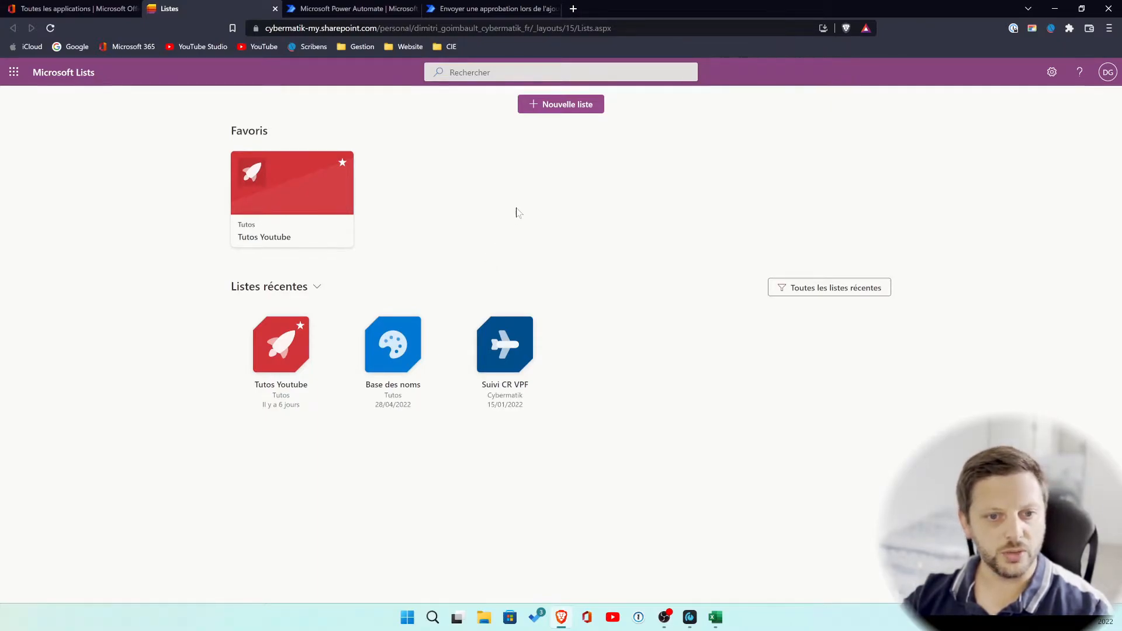
{"action": "left_click", "coordinate": [560, 111]}
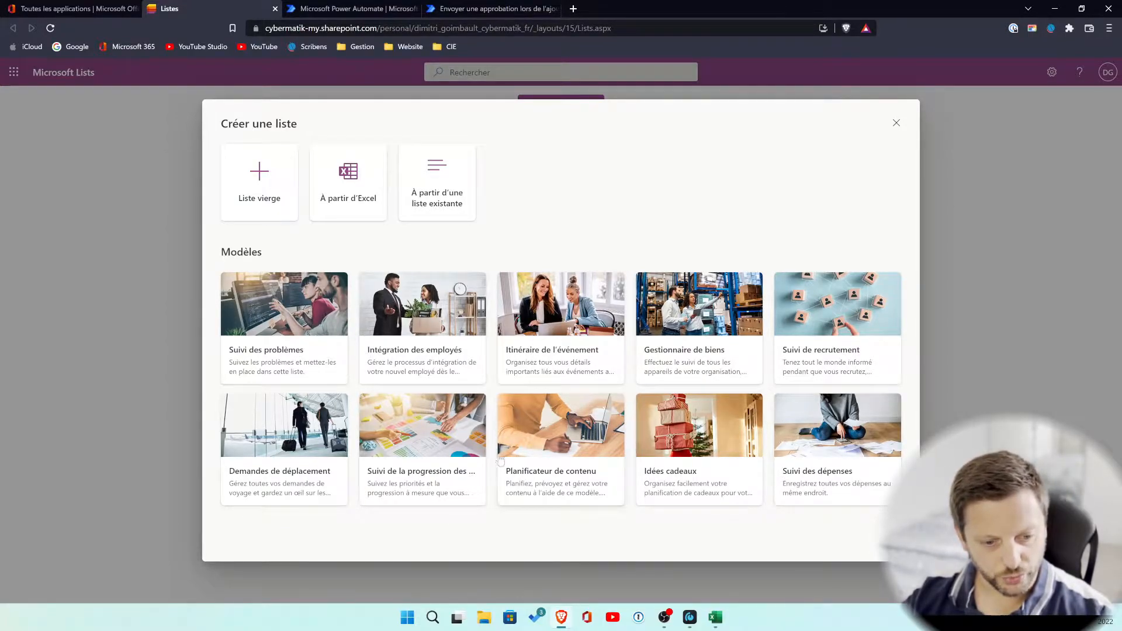
{"action": "left_click", "coordinate": [292, 474]}
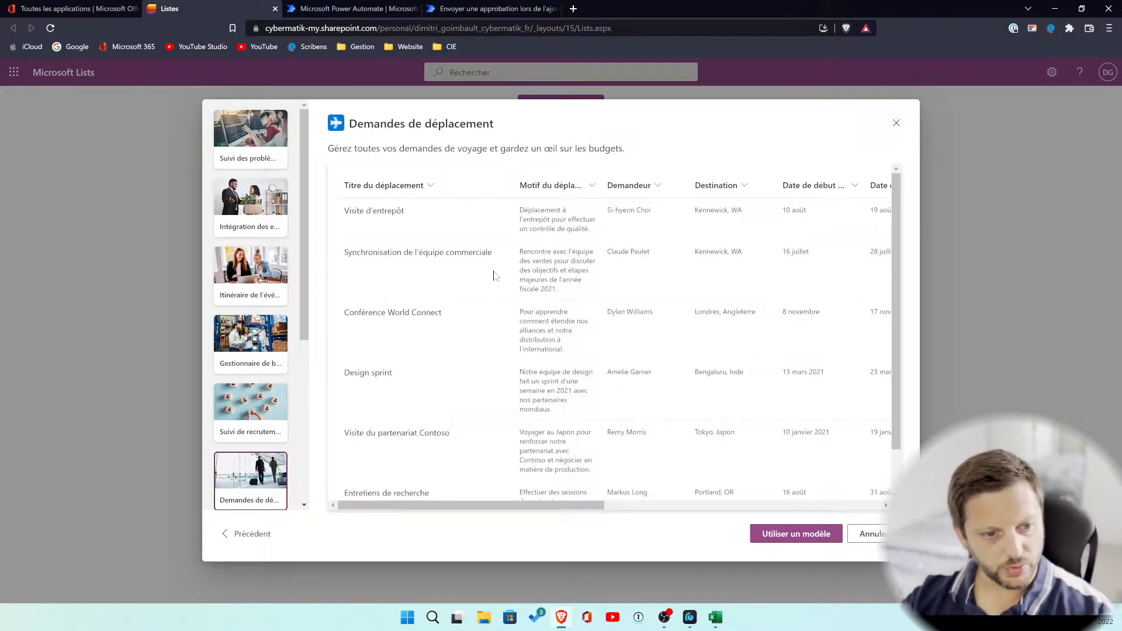
{"action": "scroll", "coordinate": [494, 275], "scroll_direction": "down", "scroll_amount": 1}
{"action": "scroll", "coordinate": [494, 276], "scroll_direction": "up", "scroll_amount": 1}
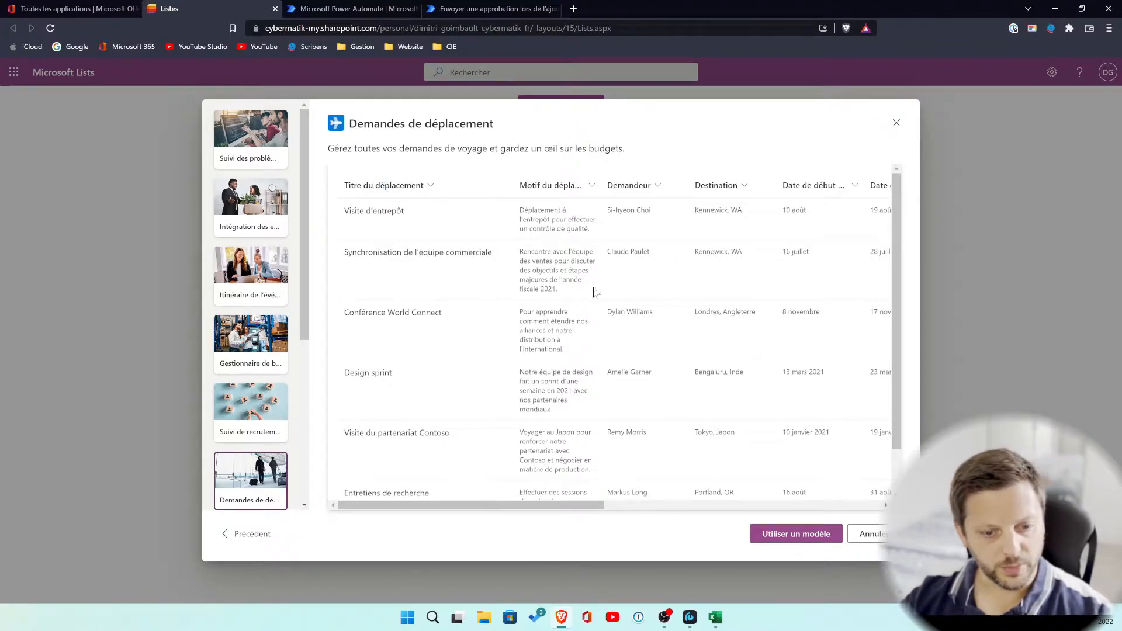
{"action": "left_click_drag", "start_coordinate": [532, 504], "coordinate": [647, 502]}
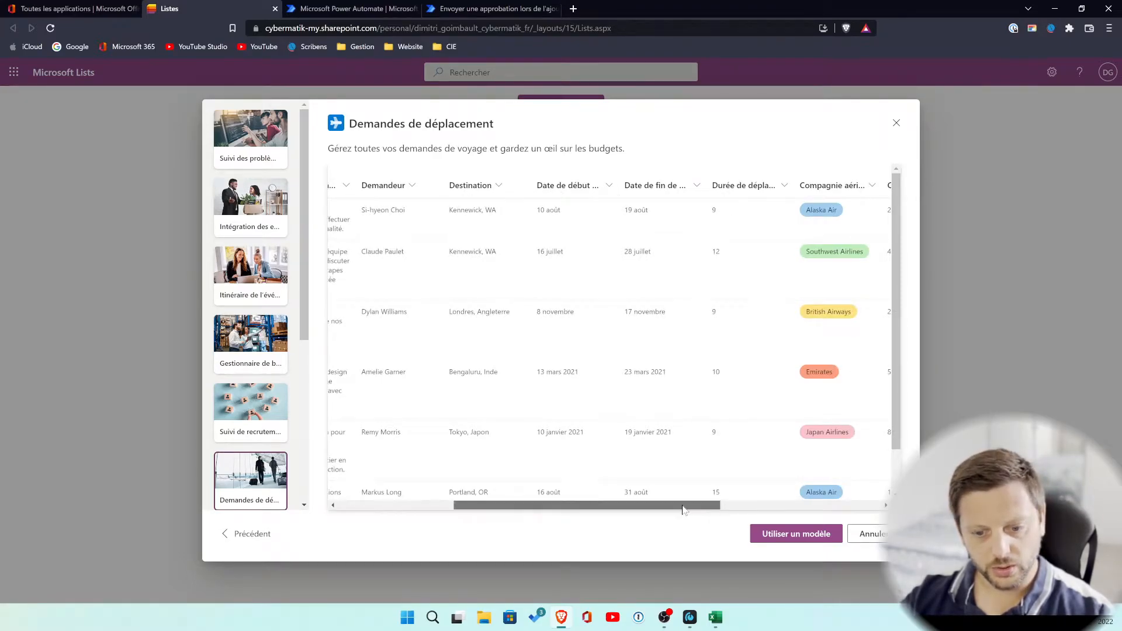
{"action": "scroll", "coordinate": [655, 257], "scroll_direction": "right", "scroll_amount": 5}
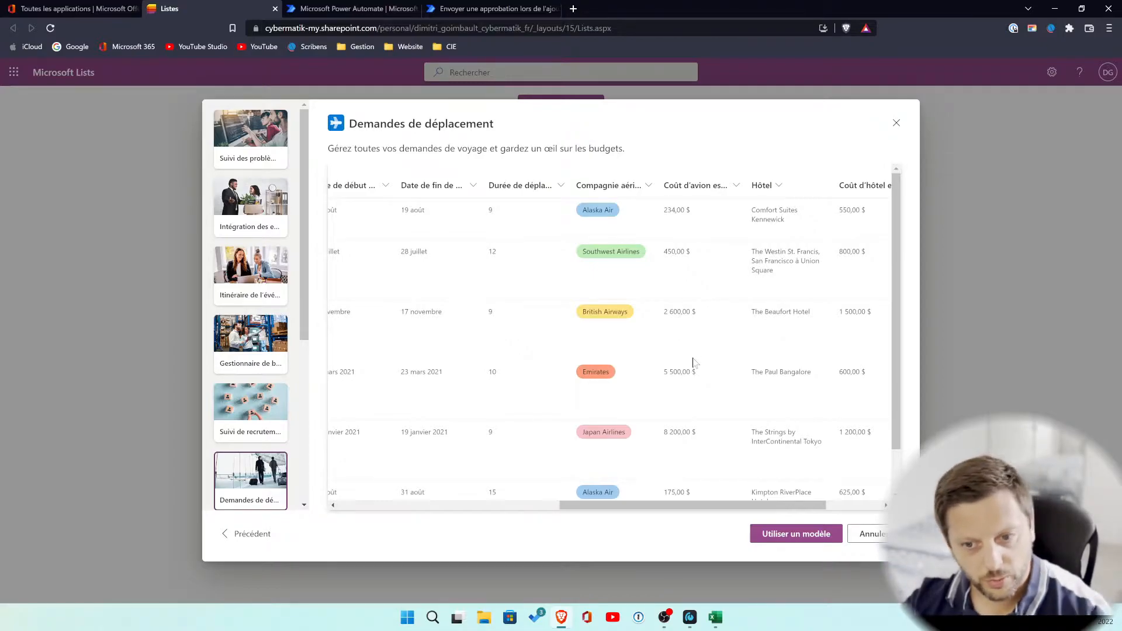
{"action": "left_click", "coordinate": [809, 534]}
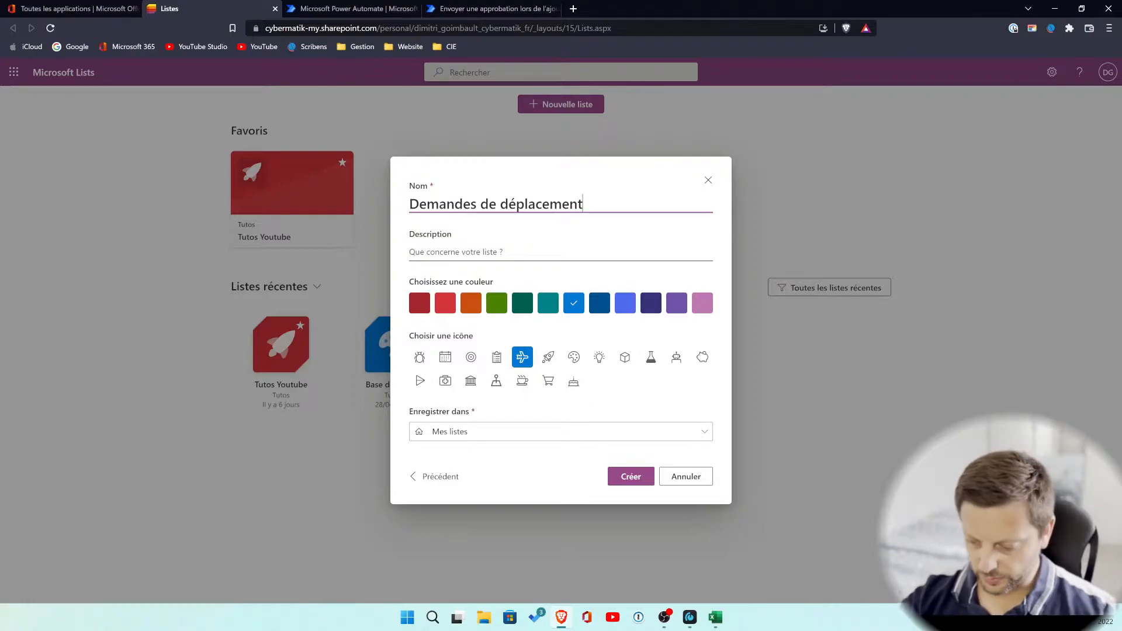
Step: Name the list "Demandes de déplacement - Tuto" and set it to be saved in the Tutos site
{"action": "type", "text": "- Tuto"}
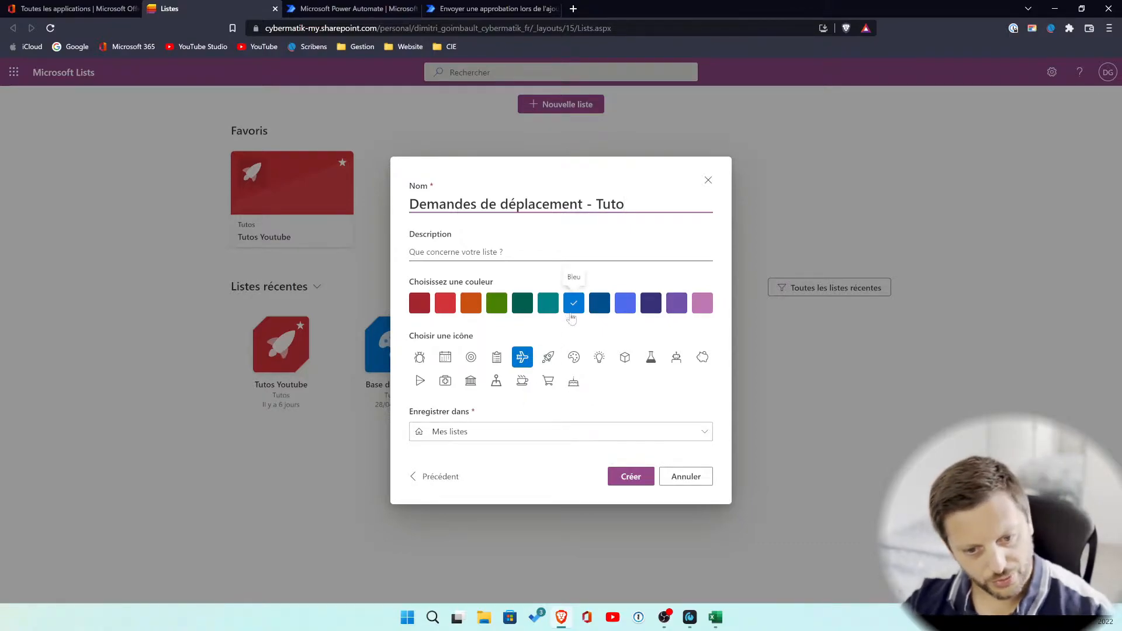
{"action": "left_click", "coordinate": [539, 433]}
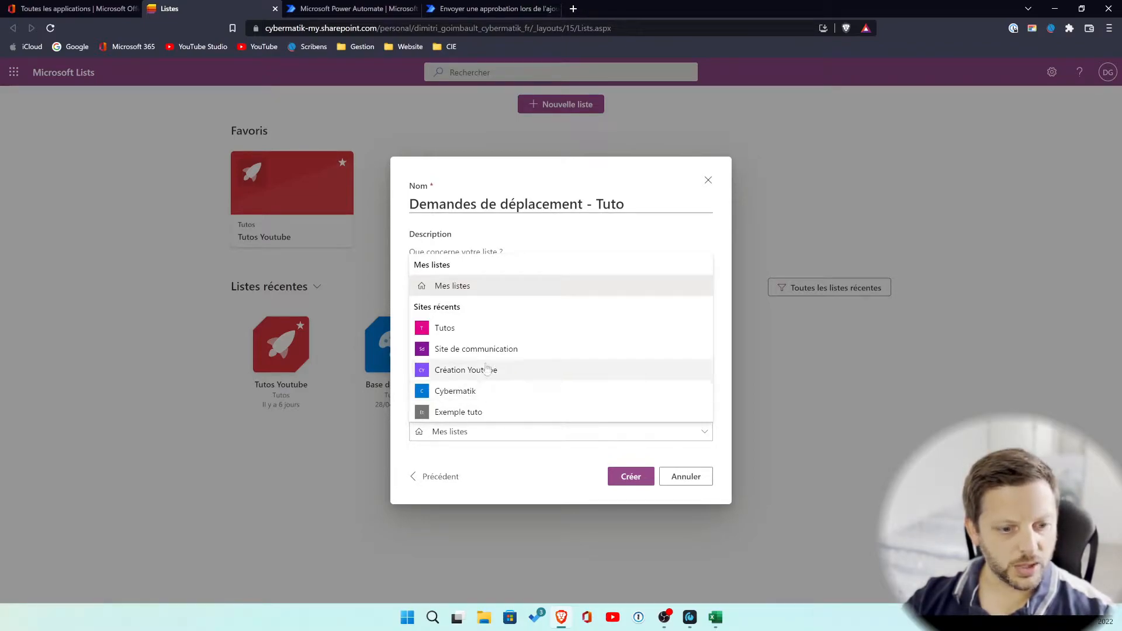
{"action": "left_click", "coordinate": [464, 328]}
{"action": "left_click", "coordinate": [465, 416]}
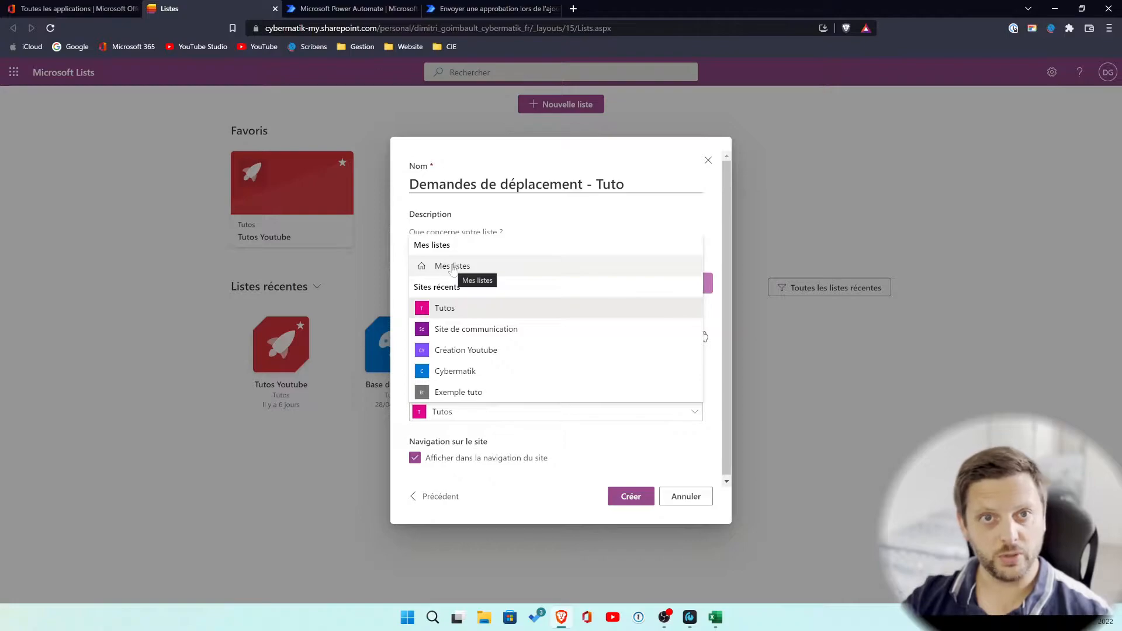
{"action": "left_click", "coordinate": [455, 309]}
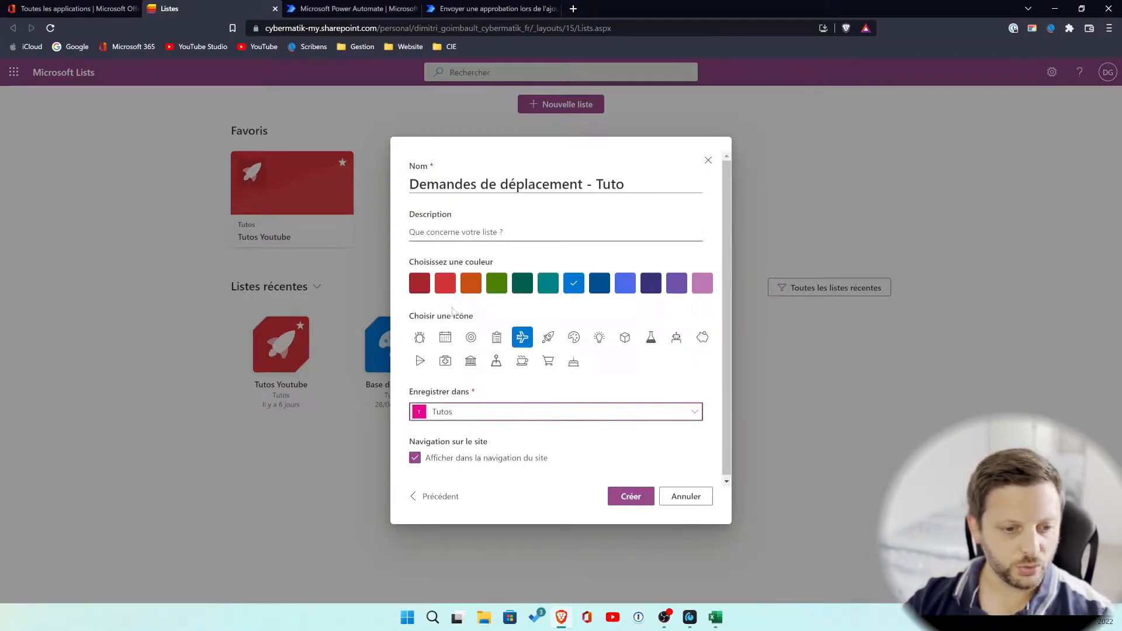
Step: Turn off showing the list in the site navigation and create the list
{"action": "left_click", "coordinate": [416, 460]}
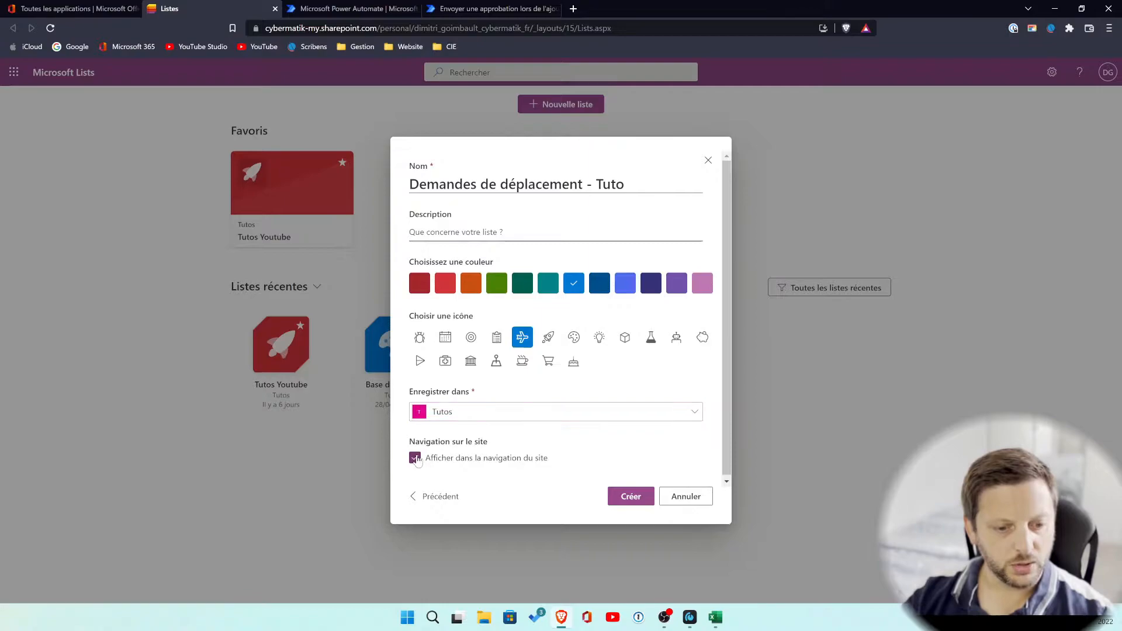
{"action": "left_click", "coordinate": [416, 460]}
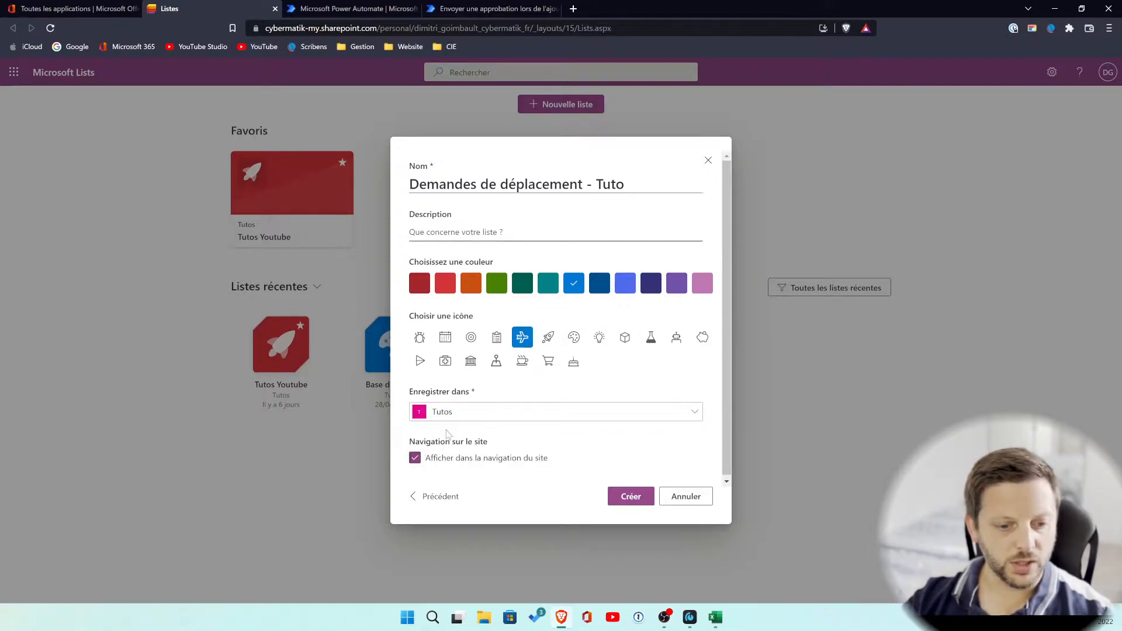
{"action": "left_click", "coordinate": [416, 459]}
{"action": "left_click", "coordinate": [636, 498]}
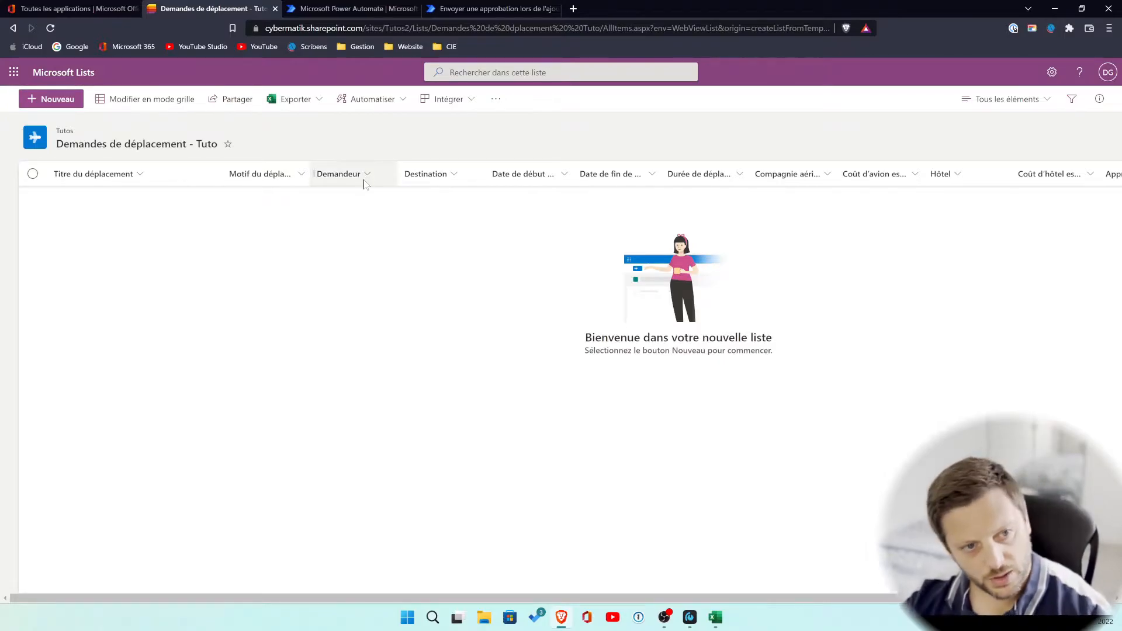
Step: Open Power Automate from the Office apps page and examine the home page's suggested templates for attachments, notifications and task completion
{"action": "left_click", "coordinate": [101, 7]}
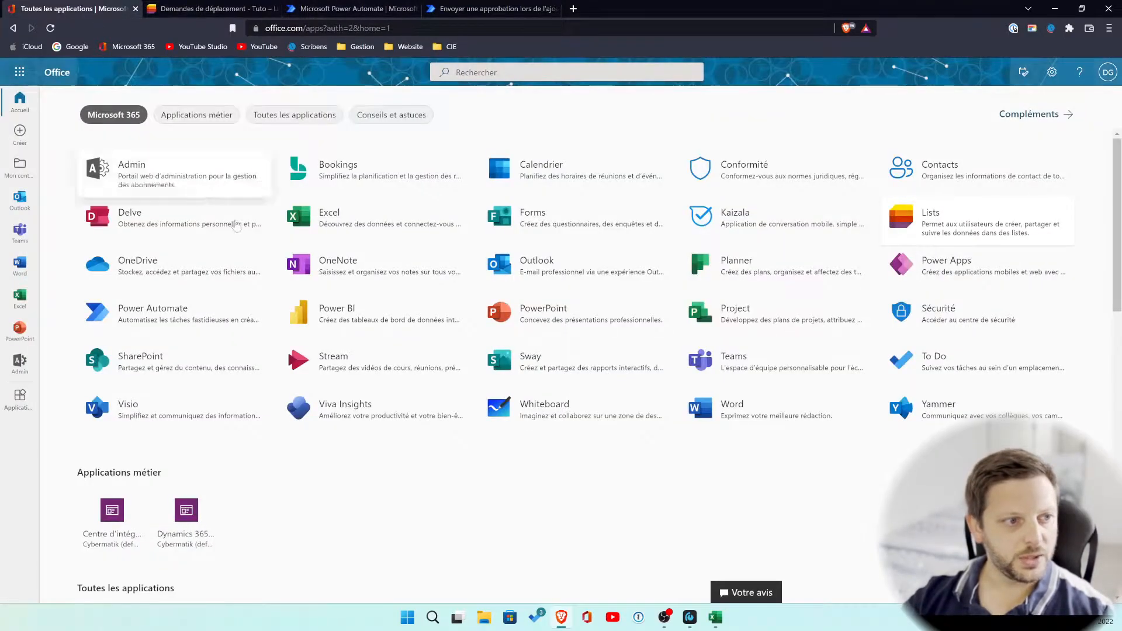
{"action": "left_click", "coordinate": [168, 318]}
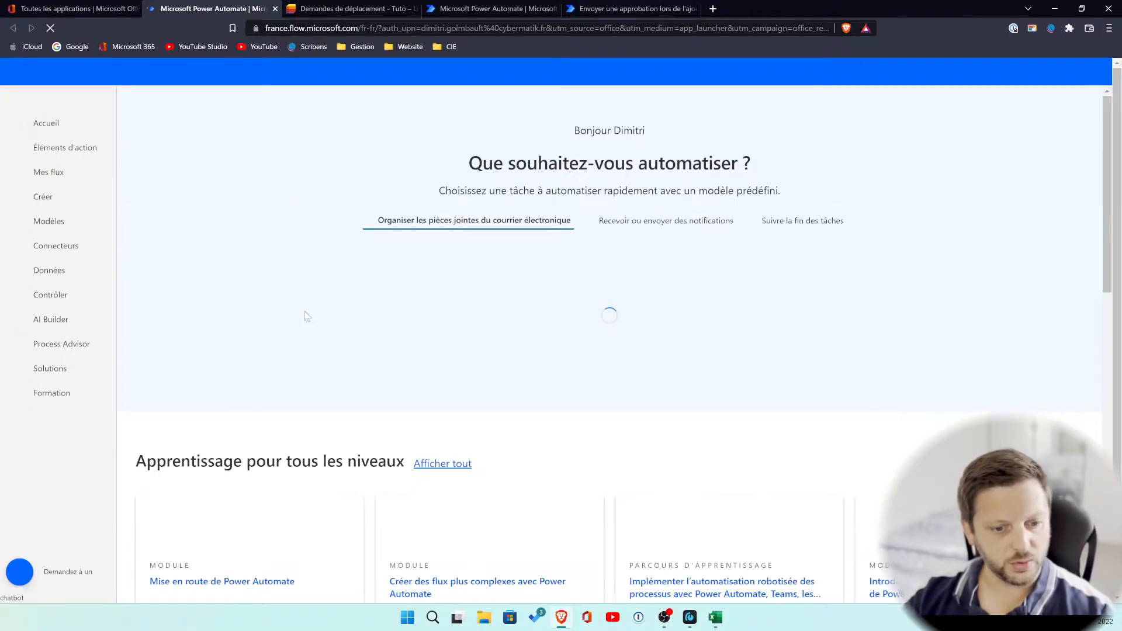
{"action": "scroll", "coordinate": [325, 372], "scroll_direction": "down", "scroll_amount": 5}
{"action": "scroll", "coordinate": [326, 374], "scroll_direction": "down", "scroll_amount": 5}
{"action": "scroll", "coordinate": [327, 374], "scroll_direction": "up", "scroll_amount": 10}
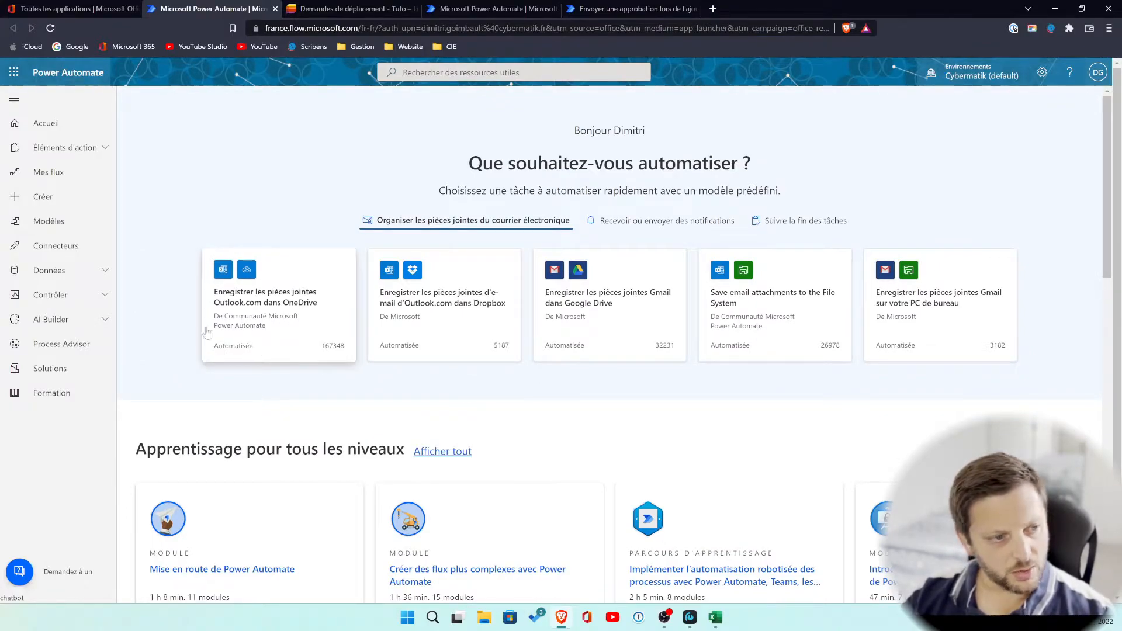
{"action": "scroll", "coordinate": [817, 352], "scroll_direction": "down", "scroll_amount": 10}
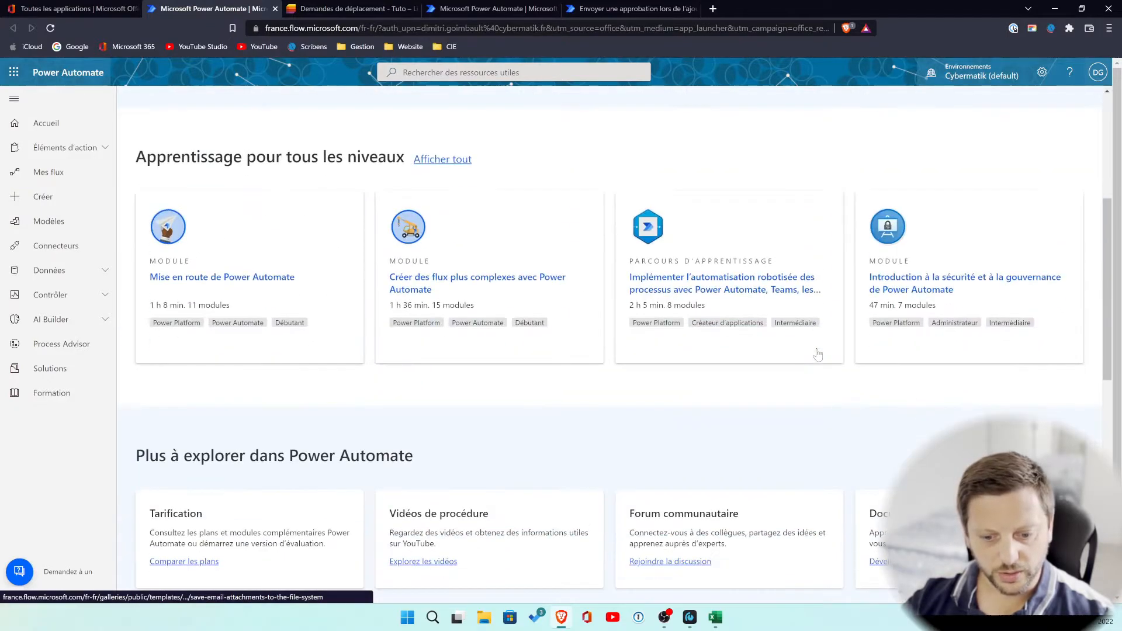
{"action": "scroll", "coordinate": [817, 348], "scroll_direction": "up", "scroll_amount": 10}
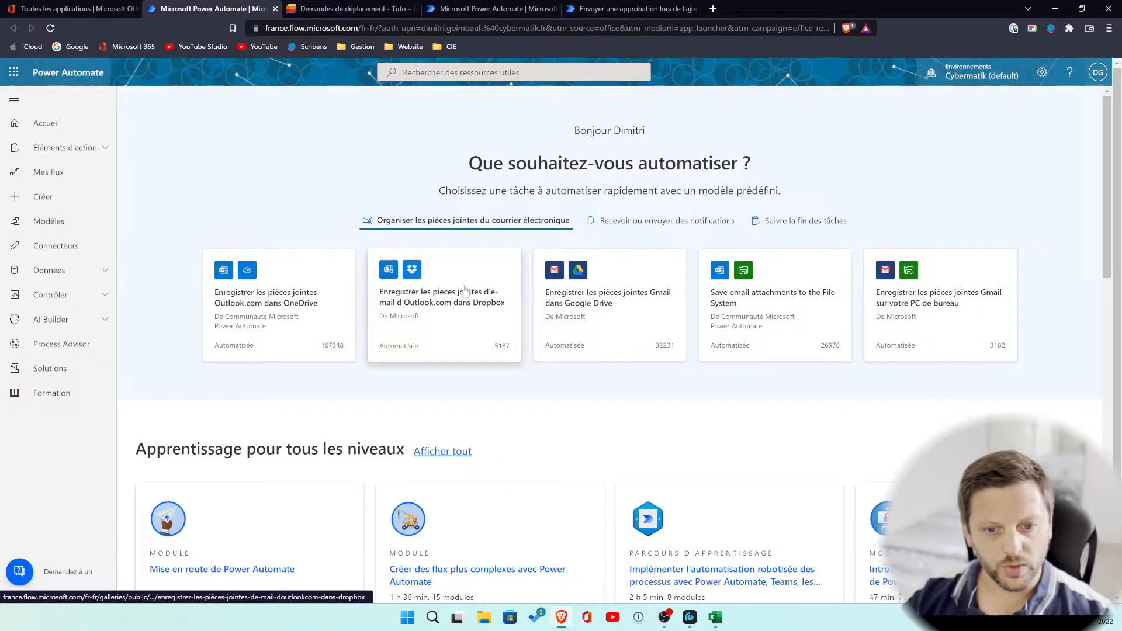
{"action": "left_click", "coordinate": [639, 225]}
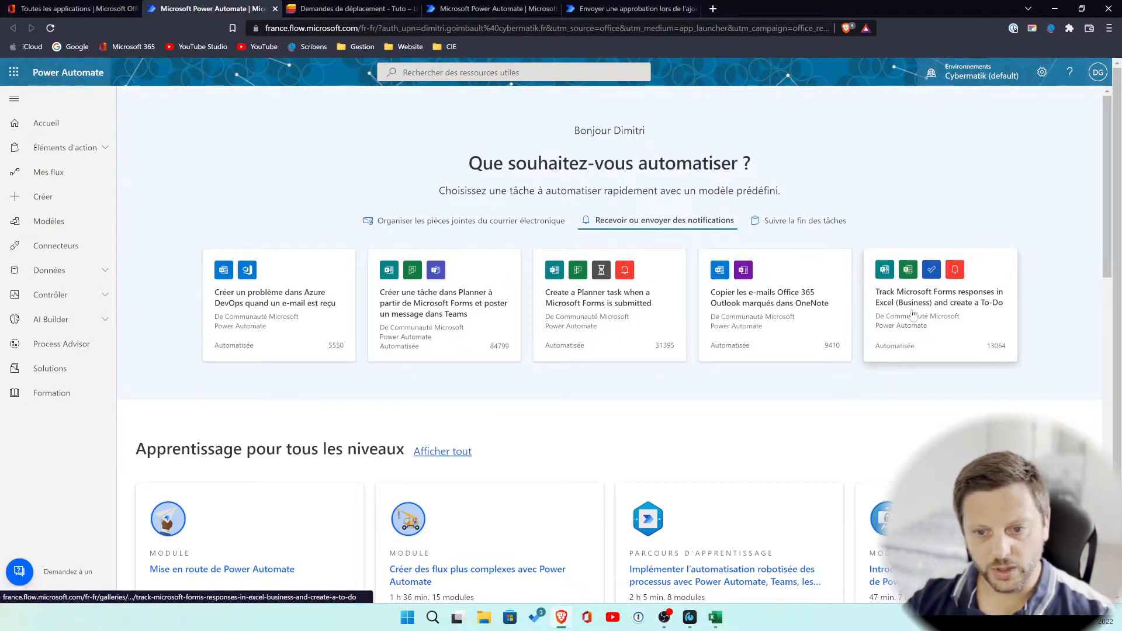
{"action": "left_click", "coordinate": [809, 228]}
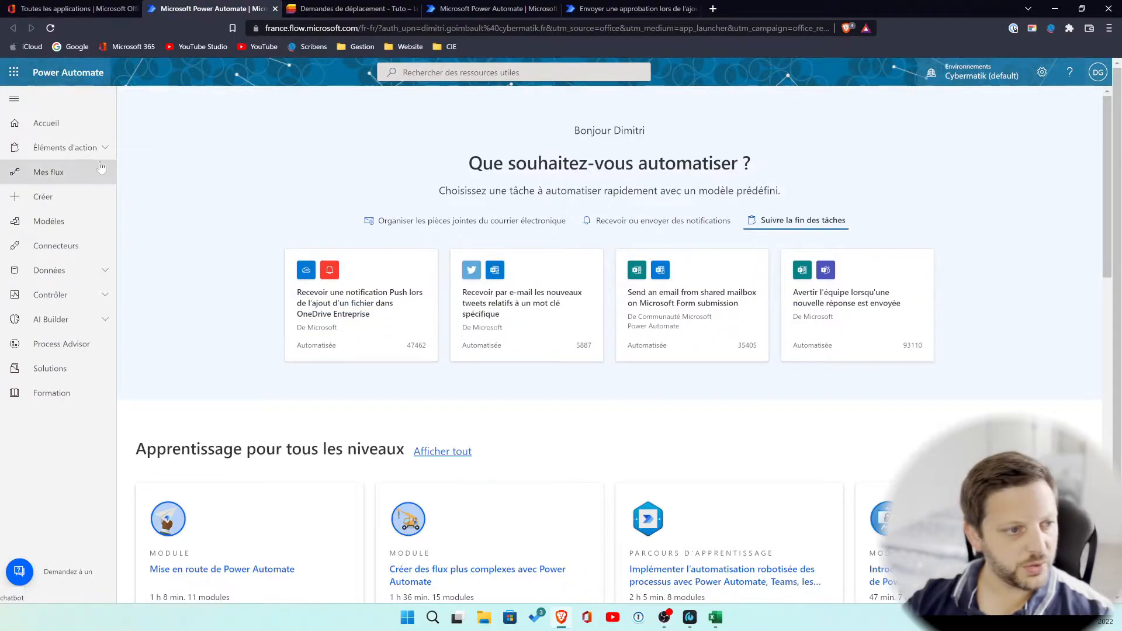
Step: View the received approvals and the existing cloud flows in Power Automate
{"action": "left_click", "coordinate": [65, 149]}
{"action": "left_click", "coordinate": [58, 169]}
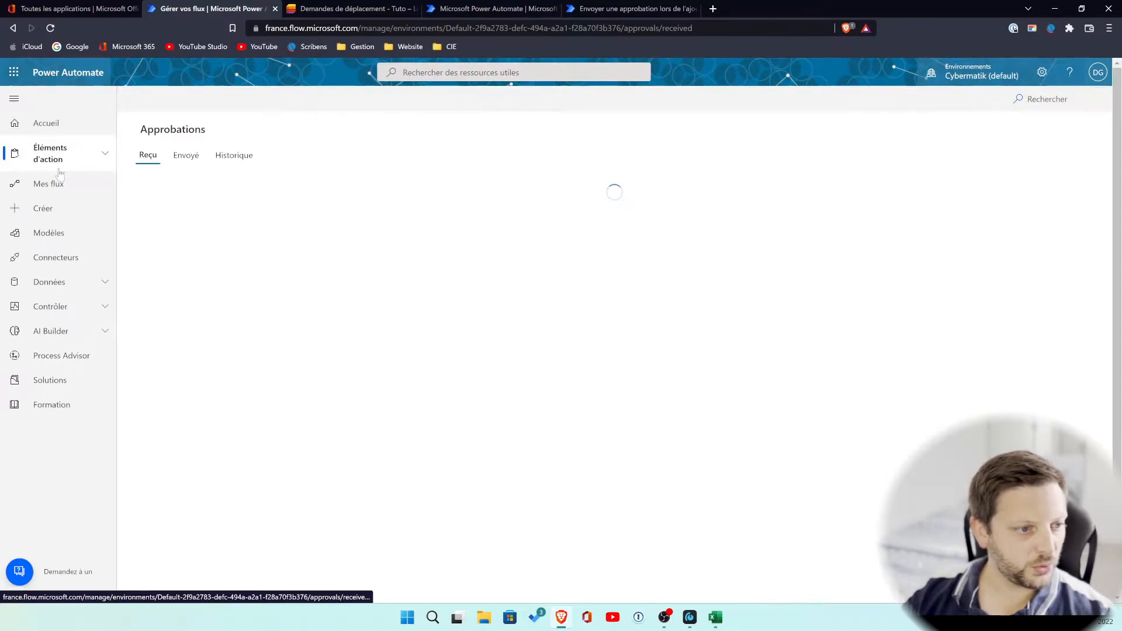
{"action": "left_click", "coordinate": [52, 186]}
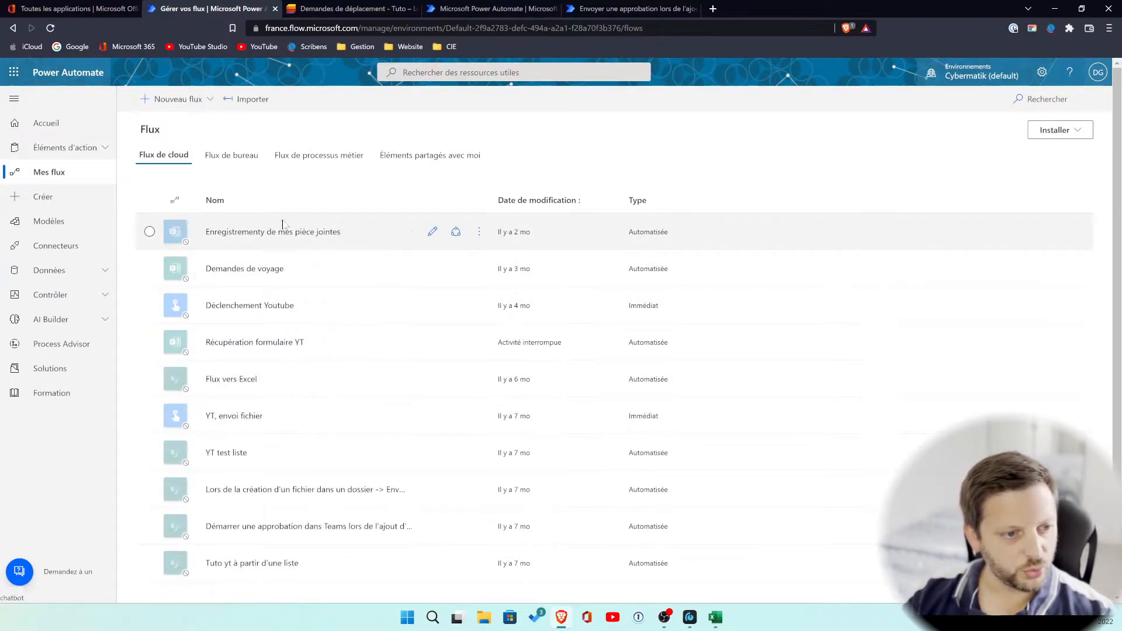
Step: Open the flow creation page and look through its starting options and main template selection
{"action": "left_click", "coordinate": [107, 195]}
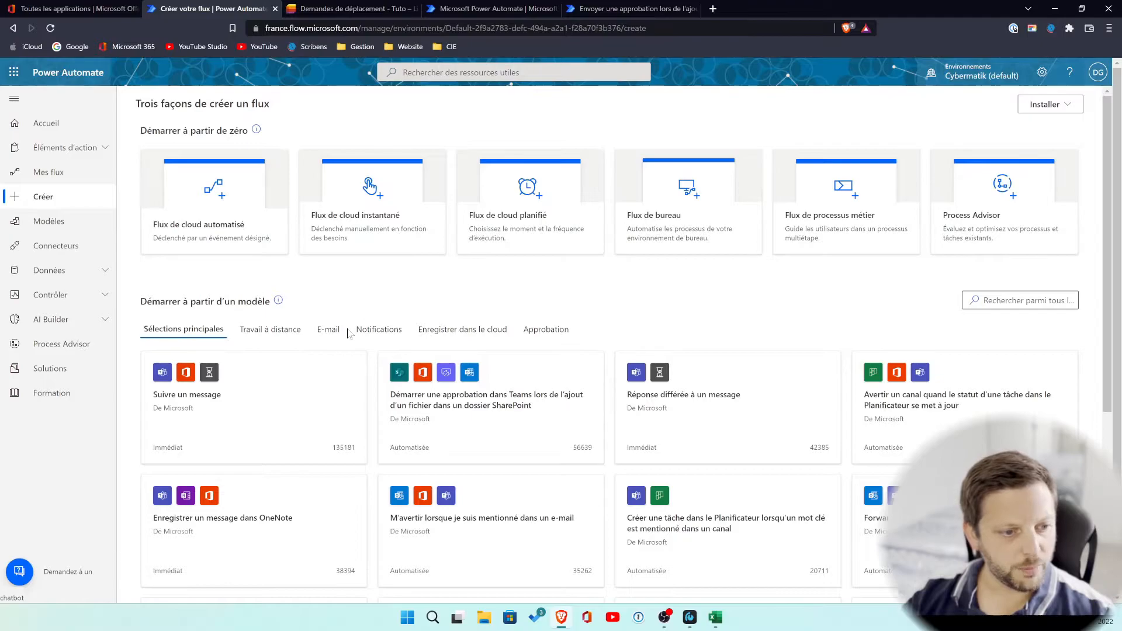
{"action": "scroll", "coordinate": [348, 334], "scroll_direction": "down", "scroll_amount": 4}
{"action": "scroll", "coordinate": [347, 338], "scroll_direction": "up", "scroll_amount": 3}
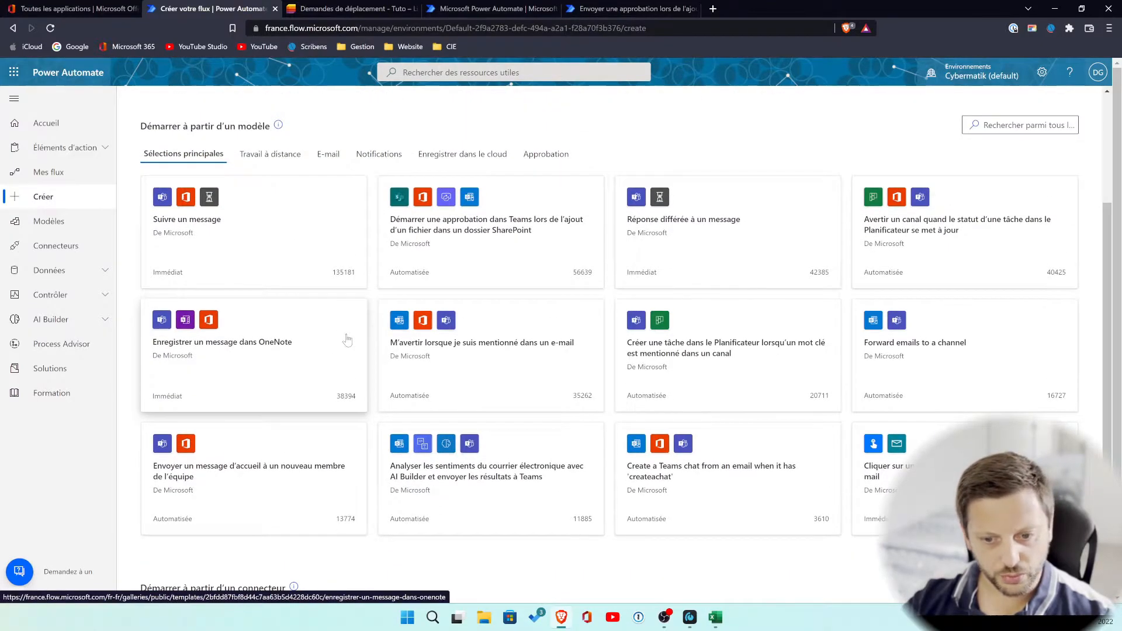
{"action": "scroll", "coordinate": [347, 339], "scroll_direction": "up", "scroll_amount": 1}
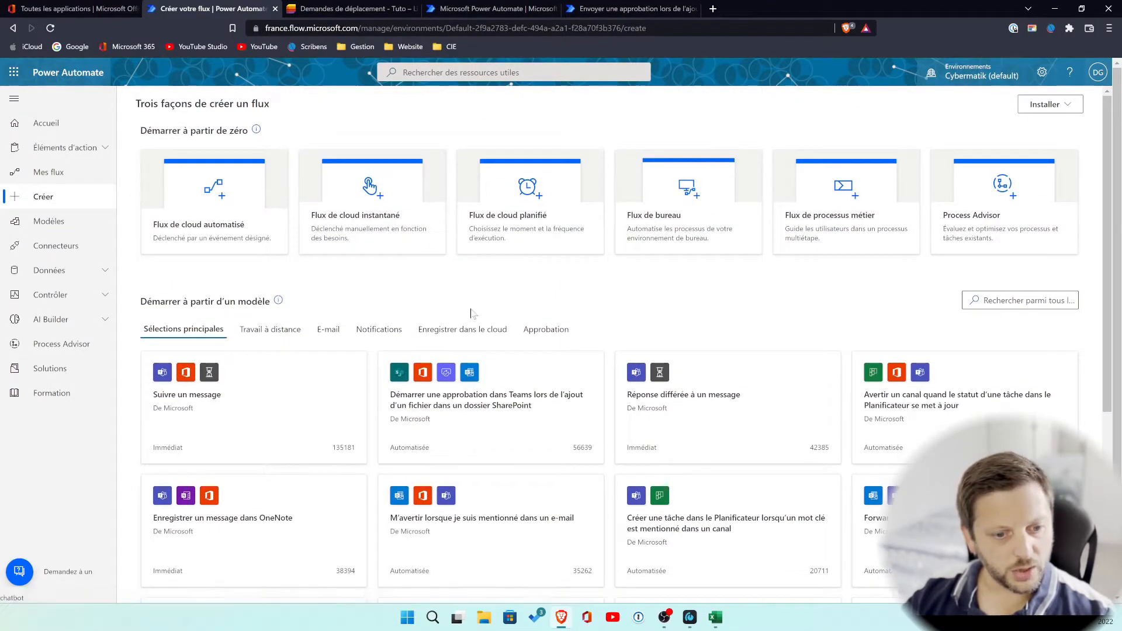
Step: Review the already open template page "Envoyer une approbation lors de l'ajout d'un nouvel élément"
{"action": "left_click", "coordinate": [475, 8]}
{"action": "scroll", "coordinate": [410, 278], "scroll_direction": "up", "scroll_amount": 5}
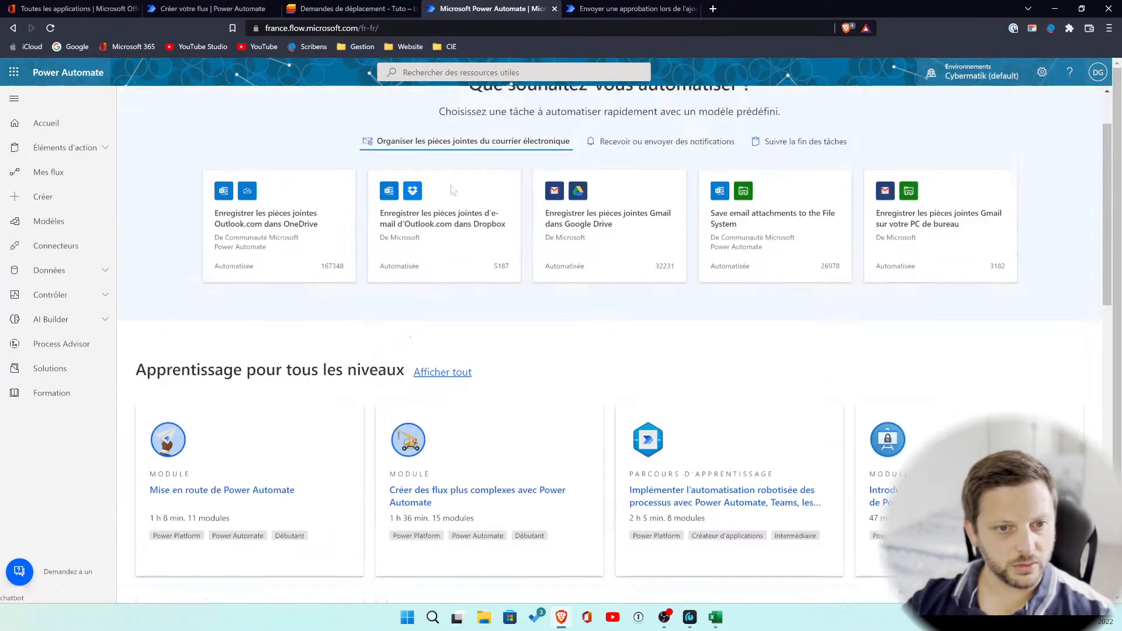
{"action": "left_click", "coordinate": [602, 9]}
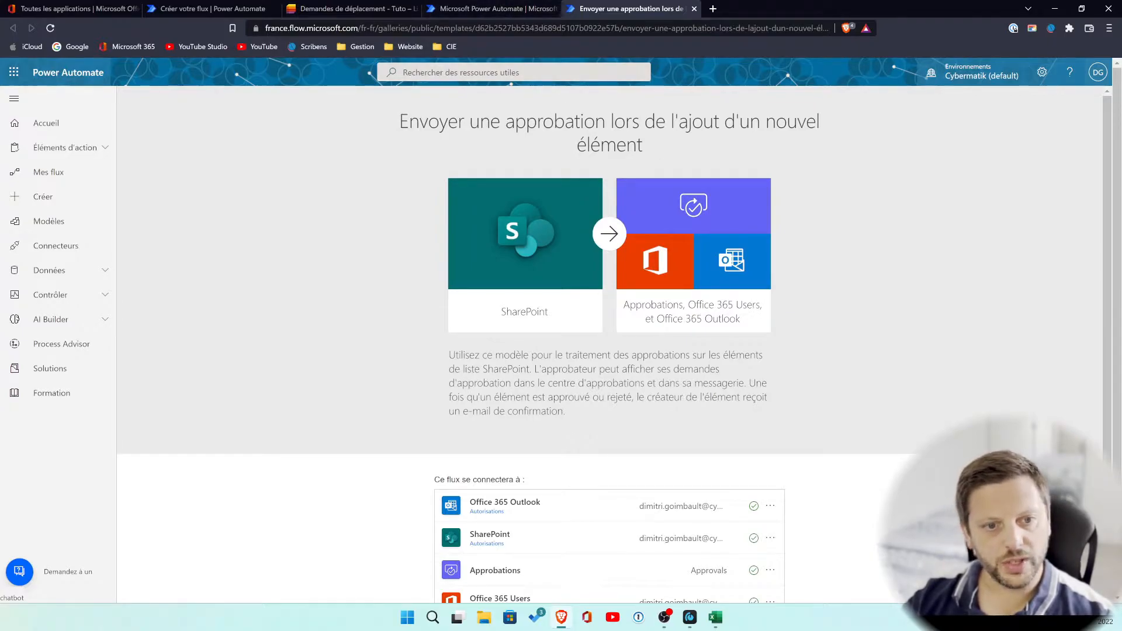
{"action": "left_click", "coordinate": [475, 8]}
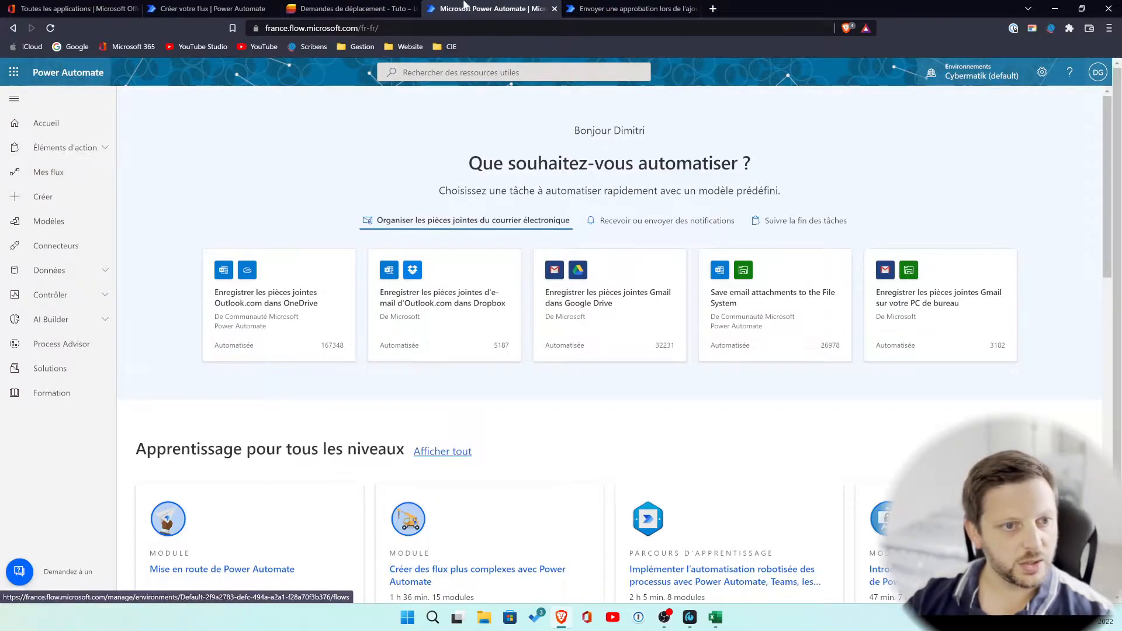
Step: Return to the flow creation page and examine the Notifications templates and the available connectors
{"action": "left_click", "coordinate": [211, 8]}
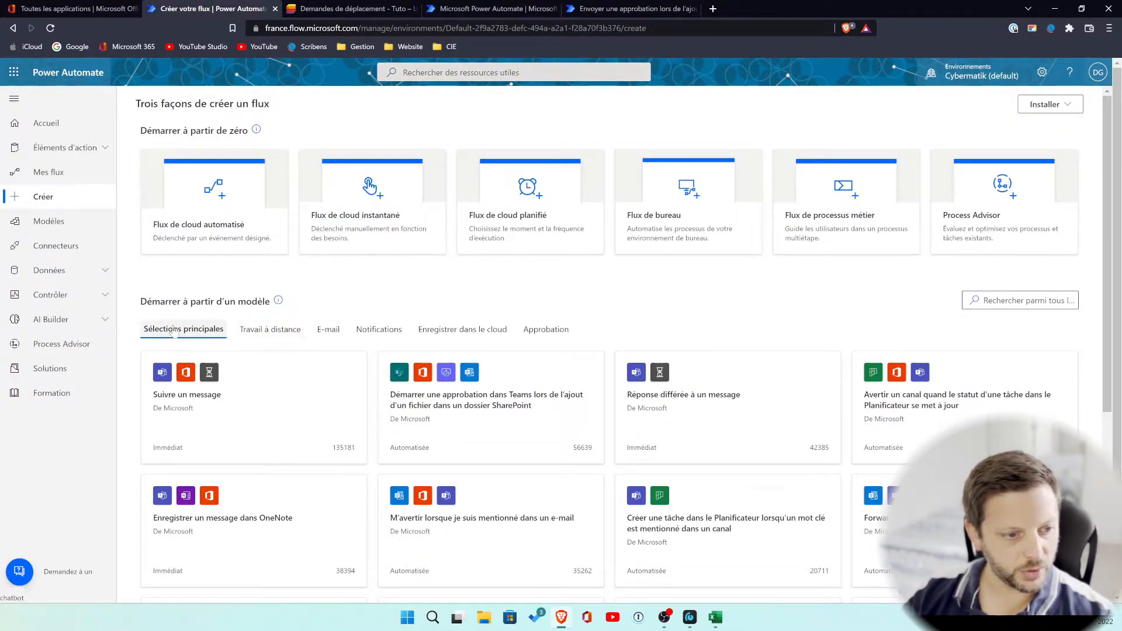
{"action": "left_click", "coordinate": [360, 332]}
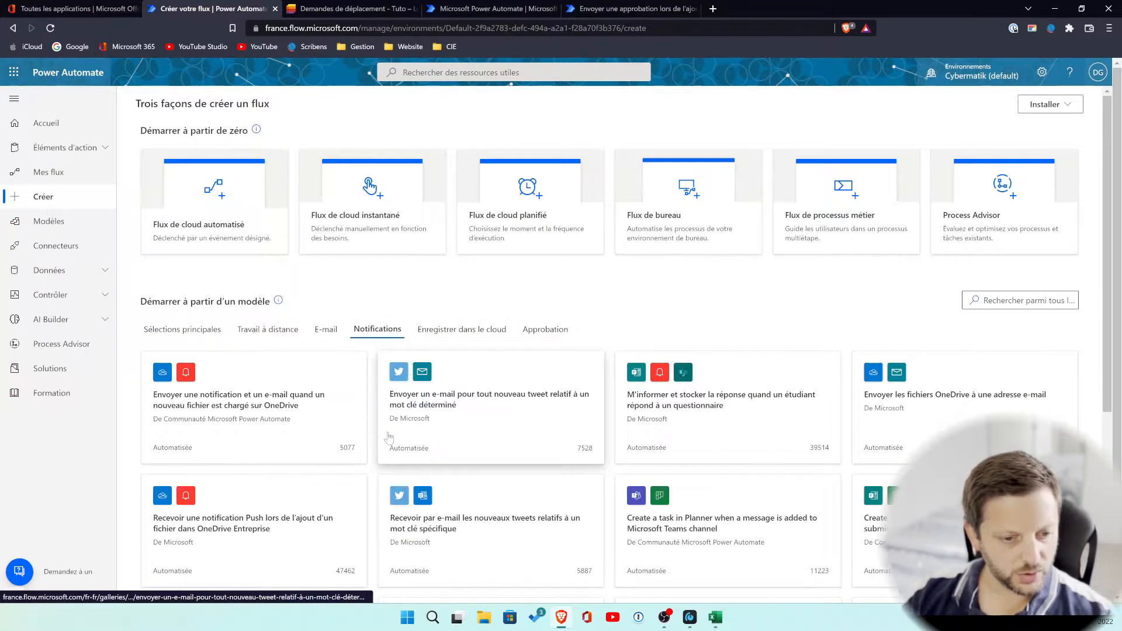
{"action": "scroll", "coordinate": [409, 409], "scroll_direction": "down", "scroll_amount": 1}
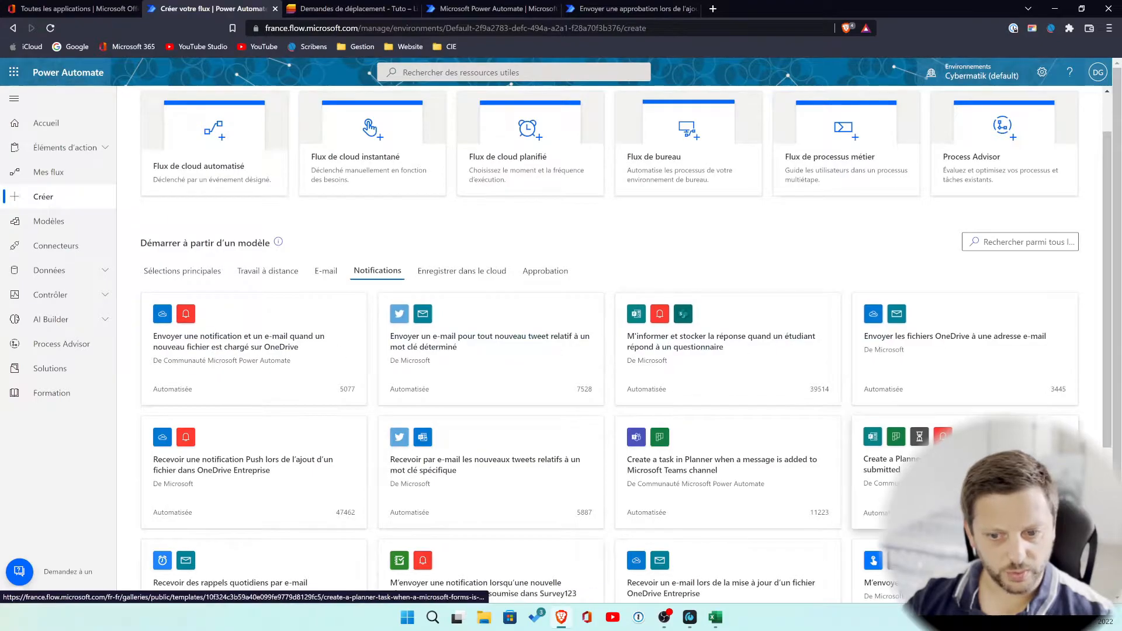
{"action": "scroll", "coordinate": [256, 492], "scroll_direction": "down", "scroll_amount": 1}
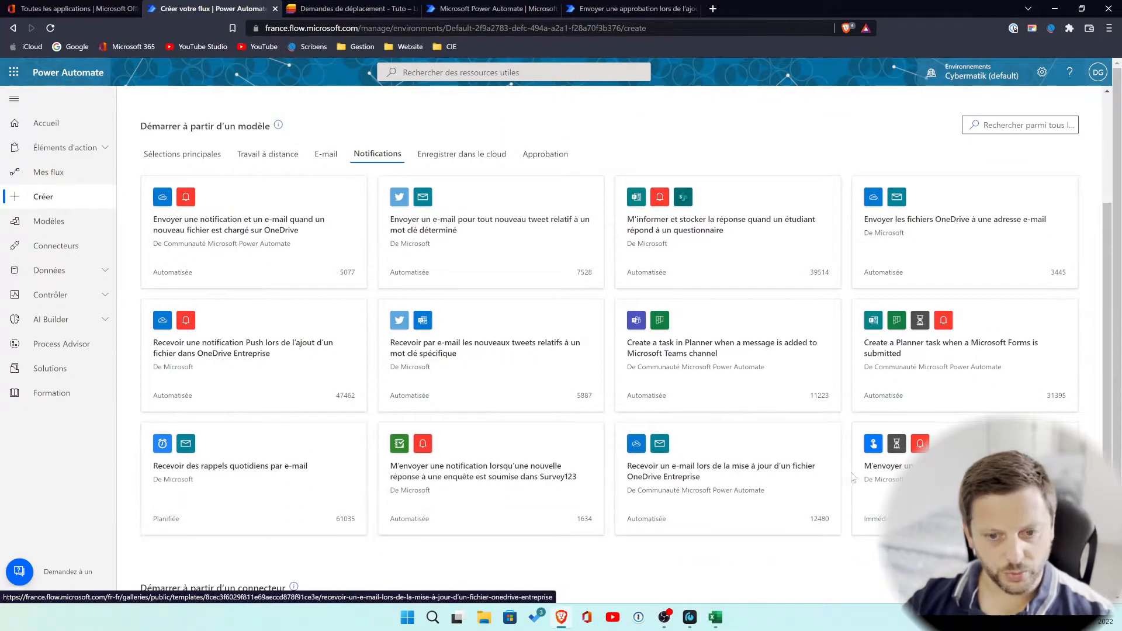
{"action": "scroll", "coordinate": [965, 374], "scroll_direction": "down", "scroll_amount": 2}
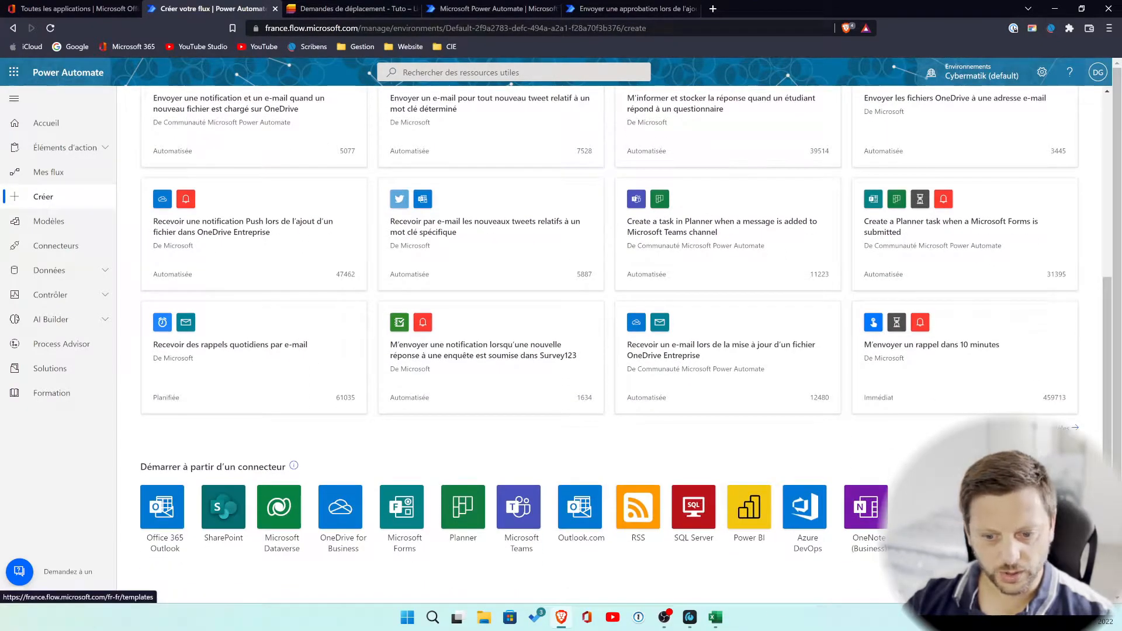
{"action": "scroll", "coordinate": [591, 429], "scroll_direction": "up", "scroll_amount": 5}
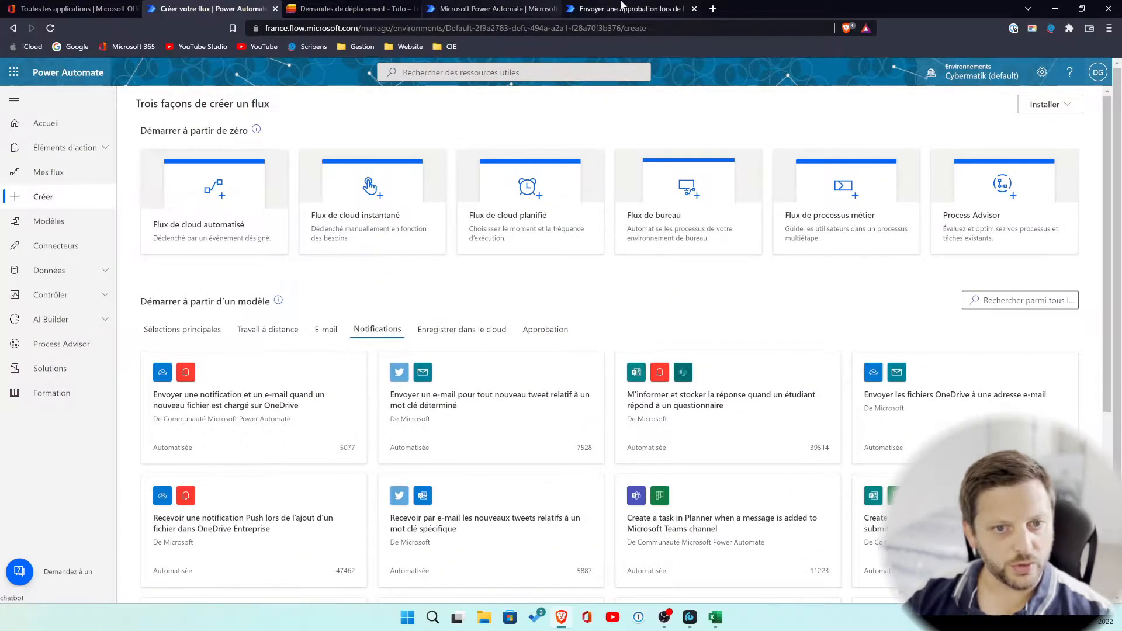
Step: Create a flow from the template "Envoyer une approbation lors de l'ajout d'un nouvel élément" with its listed connections
{"action": "left_click", "coordinate": [631, 8]}
{"action": "left_click_drag", "start_coordinate": [400, 122], "coordinate": [658, 154]}
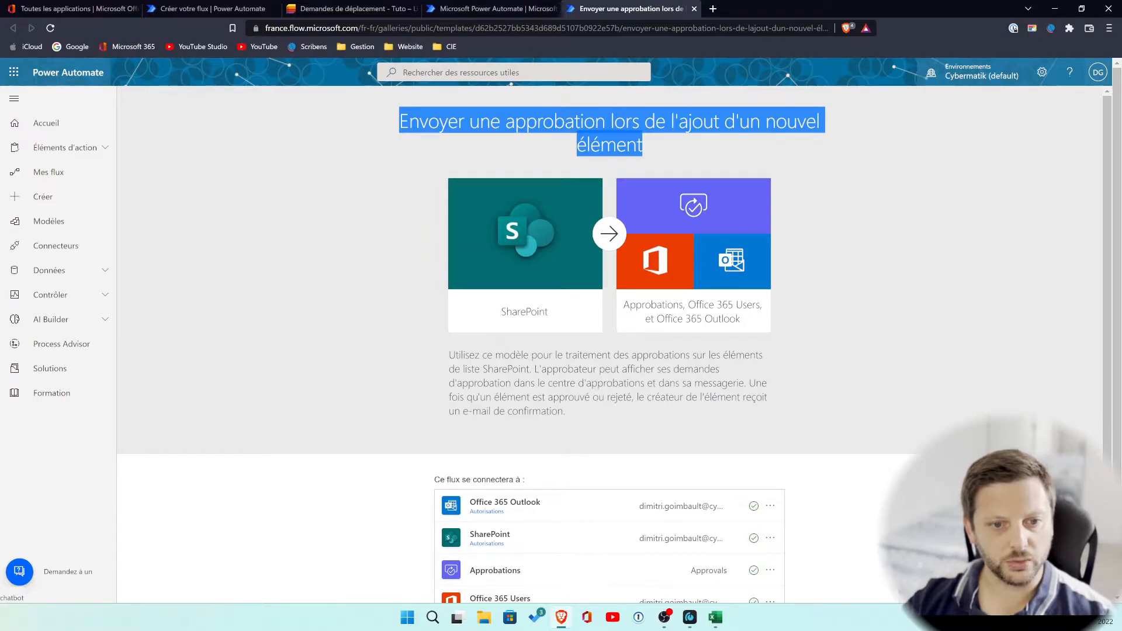
{"action": "scroll", "coordinate": [770, 320], "scroll_direction": "down", "scroll_amount": 1}
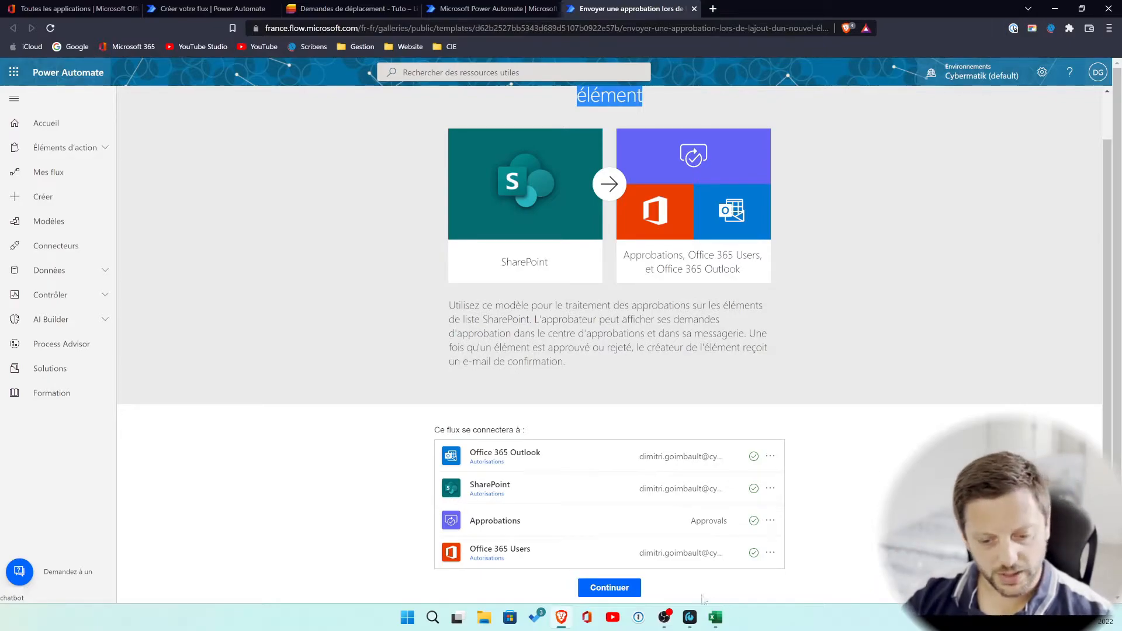
{"action": "left_click", "coordinate": [612, 588]}
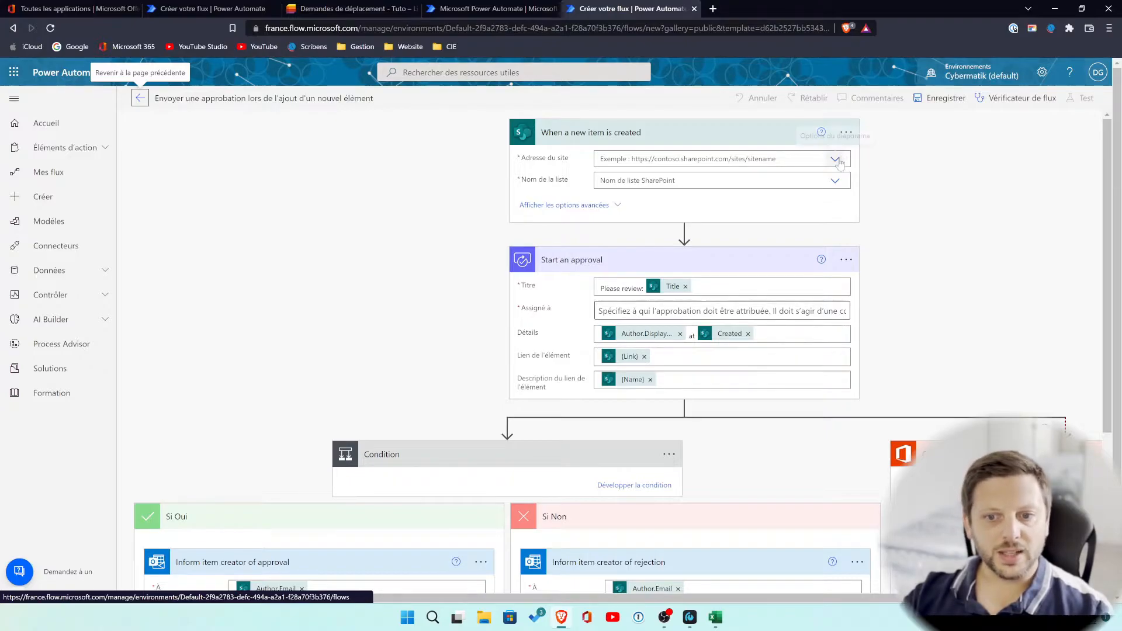
{"action": "left_click", "coordinate": [371, 6]}
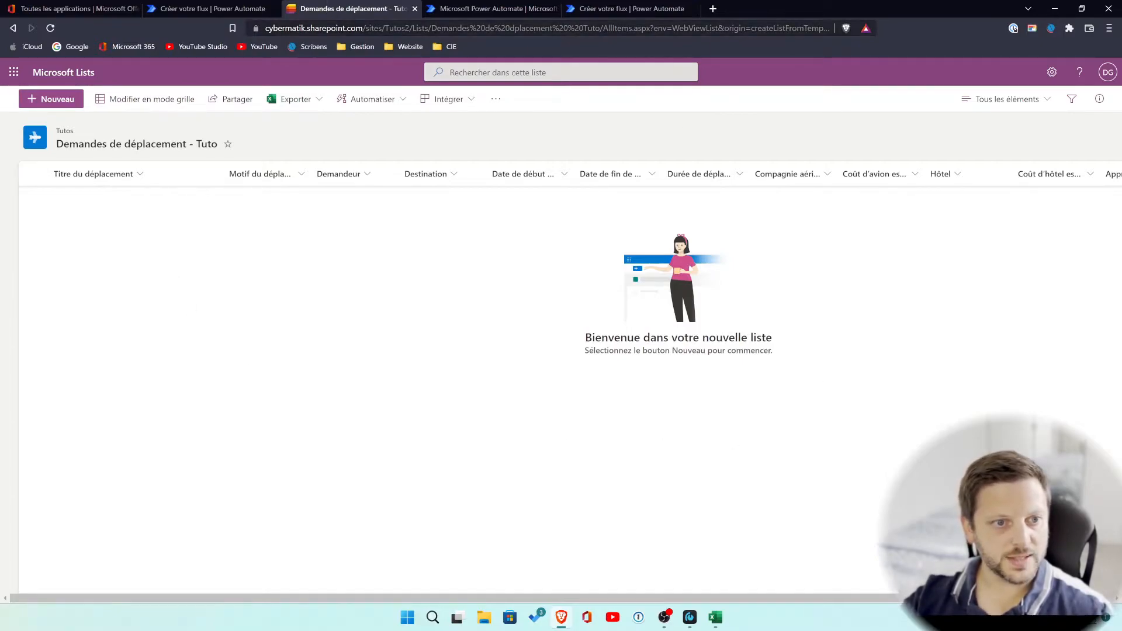
{"action": "left_click", "coordinate": [390, 31]}
{"action": "double_click", "coordinate": [397, 29]}
{"action": "left_click", "coordinate": [399, 29]}
{"action": "left_click_drag", "start_coordinate": [412, 28], "coordinate": [261, 30]}
{"action": "key", "text": "ctrl+c"}
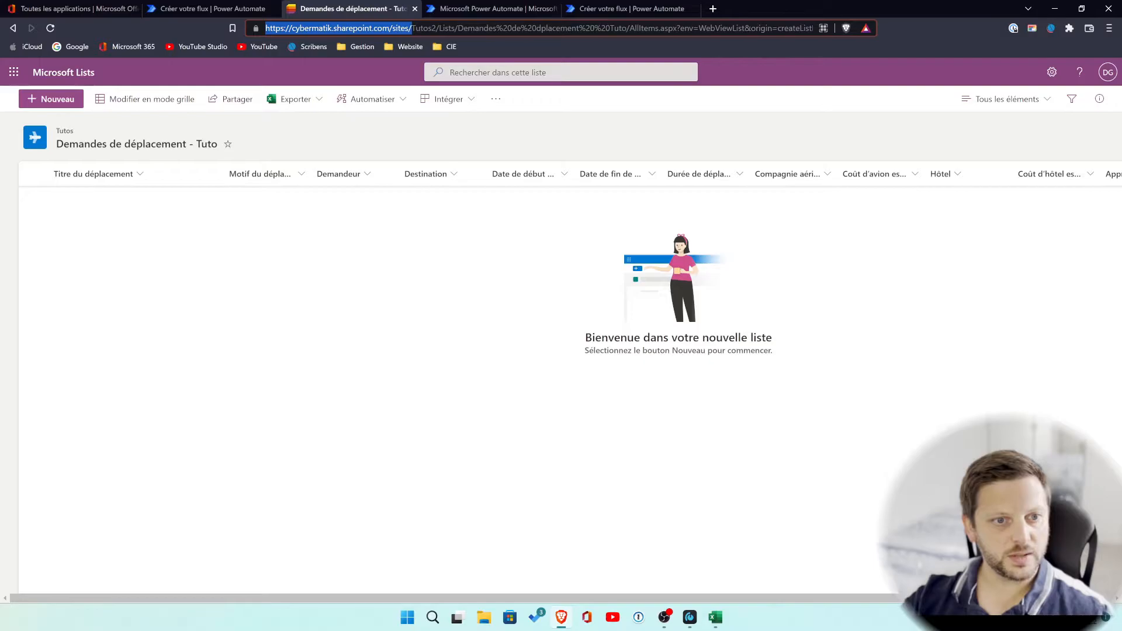
{"action": "left_click", "coordinate": [609, 10]}
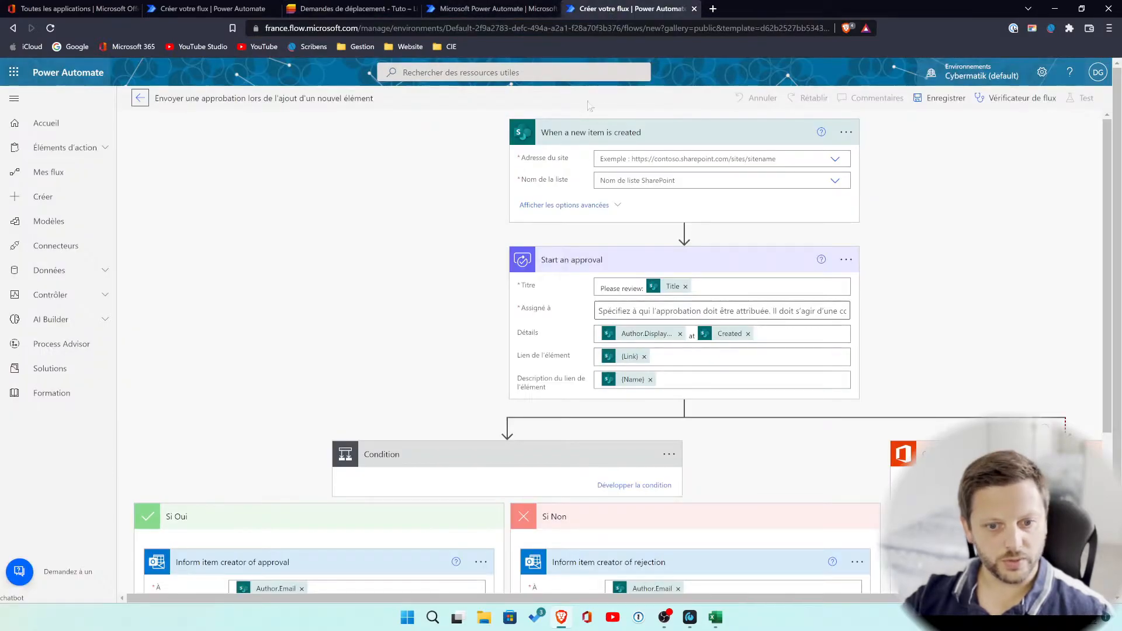
{"action": "left_click", "coordinate": [555, 10]}
{"action": "left_click", "coordinate": [696, 159]}
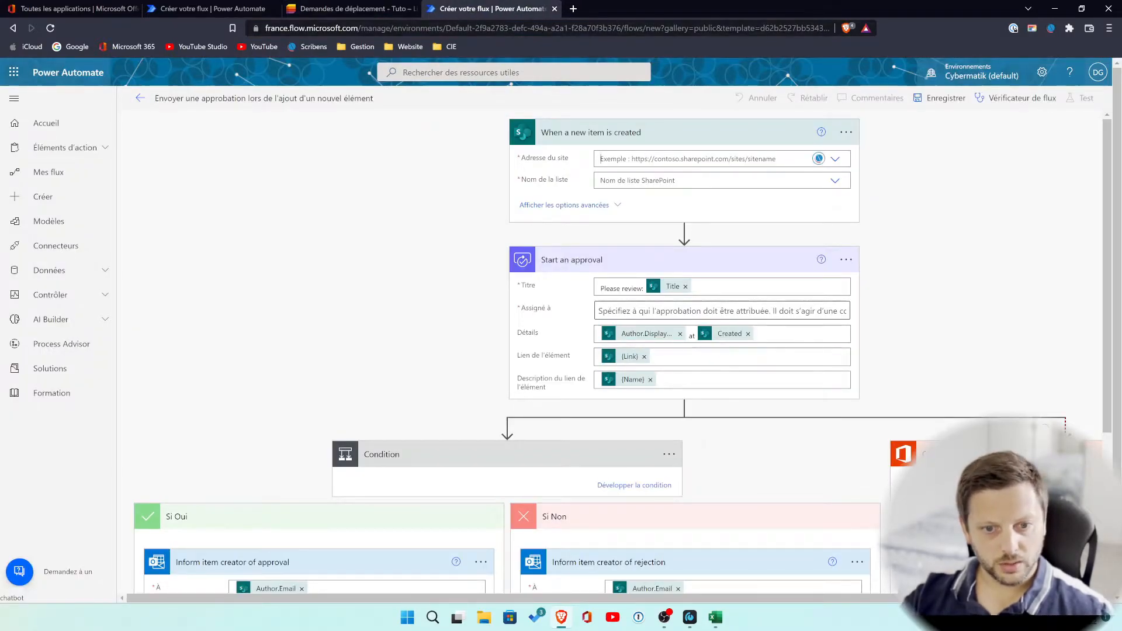
{"action": "key", "text": "ctrl+v"}
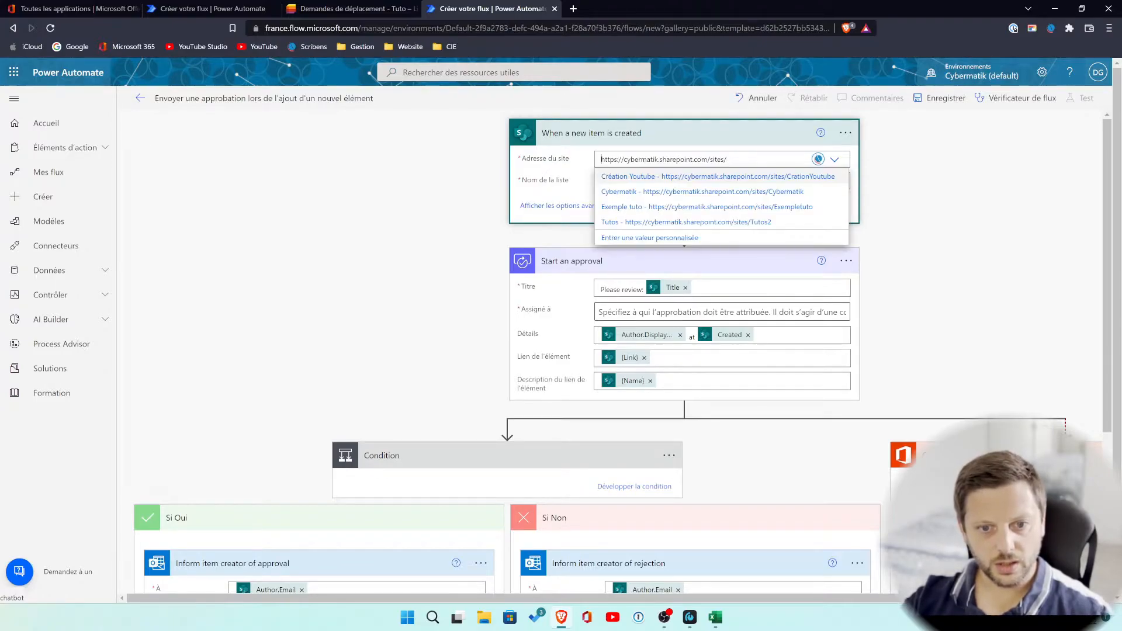
{"action": "left_click", "coordinate": [624, 225]}
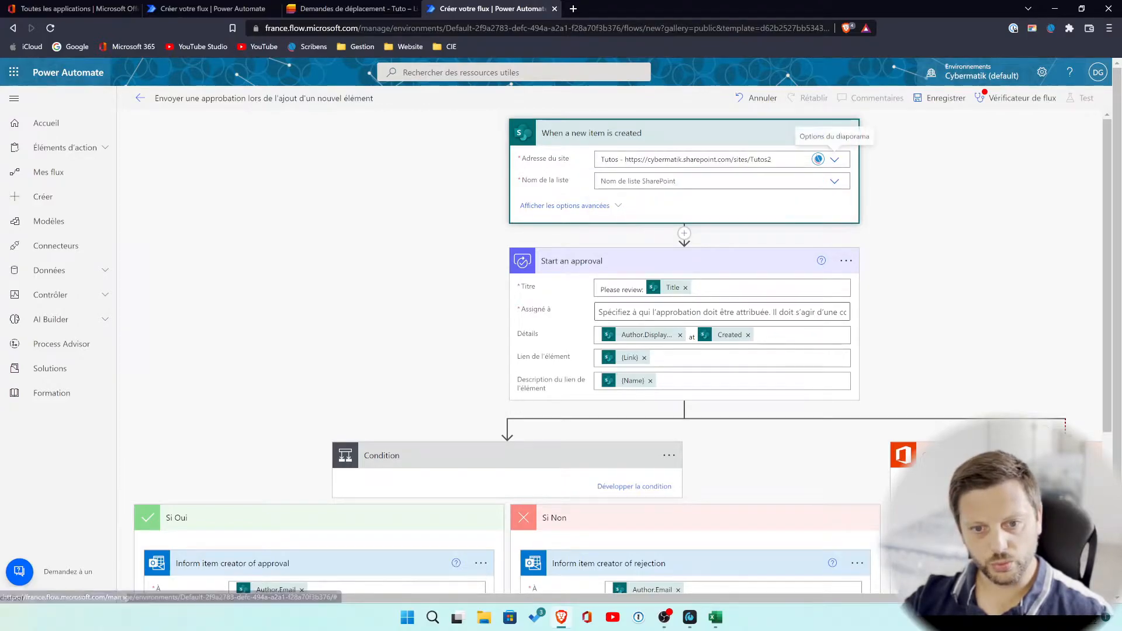
{"action": "left_click", "coordinate": [835, 182]}
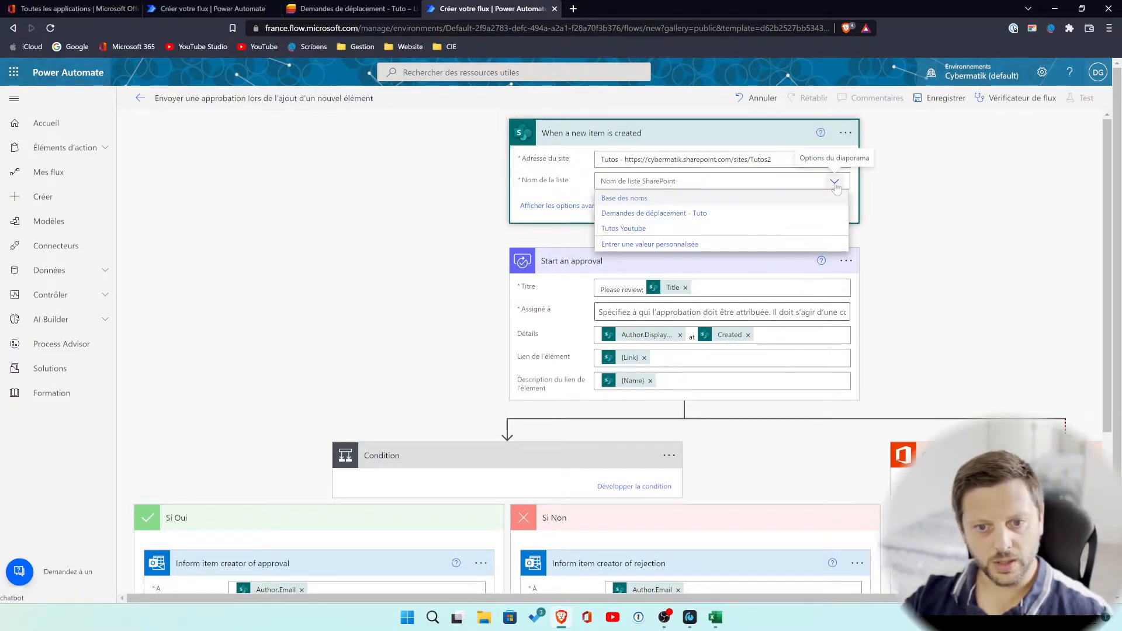
{"action": "left_click", "coordinate": [652, 215]}
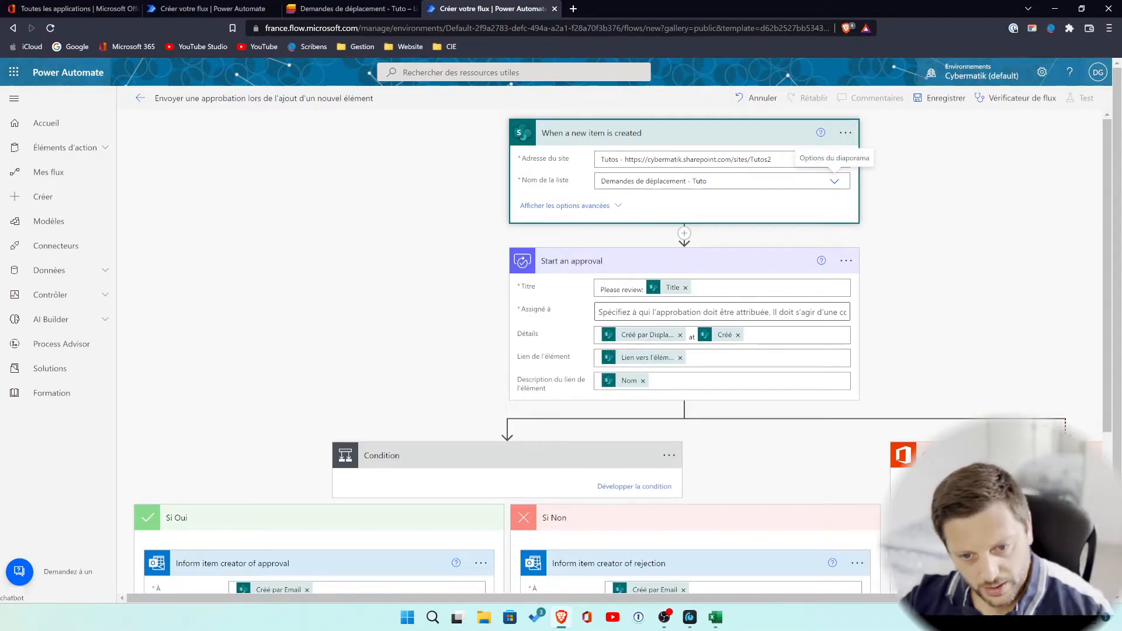
Step: Assign the "Start an approval" action to the approver by entering the person's name and choosing the suggested contact
{"action": "scroll", "coordinate": [757, 304], "scroll_direction": "down", "scroll_amount": 1}
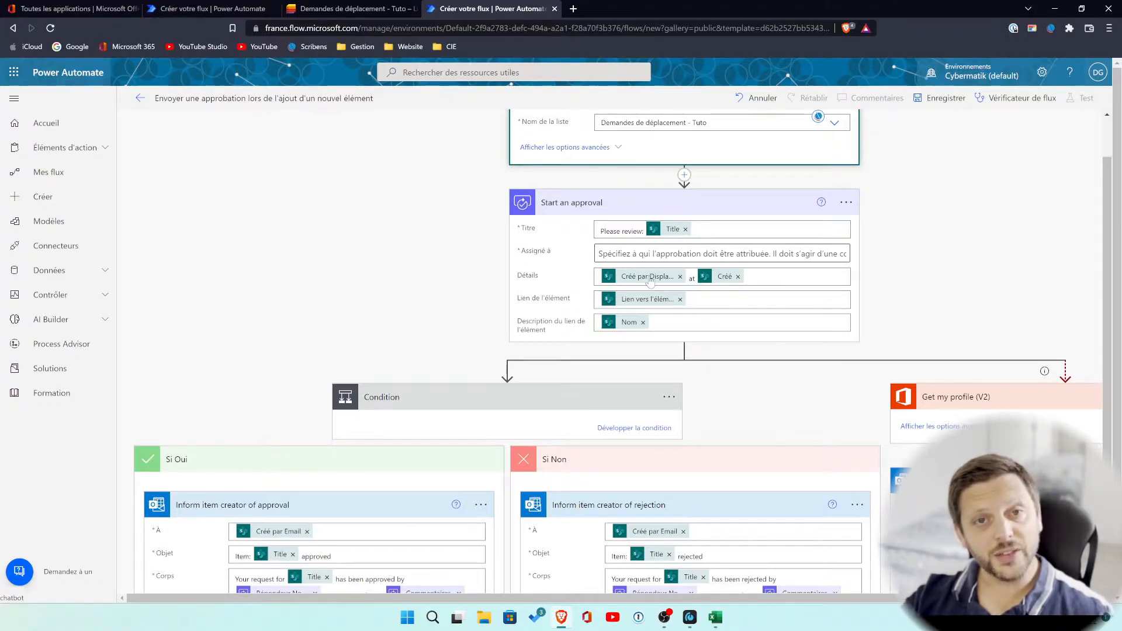
{"action": "mouse_move", "coordinate": [651, 281]}
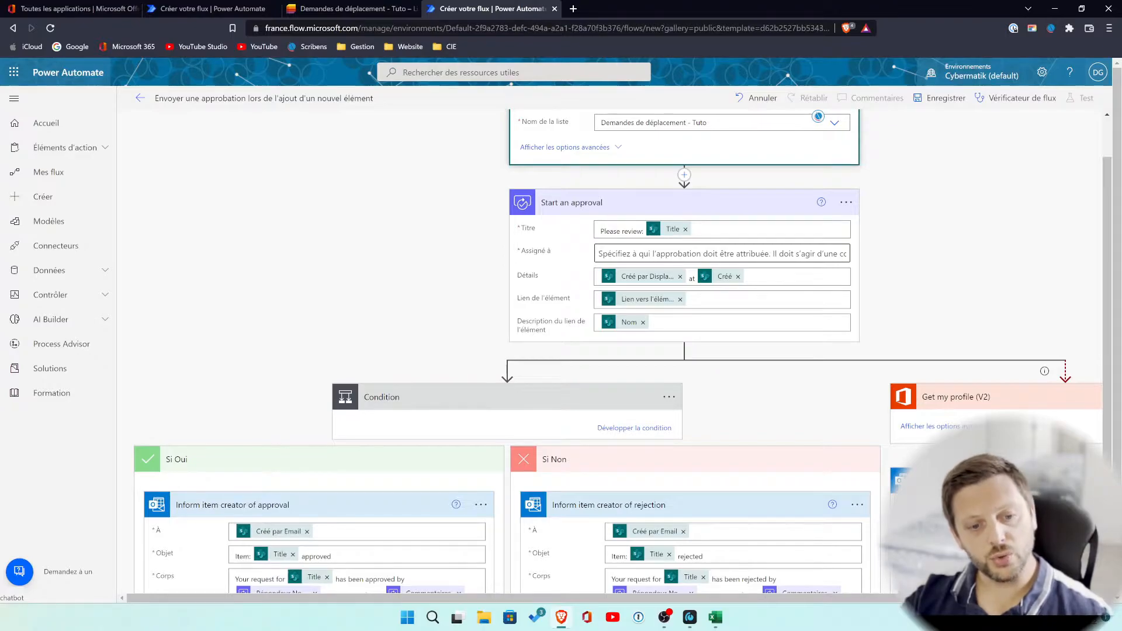
{"action": "left_click", "coordinate": [836, 254]}
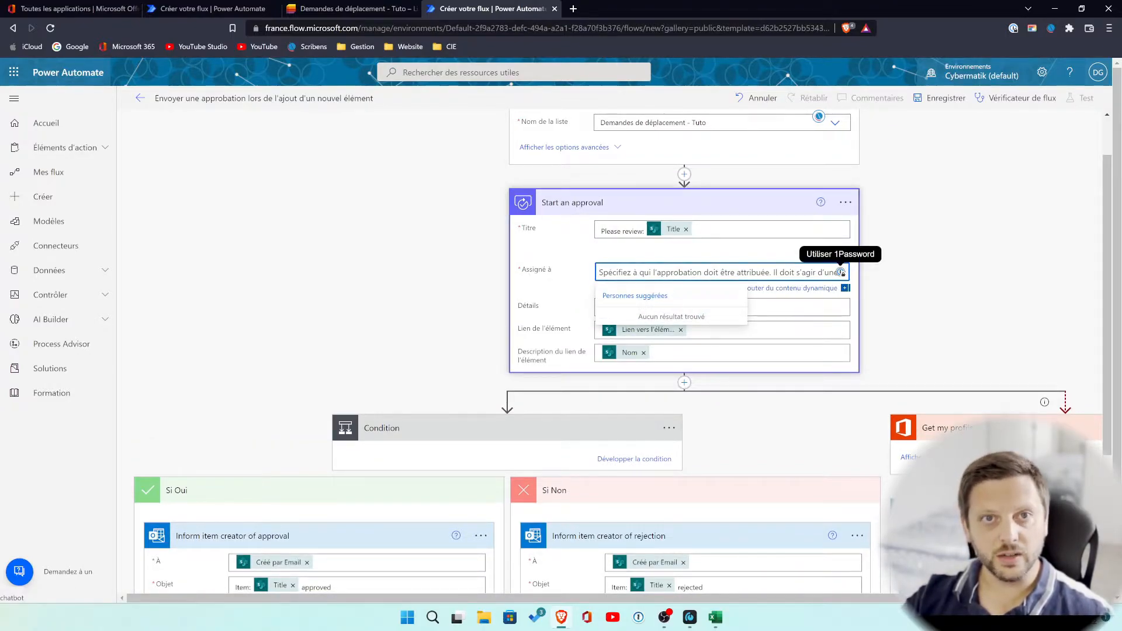
{"action": "type", "text": "goim"}
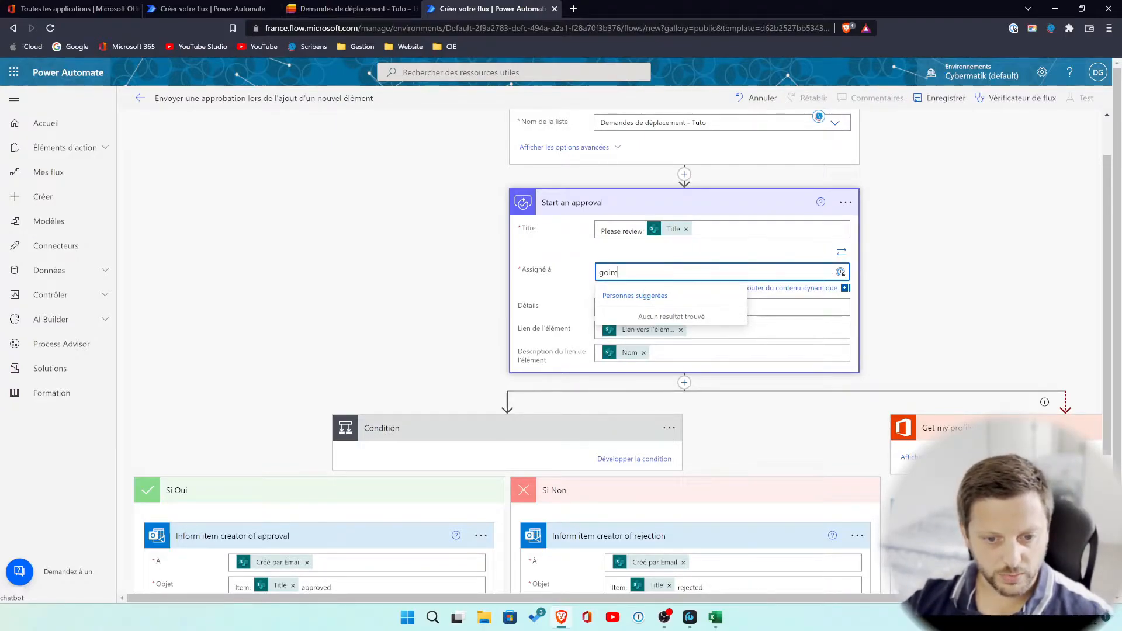
{"action": "key", "text": "BackSpace"}
{"action": "key", "text": "BackSpace"}
{"action": "type", "text": "d"}
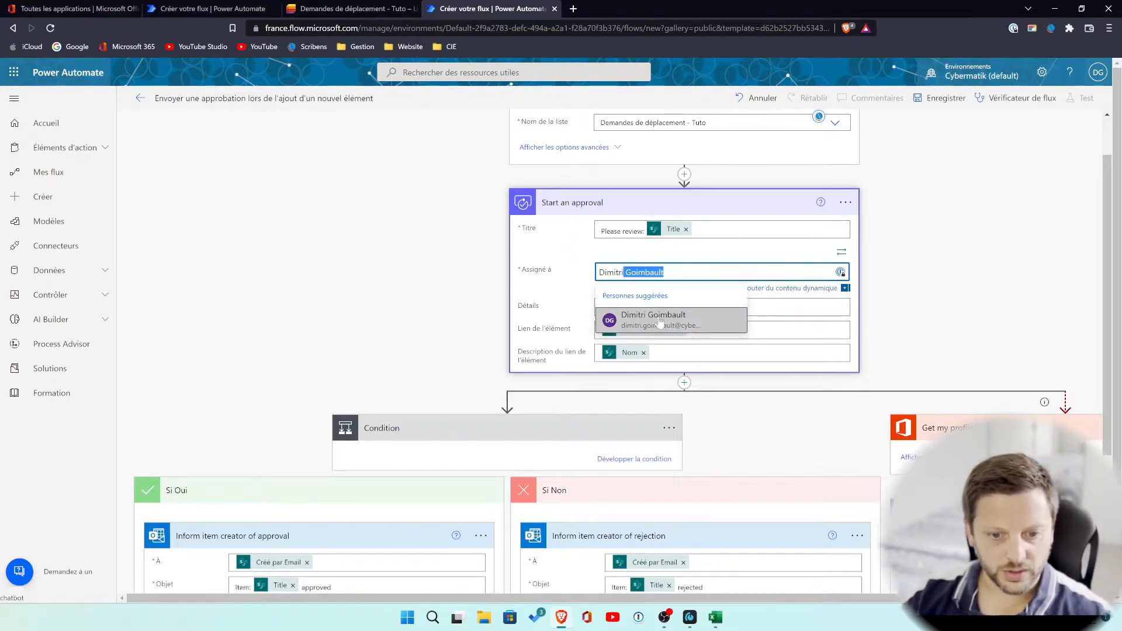
{"action": "left_click", "coordinate": [642, 321]}
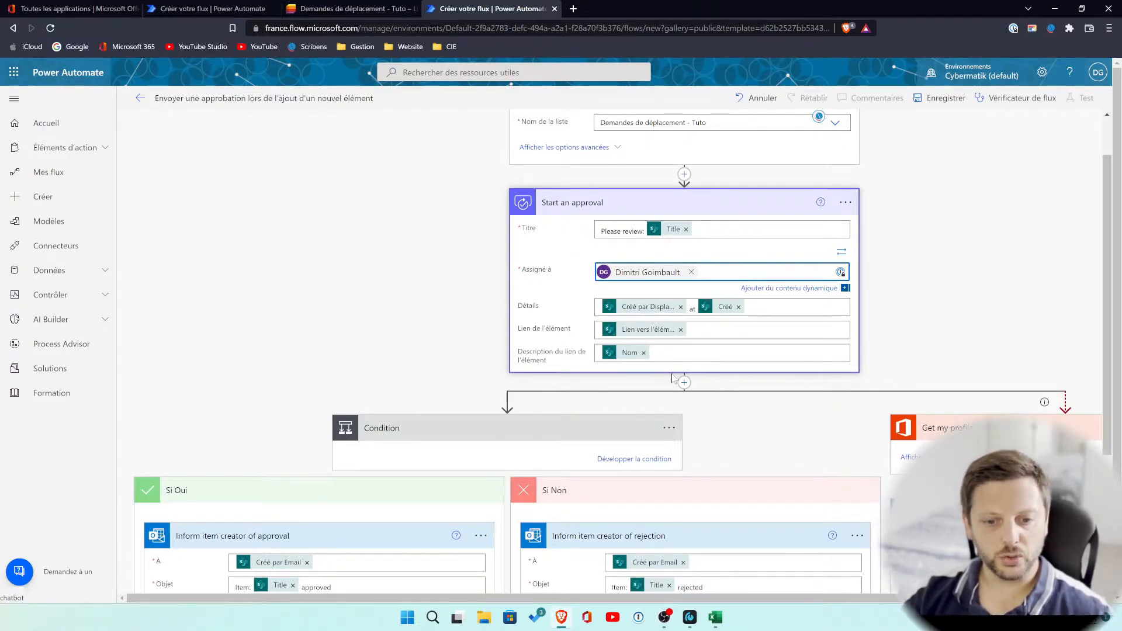
Step: Check the condition's approval and rejection e-mail actions, and save the flow
{"action": "scroll", "coordinate": [672, 377], "scroll_direction": "down", "scroll_amount": 3}
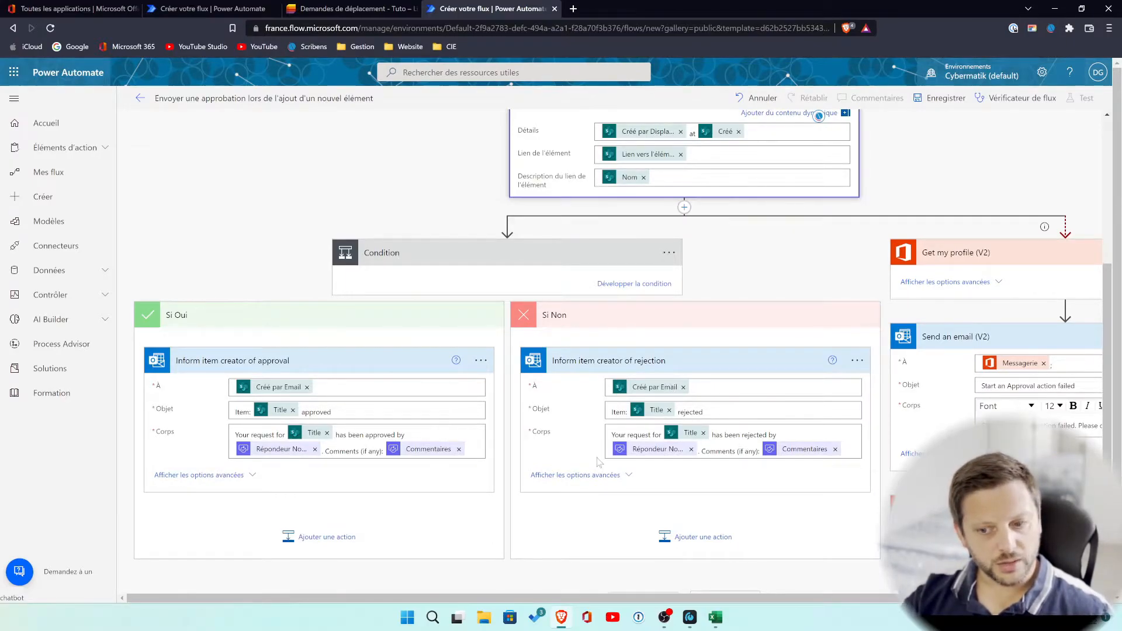
{"action": "scroll", "coordinate": [773, 452], "scroll_direction": "down", "scroll_amount": 1}
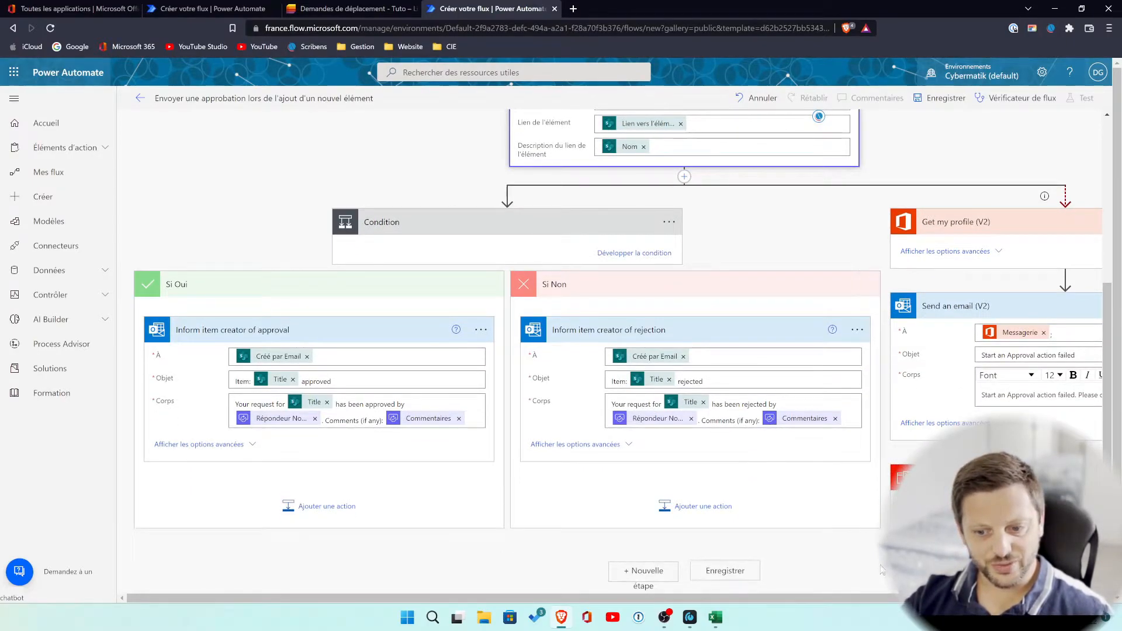
{"action": "scroll", "coordinate": [784, 520], "scroll_direction": "up", "scroll_amount": 5}
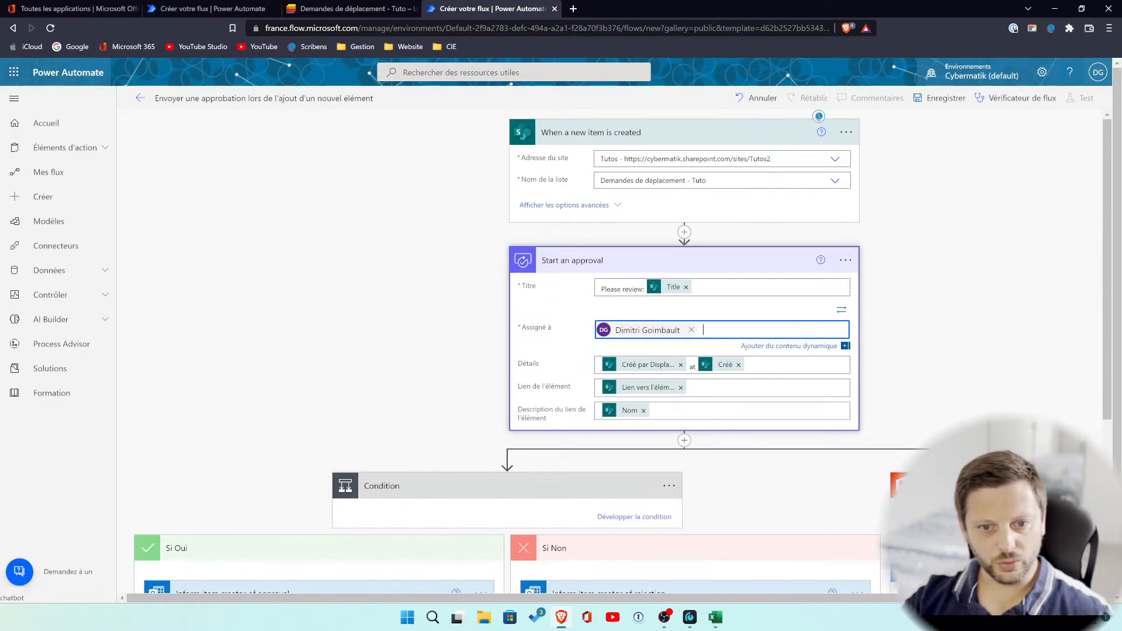
{"action": "scroll", "coordinate": [706, 452], "scroll_direction": "down", "scroll_amount": 1}
{"action": "scroll", "coordinate": [705, 451], "scroll_direction": "up", "scroll_amount": 1}
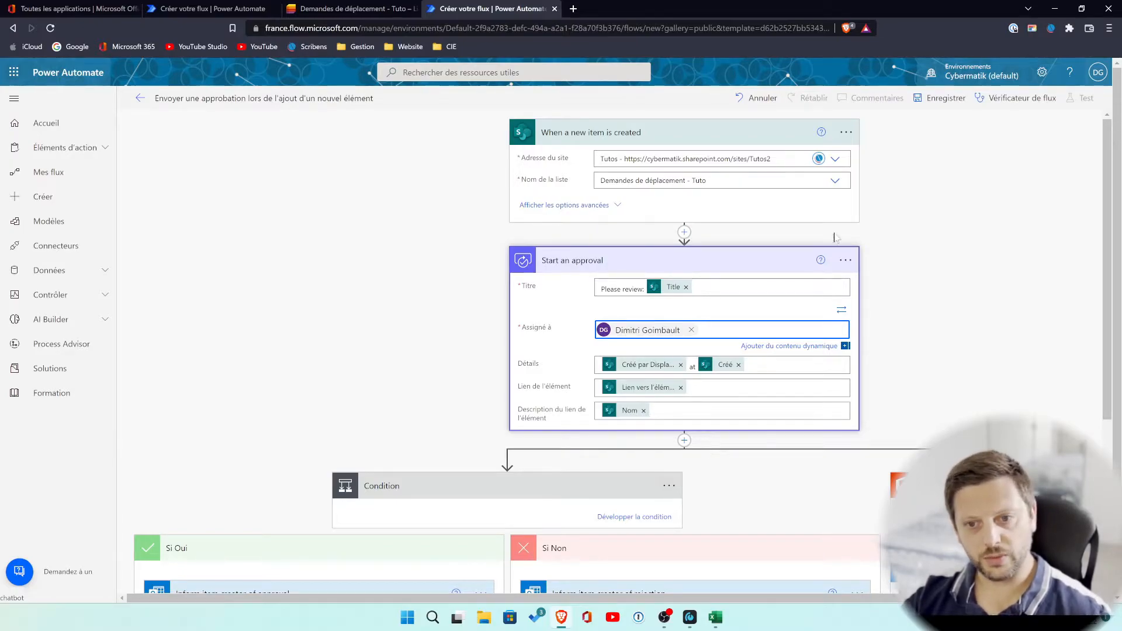
{"action": "left_click", "coordinate": [938, 99]}
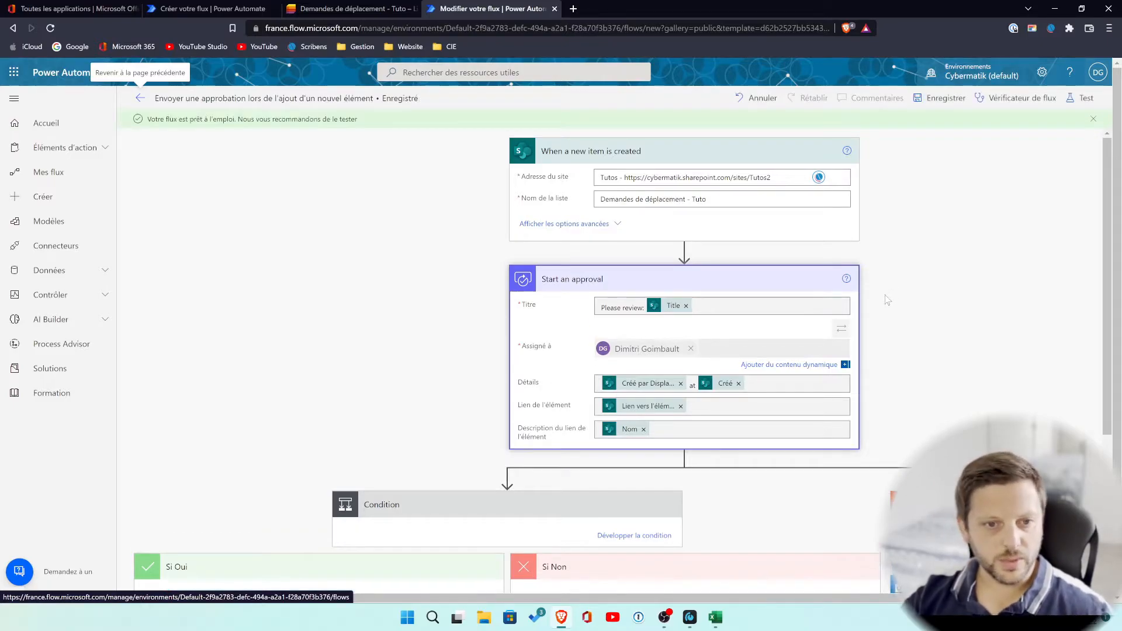
Step: Start a manual test of the saved flow
{"action": "scroll", "coordinate": [888, 299], "scroll_direction": "down", "scroll_amount": 5}
{"action": "scroll", "coordinate": [887, 299], "scroll_direction": "up", "scroll_amount": 5}
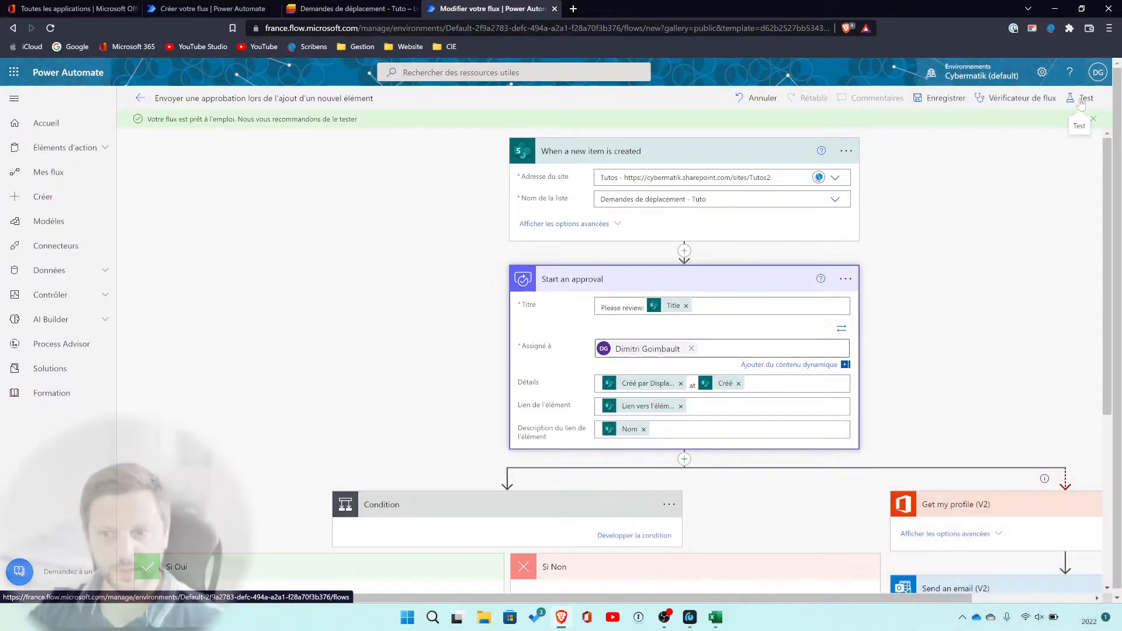
{"action": "left_click", "coordinate": [1081, 100]}
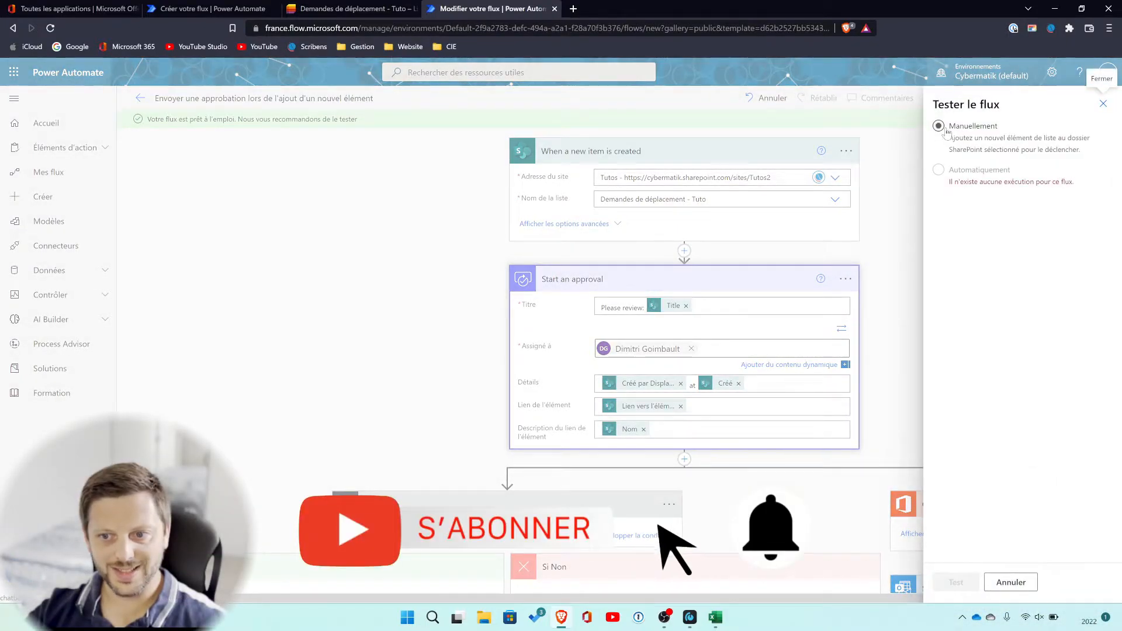
{"action": "left_click", "coordinate": [938, 127]}
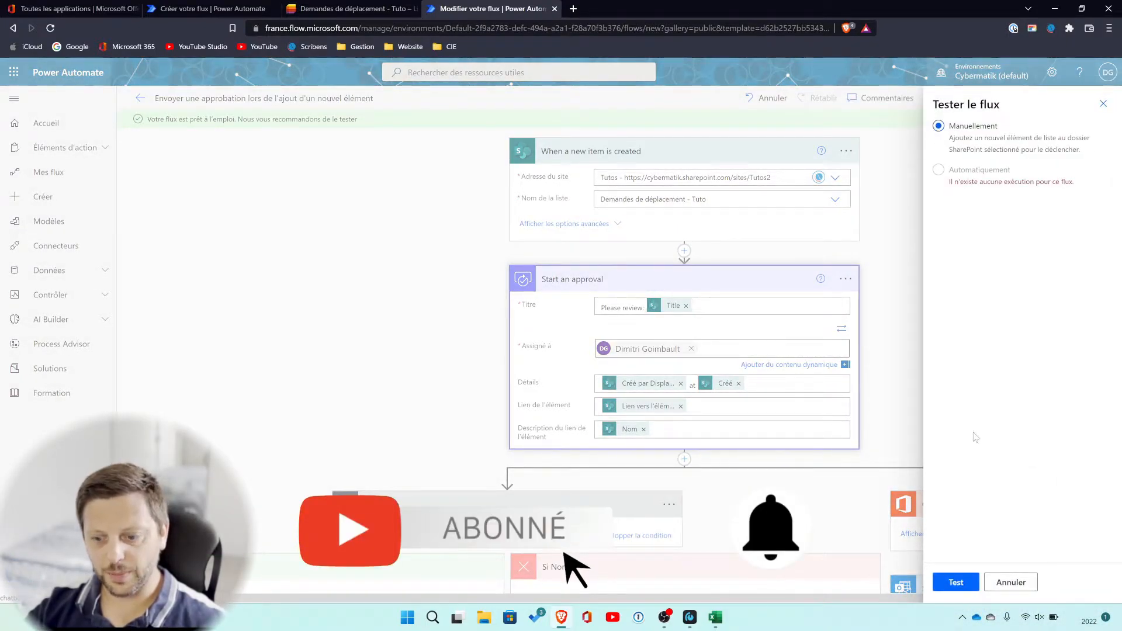
{"action": "left_click", "coordinate": [955, 582]}
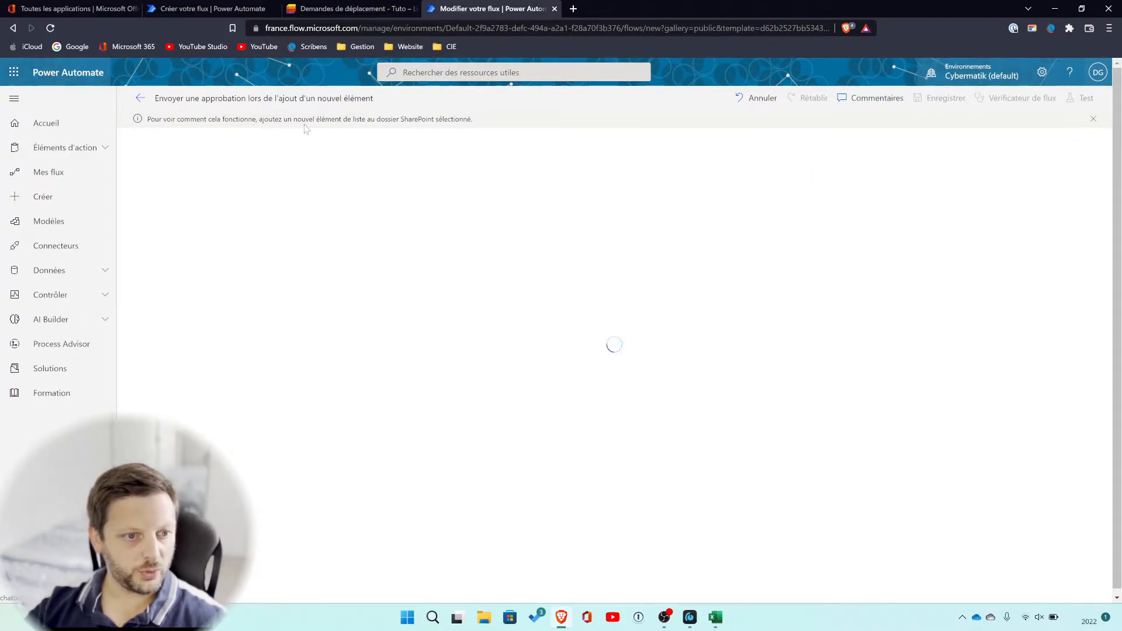
Step: Add a new item to the "Demandes de déplacement - Tuto" list with the trip title "Voyage chez youtube"
{"action": "left_click", "coordinate": [336, 9]}
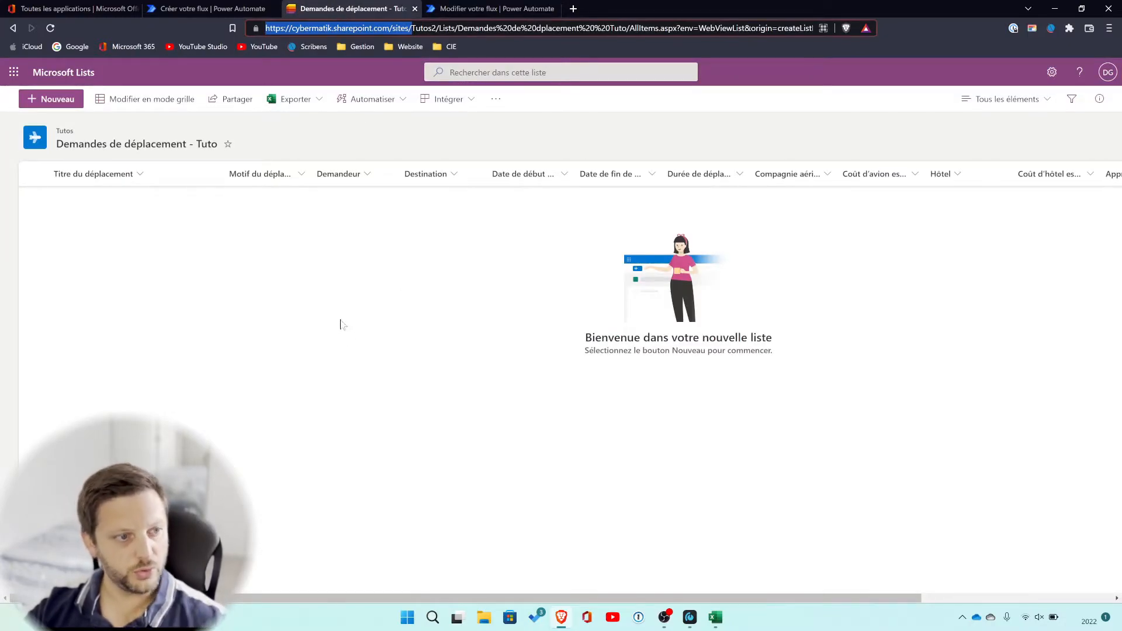
{"action": "left_click", "coordinate": [58, 100]}
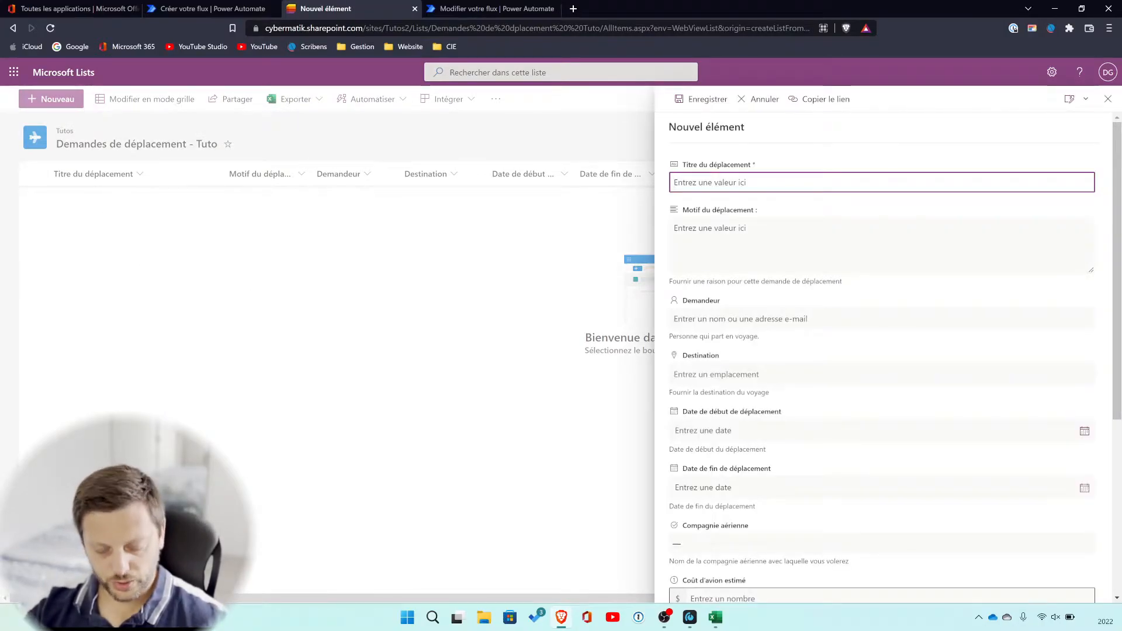
{"action": "type", "text": "Voyage chez youtube"}
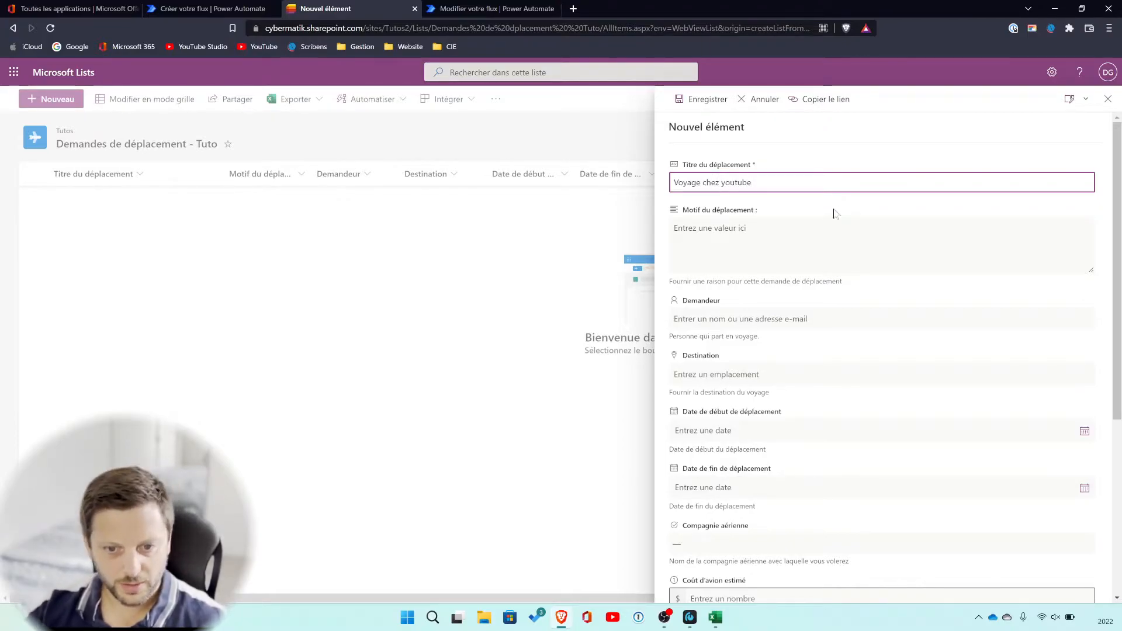
{"action": "key", "text": "Tab"}
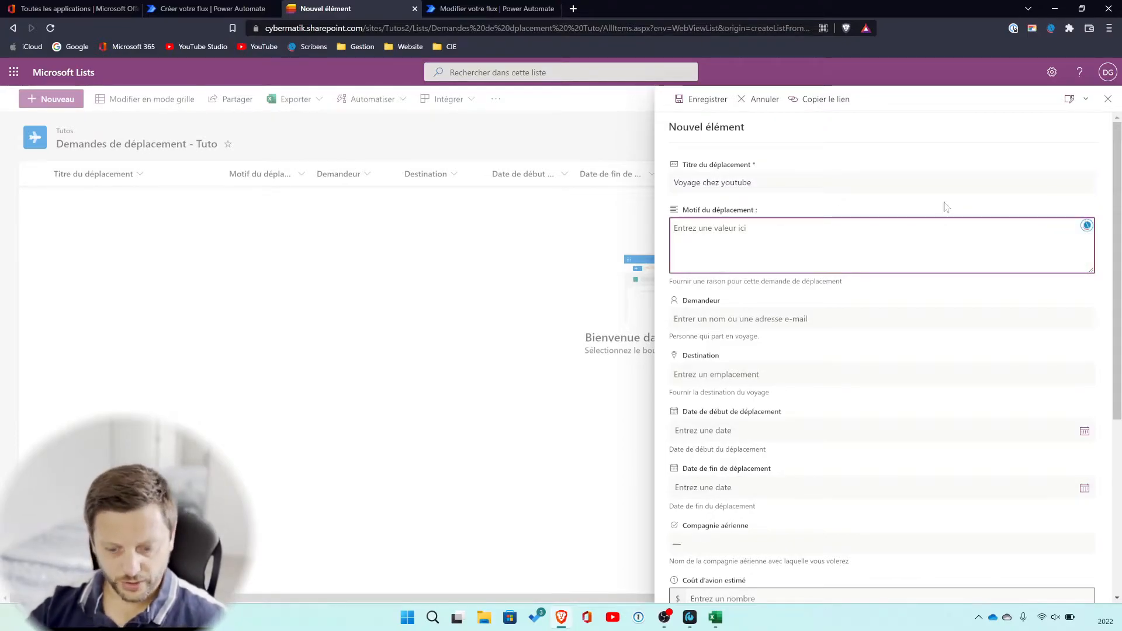
Step: Enter "On est en plein tuto, c'est important." as the new item's trip reason
{"action": "type", "text": "On est en "}
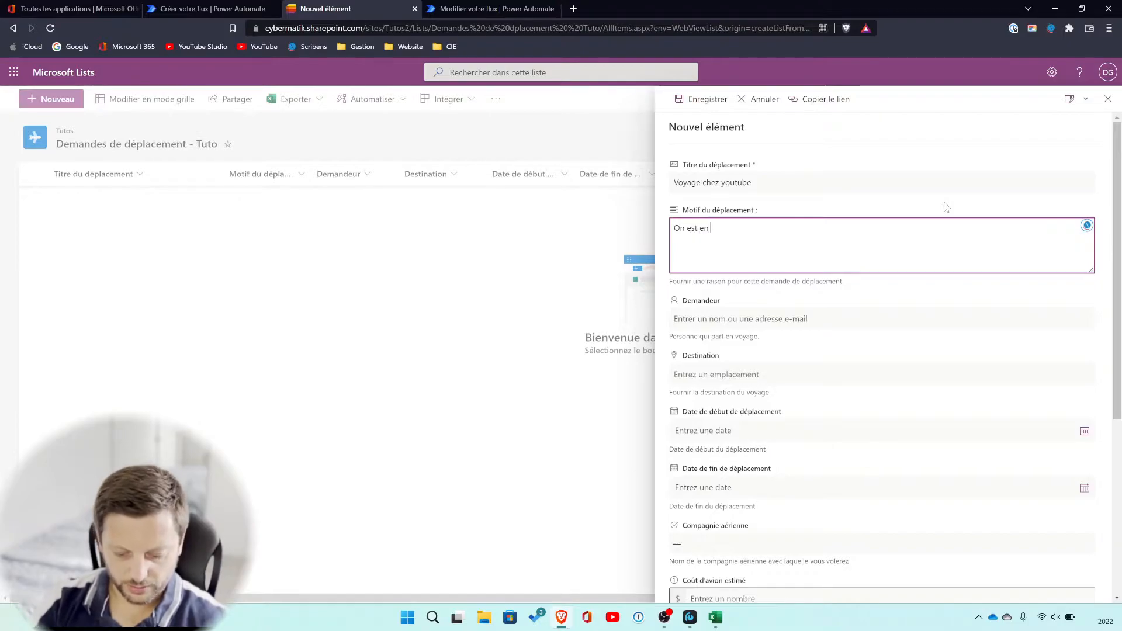
{"action": "type", "text": "plein tut"}
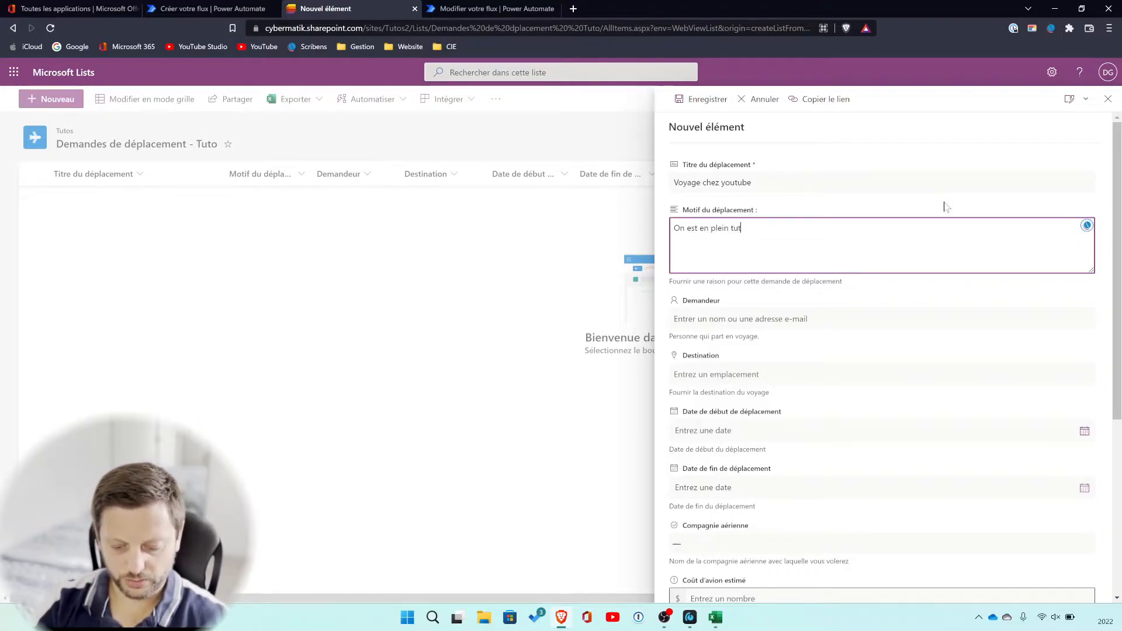
{"action": "type", "text": "o, c'est importanbt"}
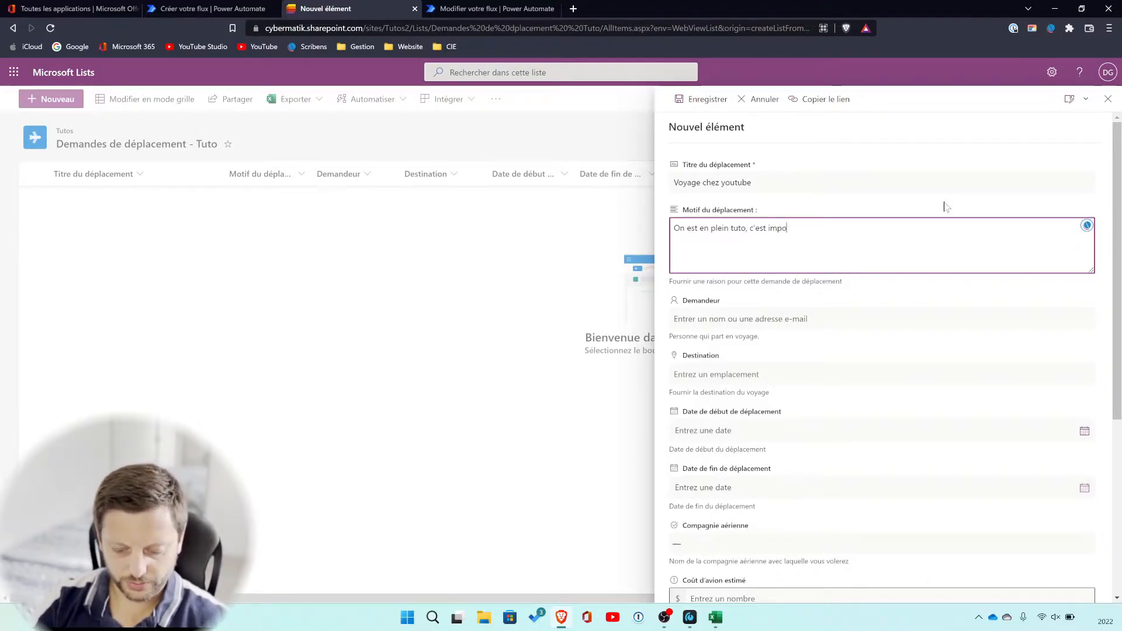
{"action": "key", "text": "BackSpace"}
{"action": "key", "text": "BackSpace"}
{"action": "type", "text": "ty"}
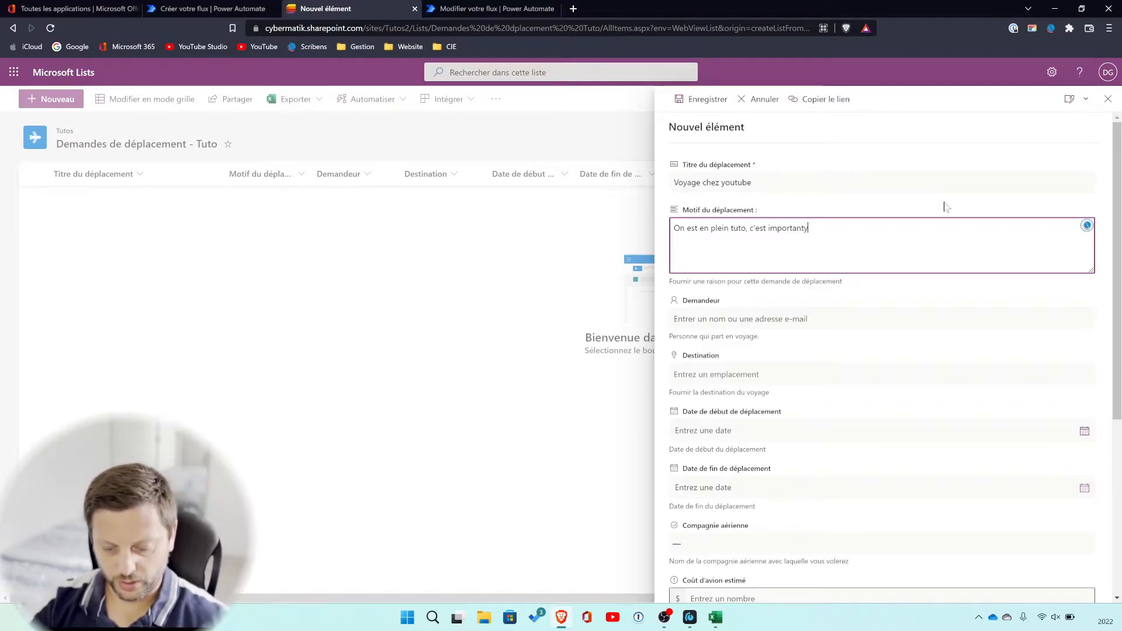
{"action": "key", "text": "BackSpace"}
{"action": "type", "text": "."}
{"action": "left_click", "coordinate": [865, 312]}
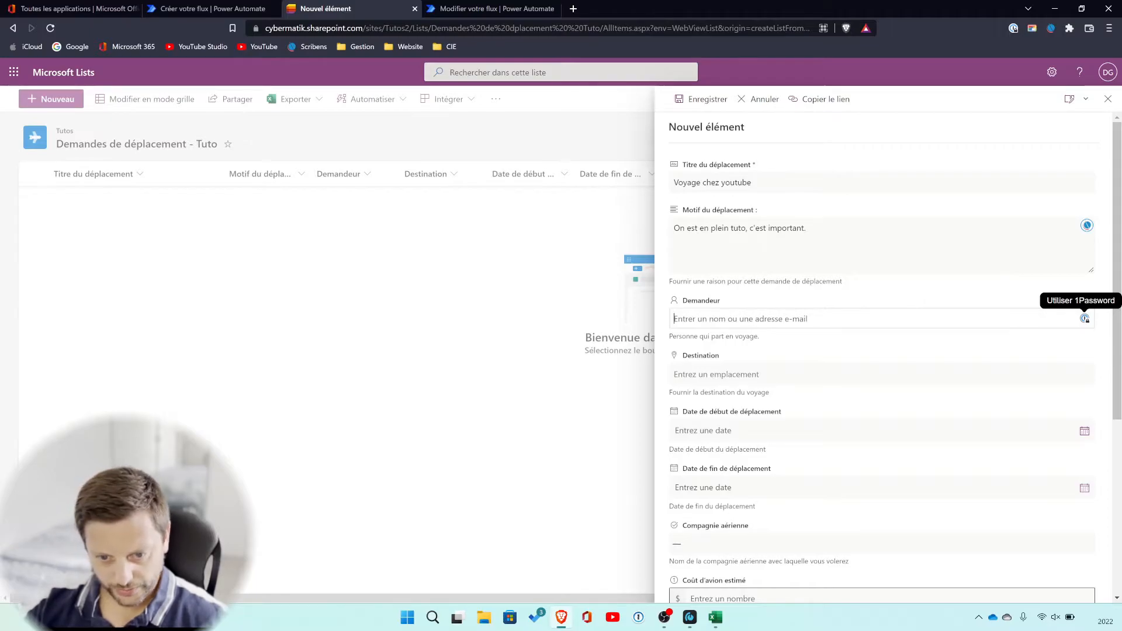
Step: Set the new item's requester (Demandeur) to the Contact Cybermatik account
{"action": "type", "text": "dimi"}
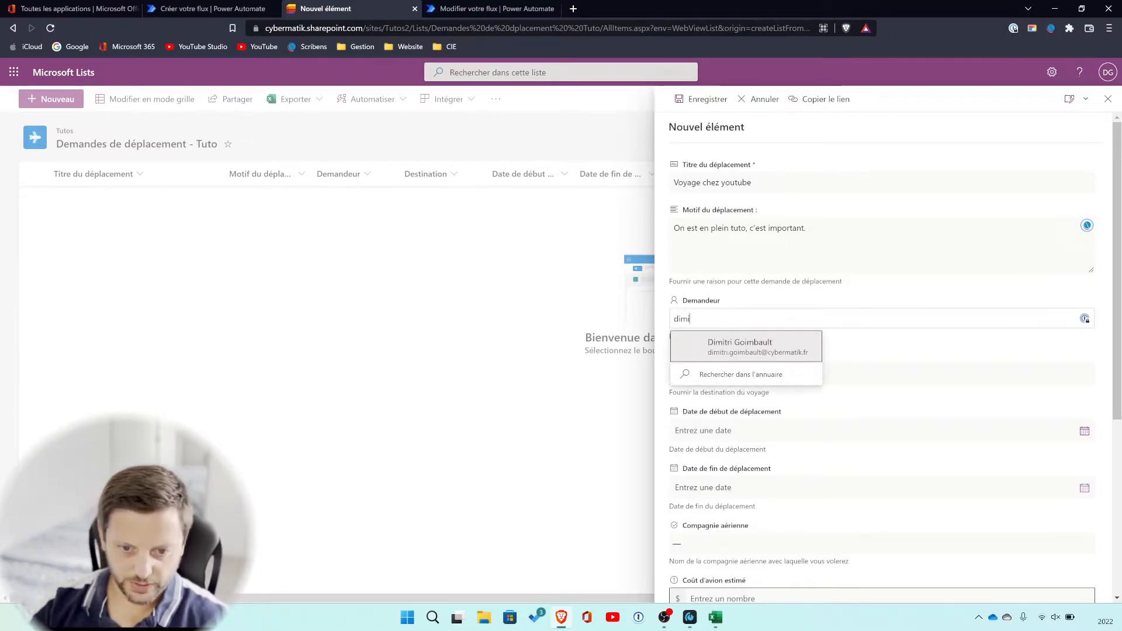
{"action": "key", "text": "BackSpace"}
{"action": "key", "text": "BackSpace"}
{"action": "key", "text": "BackSpace"}
{"action": "key", "text": "BackSpace"}
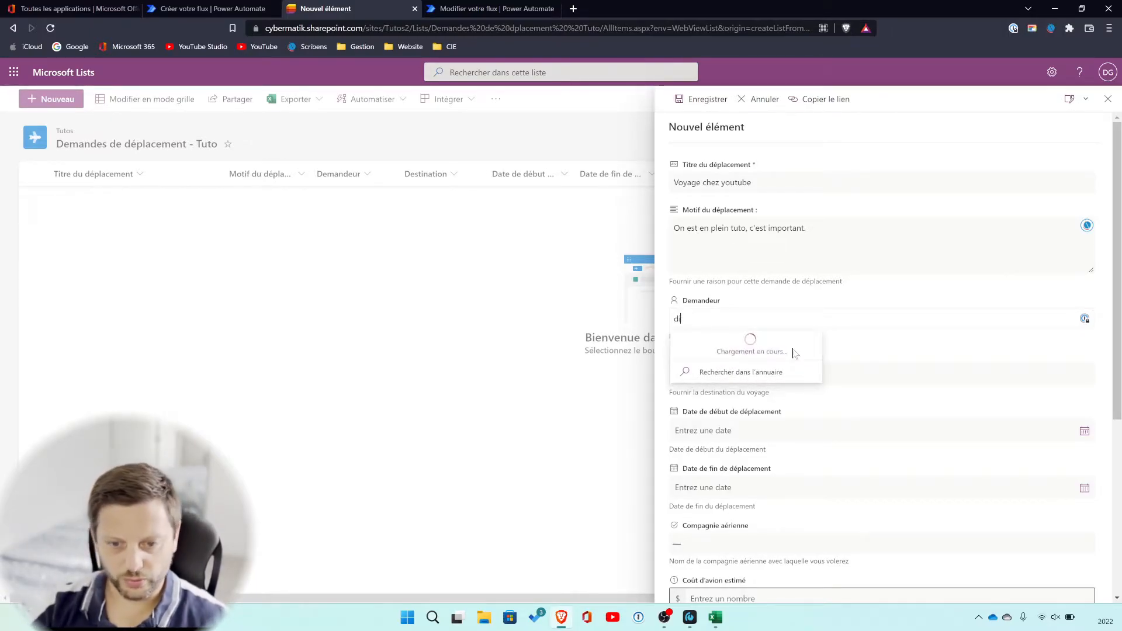
{"action": "type", "text": "conta"}
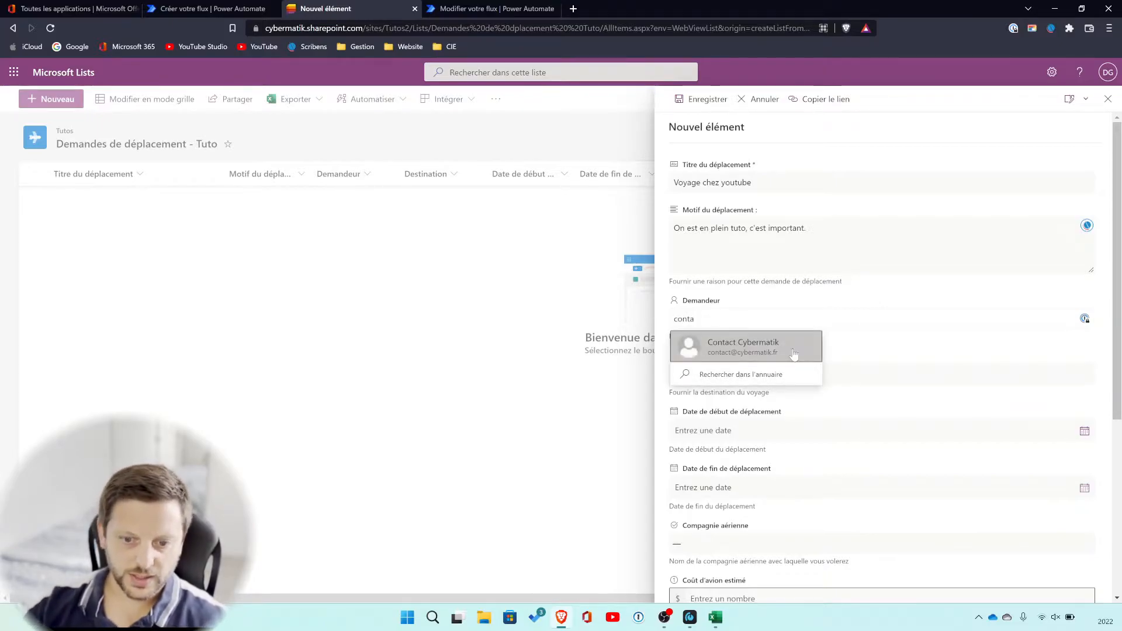
{"action": "left_click", "coordinate": [779, 350]}
Step: Set the trip destination to the suggested location Berlin, Allemagne
{"action": "left_click", "coordinate": [721, 374]}
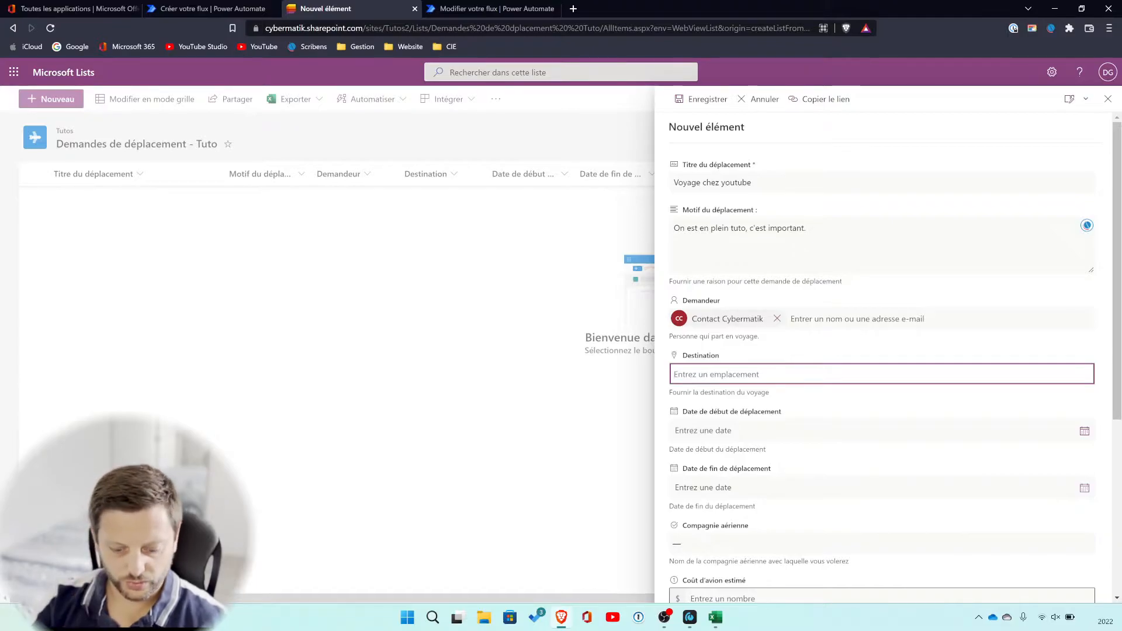
{"action": "type", "text": "allemagne"}
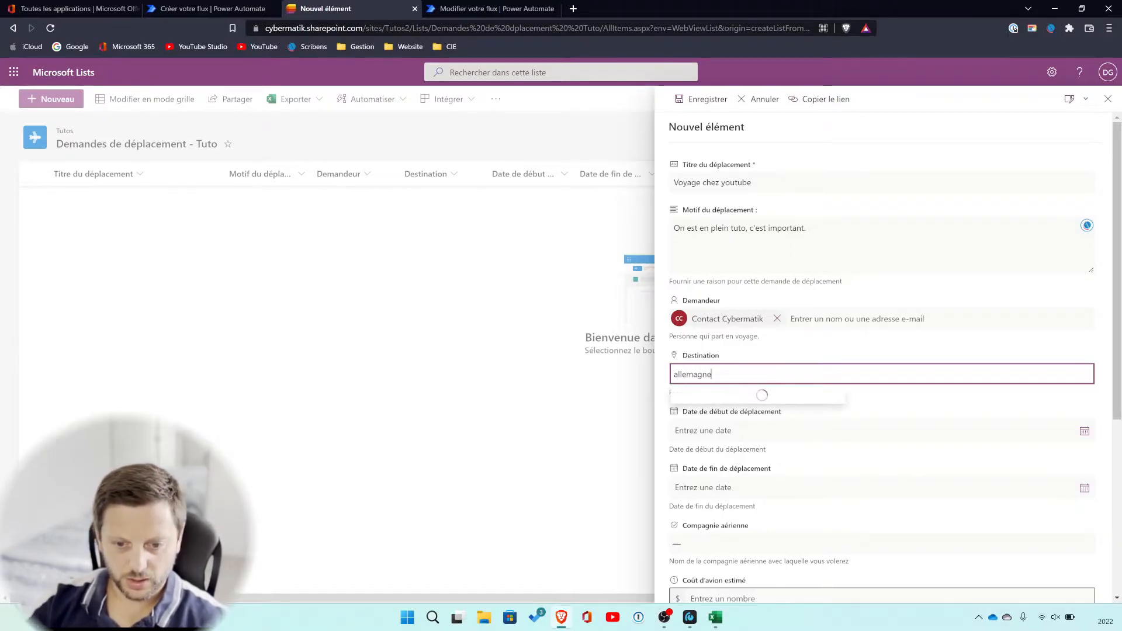
{"action": "type", "text": " berlion"}
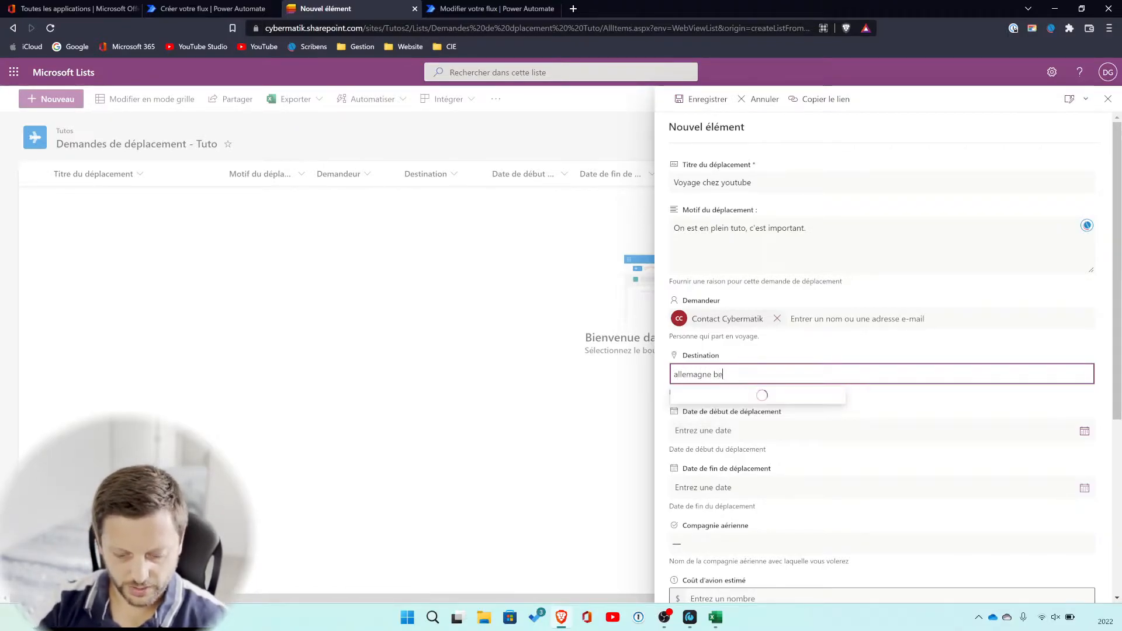
{"action": "key", "text": "BackSpace"}
{"action": "key", "text": "BackSpace"}
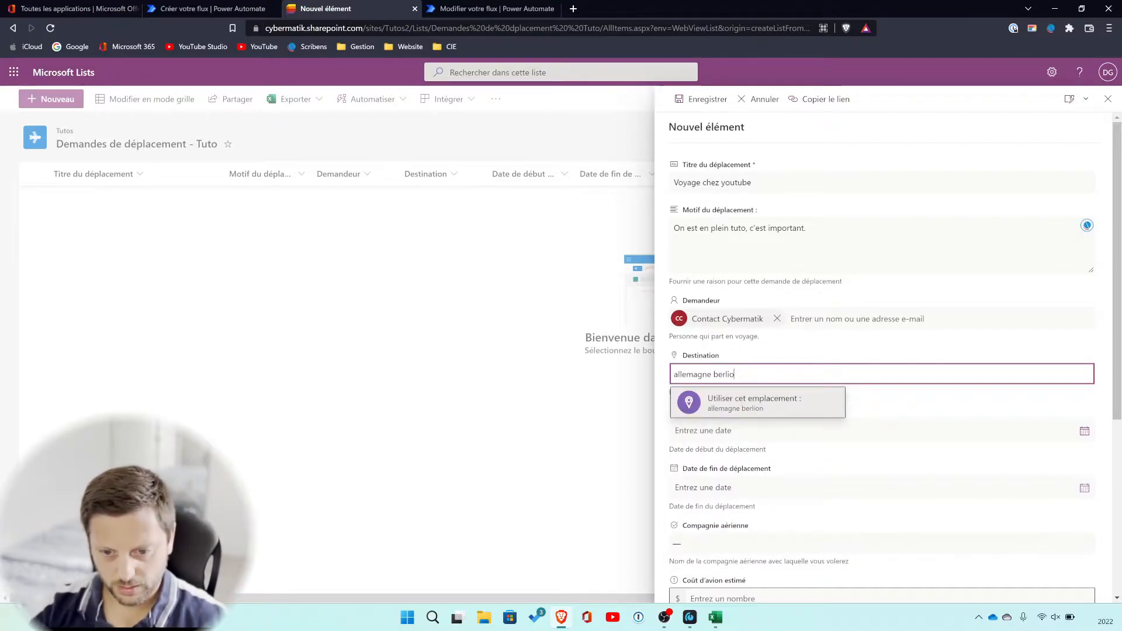
{"action": "type", "text": "n"}
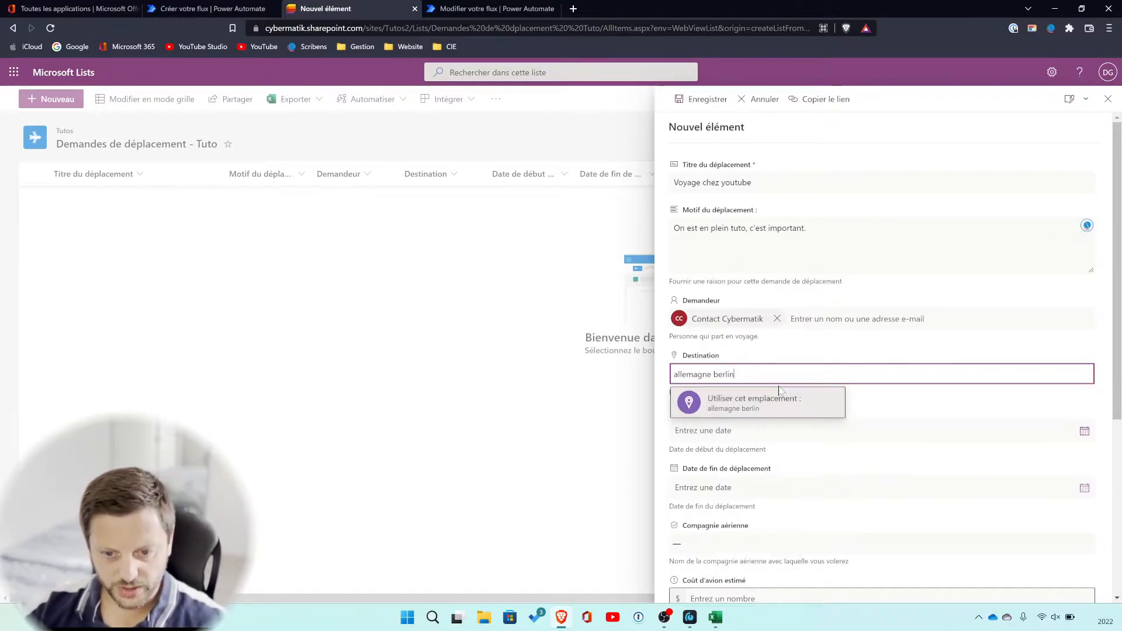
{"action": "key", "text": "BackSpace"}
{"action": "left_click", "coordinate": [783, 411]}
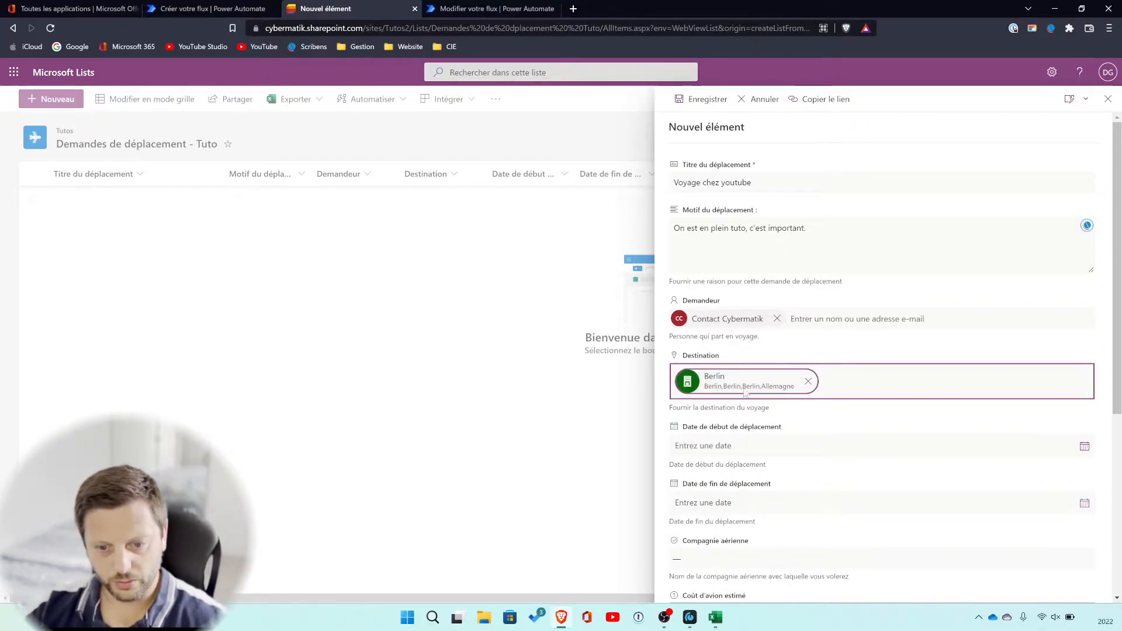
Step: Set the trip's start date to 18/06/2022 and its end date to 19/06/2022
{"action": "scroll", "coordinate": [748, 392], "scroll_direction": "down", "scroll_amount": 2}
{"action": "left_click", "coordinate": [1085, 329]}
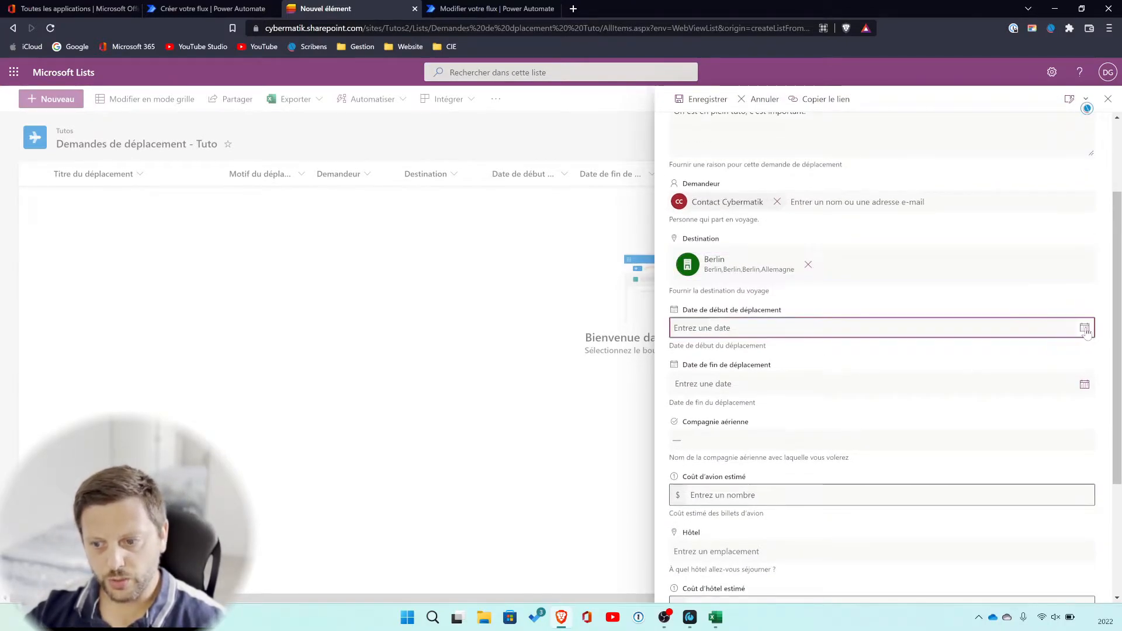
{"action": "left_click", "coordinate": [730, 403]}
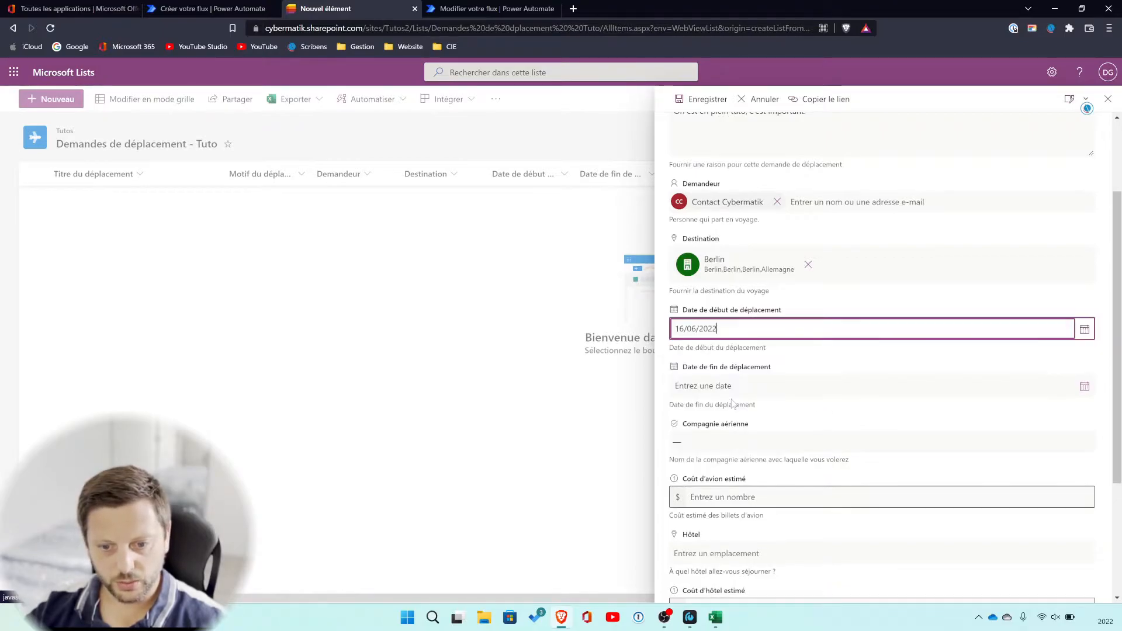
{"action": "left_click", "coordinate": [1085, 334]}
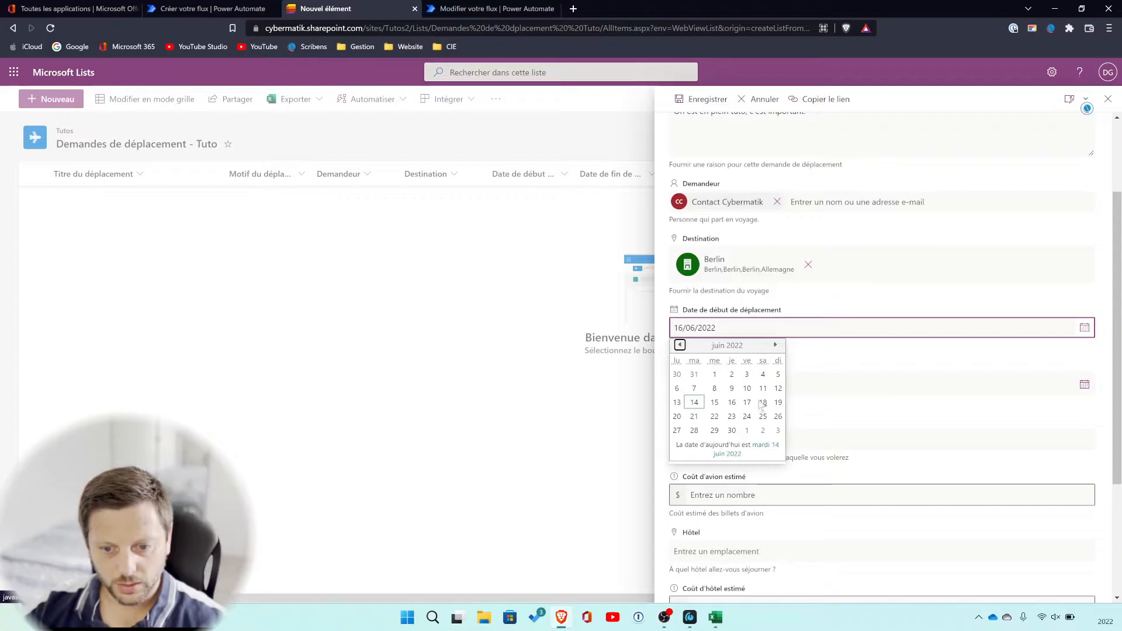
{"action": "left_click", "coordinate": [761, 403]}
{"action": "left_click", "coordinate": [1085, 384]}
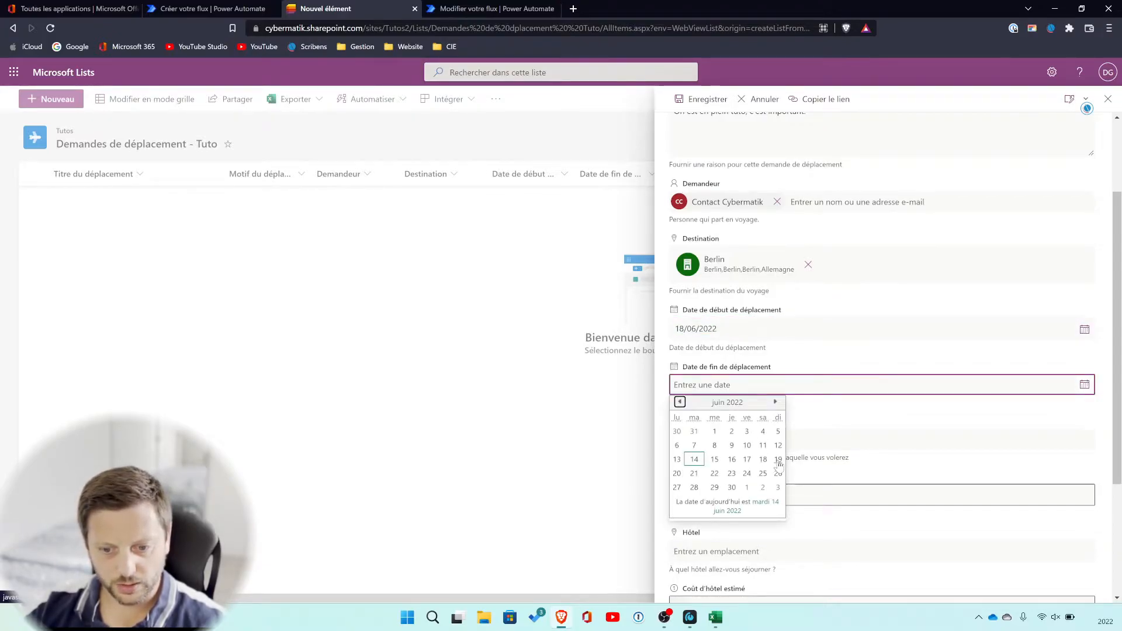
{"action": "left_click", "coordinate": [778, 460]}
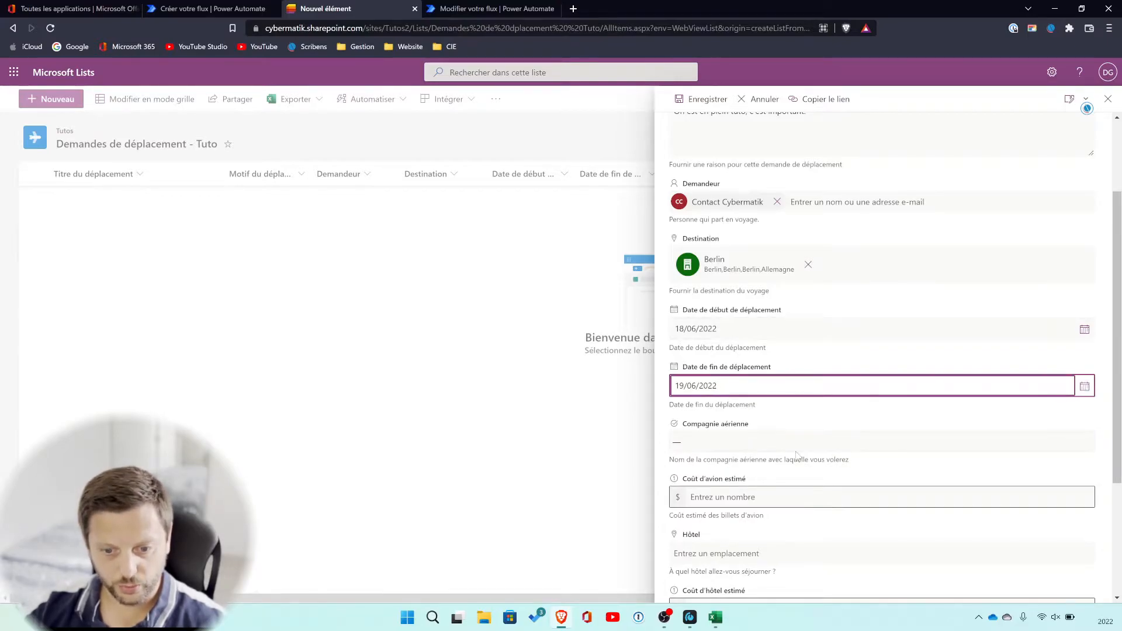
Step: Choose British Airways as the airline and enter an estimated flight cost of 1000
{"action": "scroll", "coordinate": [777, 421], "scroll_direction": "down", "scroll_amount": 2}
{"action": "left_click", "coordinate": [701, 325]}
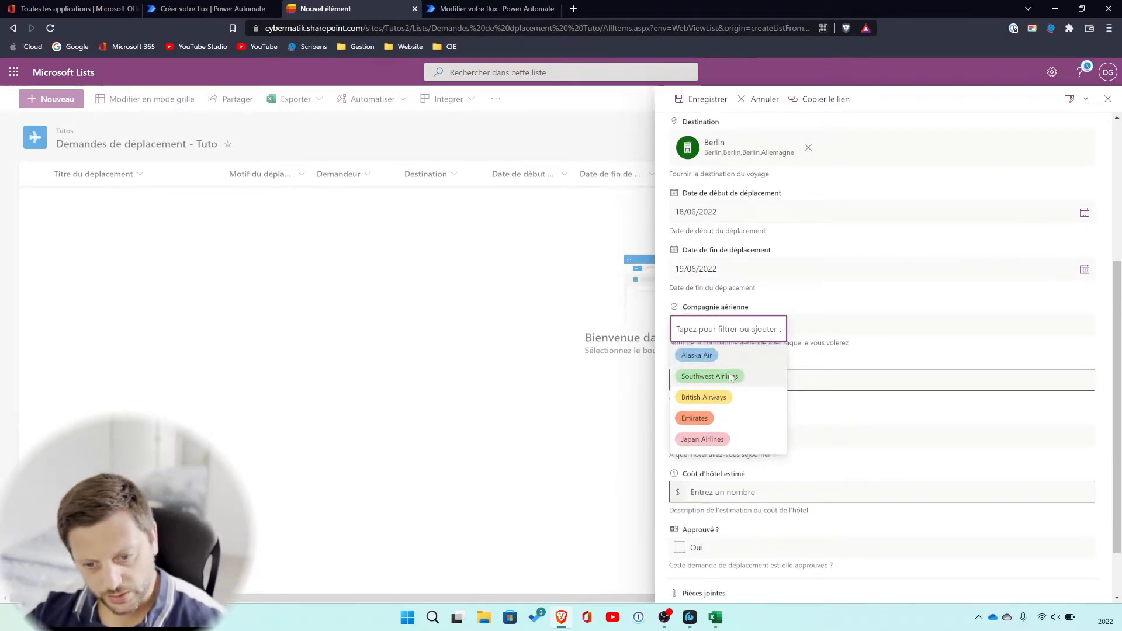
{"action": "left_click", "coordinate": [707, 399]}
{"action": "left_click", "coordinate": [723, 380]}
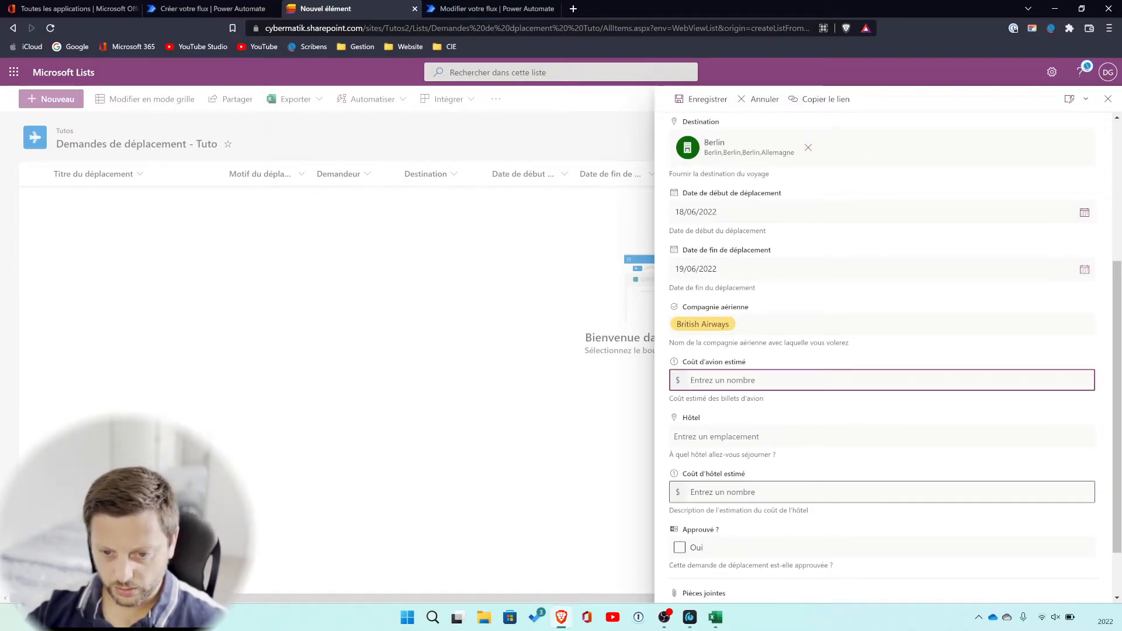
{"action": "type", "text": "1000"}
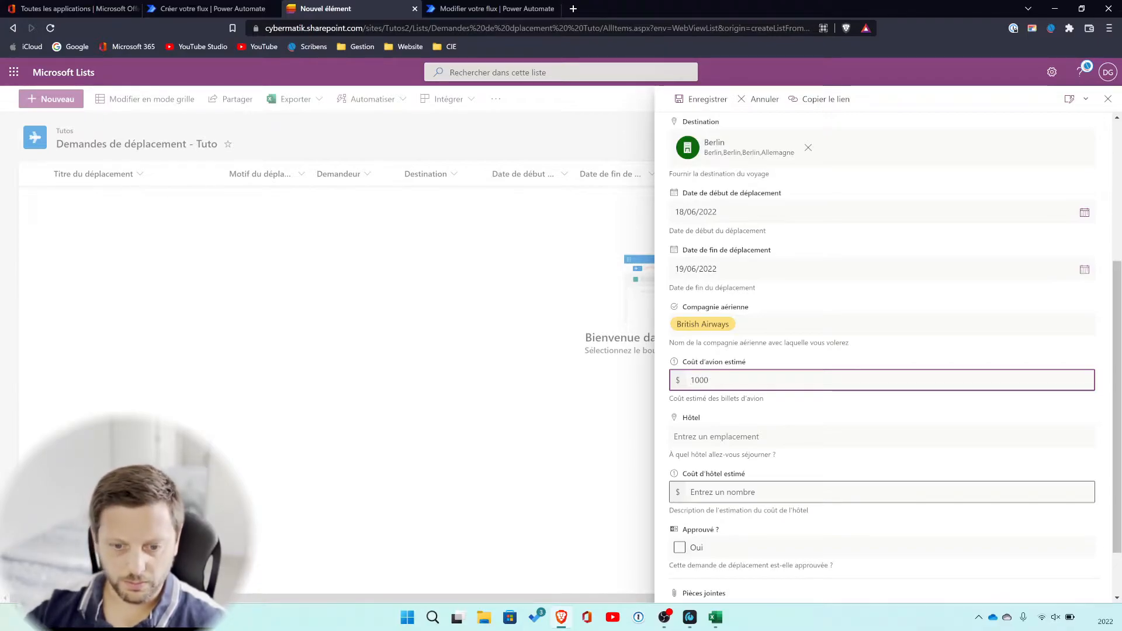
Step: Set the hotel location to "berlin" as a custom location
{"action": "left_click", "coordinate": [784, 437]}
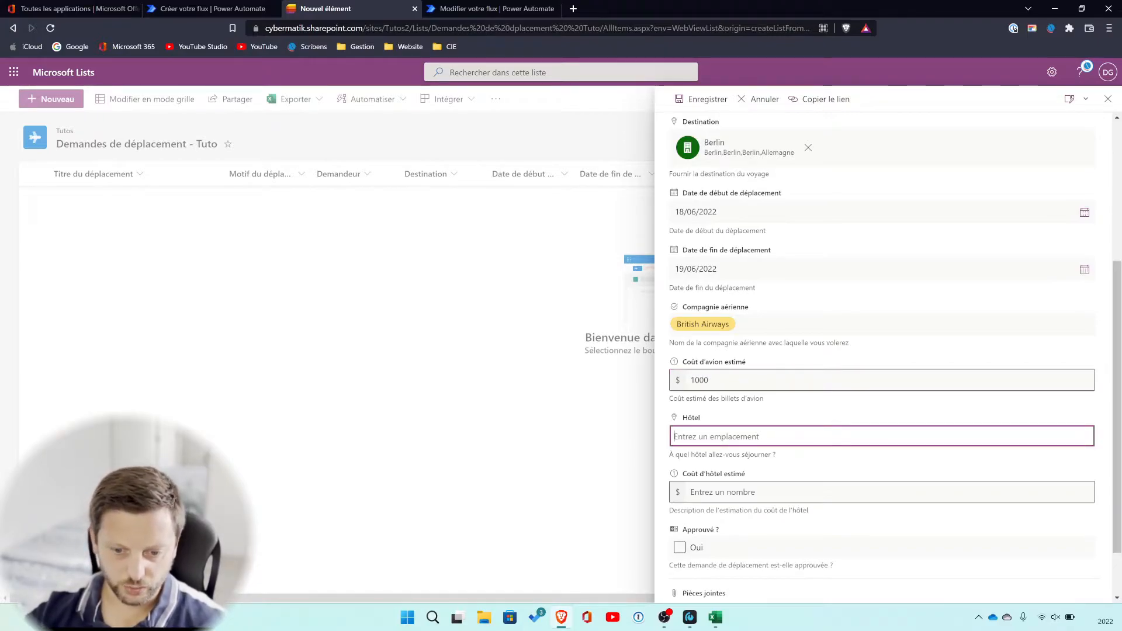
{"action": "type", "text": "berlin"}
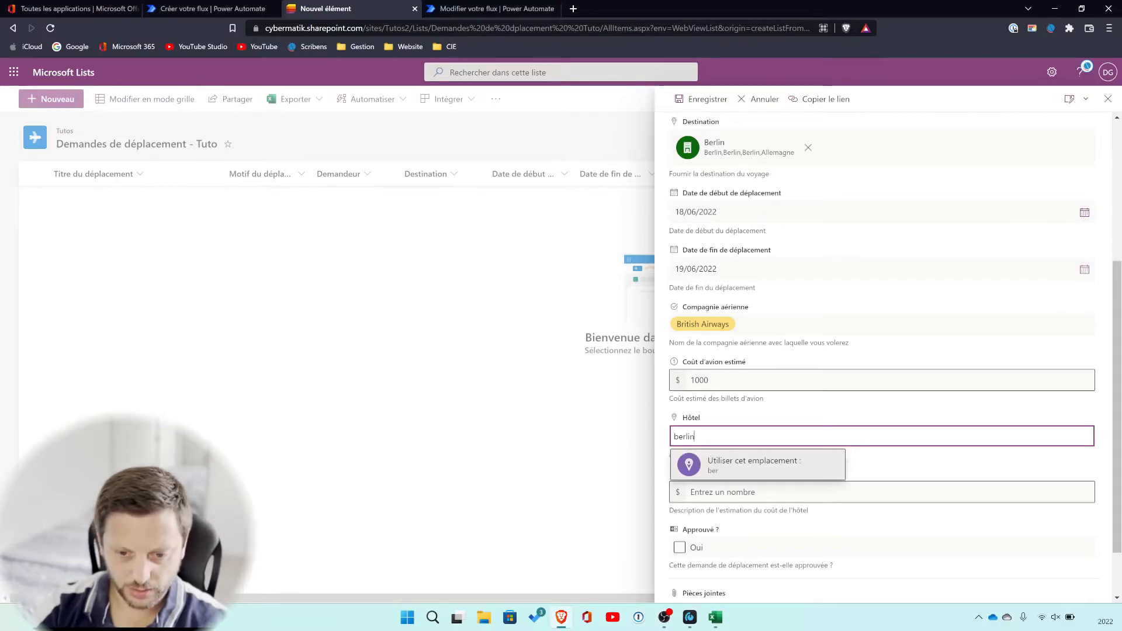
{"action": "type", "text": " ibis"}
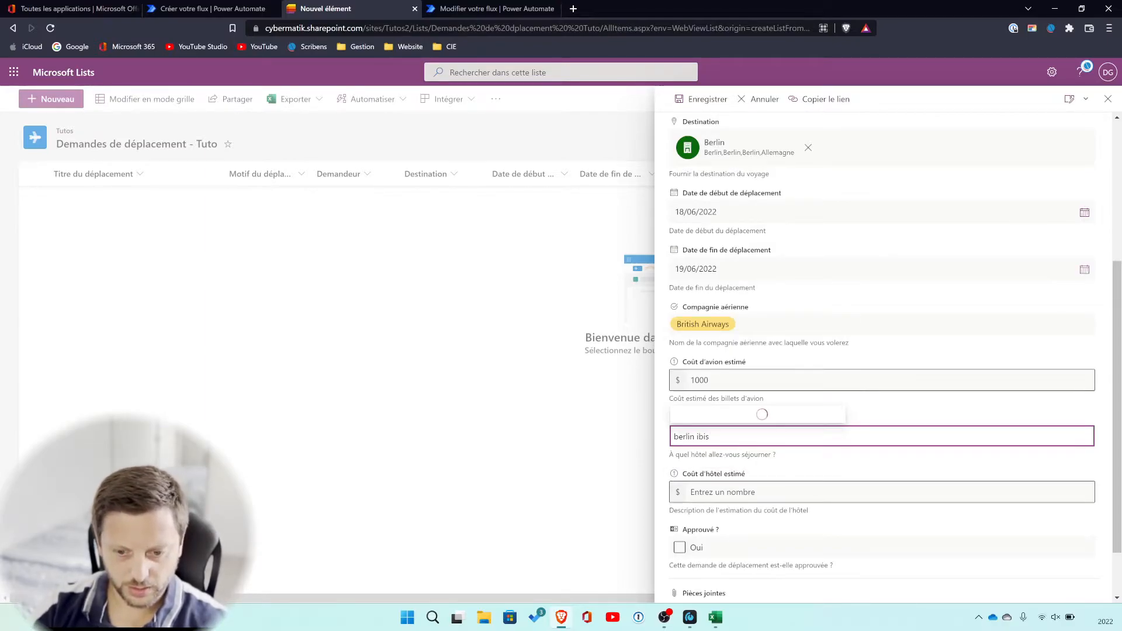
{"action": "key", "text": "BackSpace"}
{"action": "key", "text": "BackSpace"}
{"action": "key", "text": "BackSpace"}
{"action": "key", "text": "BackSpace"}
{"action": "key", "text": "BackSpace"}
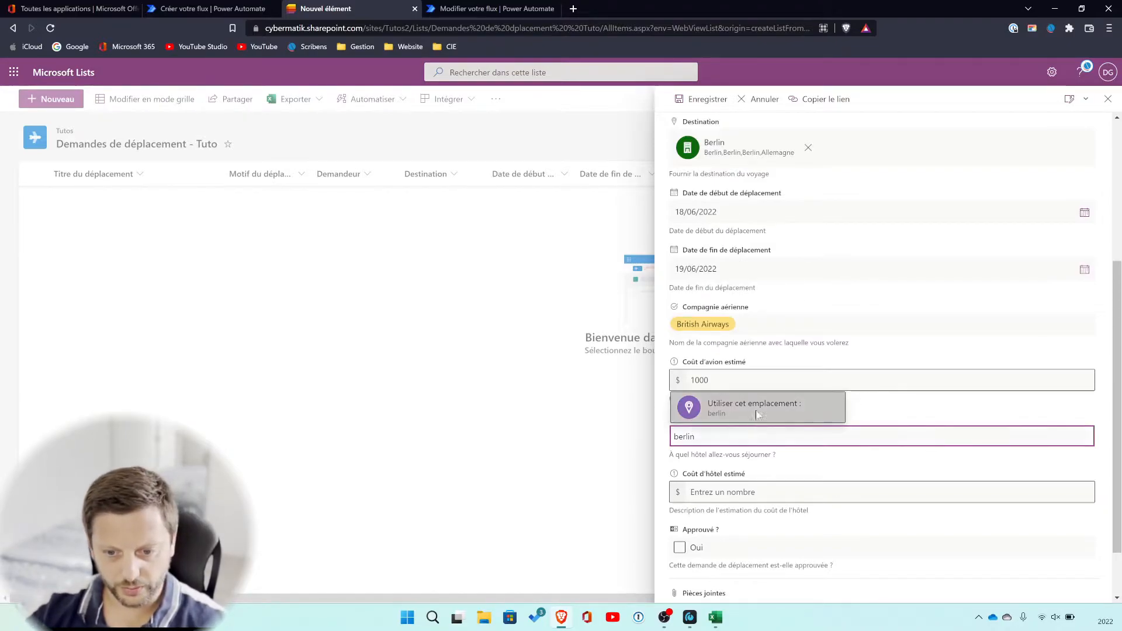
{"action": "left_click", "coordinate": [760, 409]}
Step: Enter an estimated hotel cost of 200 and save the new travel request
{"action": "key", "text": "Tab"}
{"action": "type", "text": "200"}
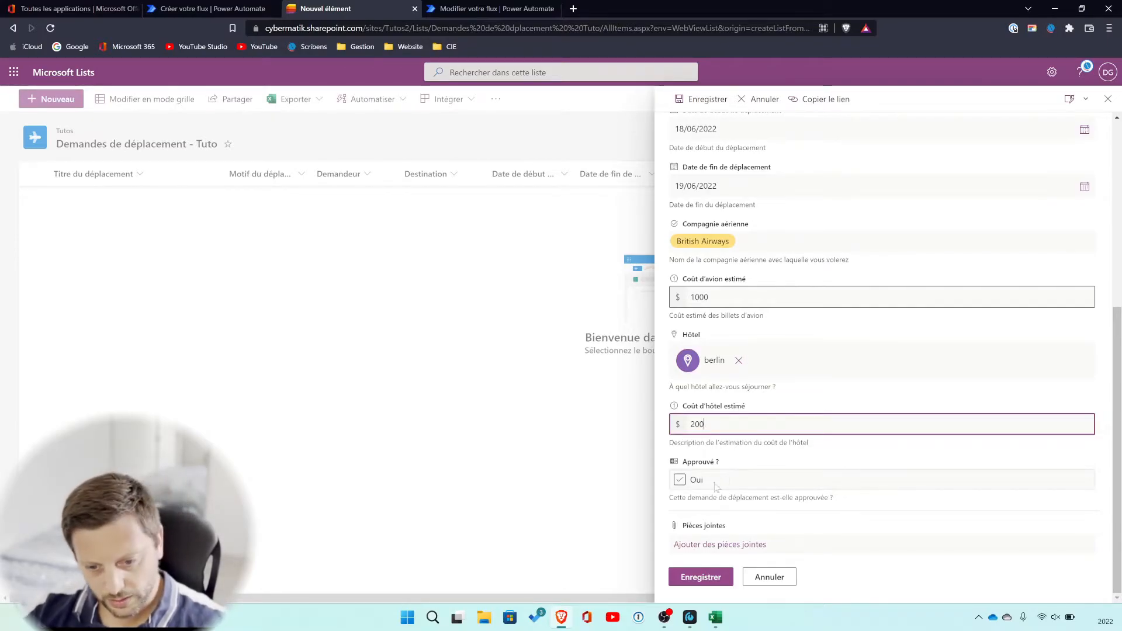
{"action": "left_click", "coordinate": [719, 579]}
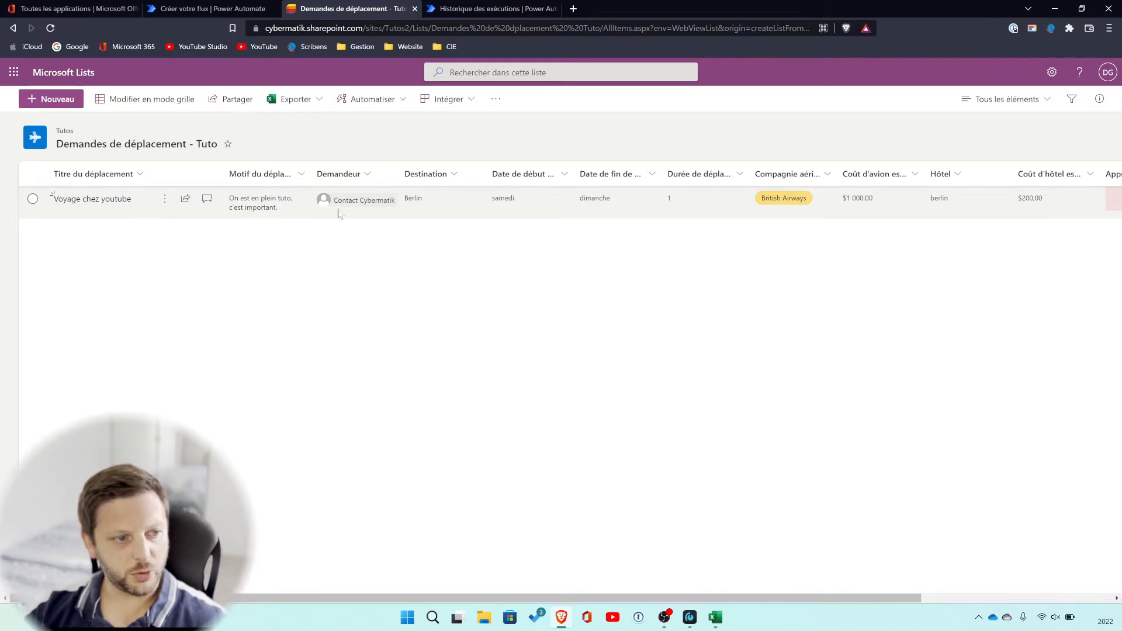
Step: Check the progress of the flow's test run in Power Automate, and start Outlook
{"action": "left_click", "coordinate": [463, 9]}
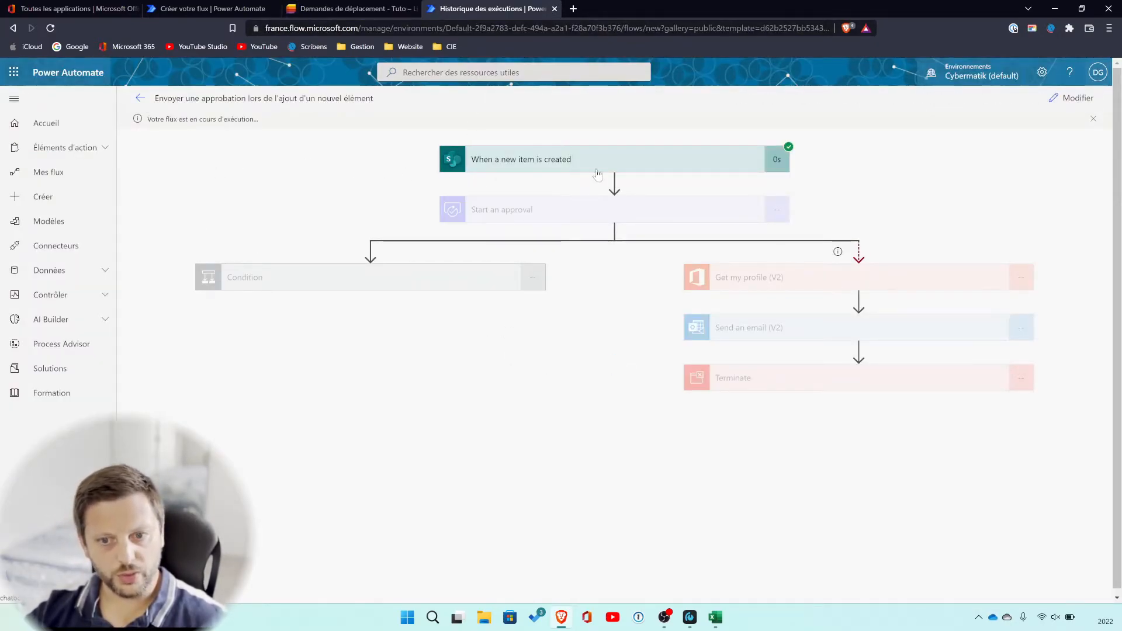
{"action": "left_click", "coordinate": [406, 621]}
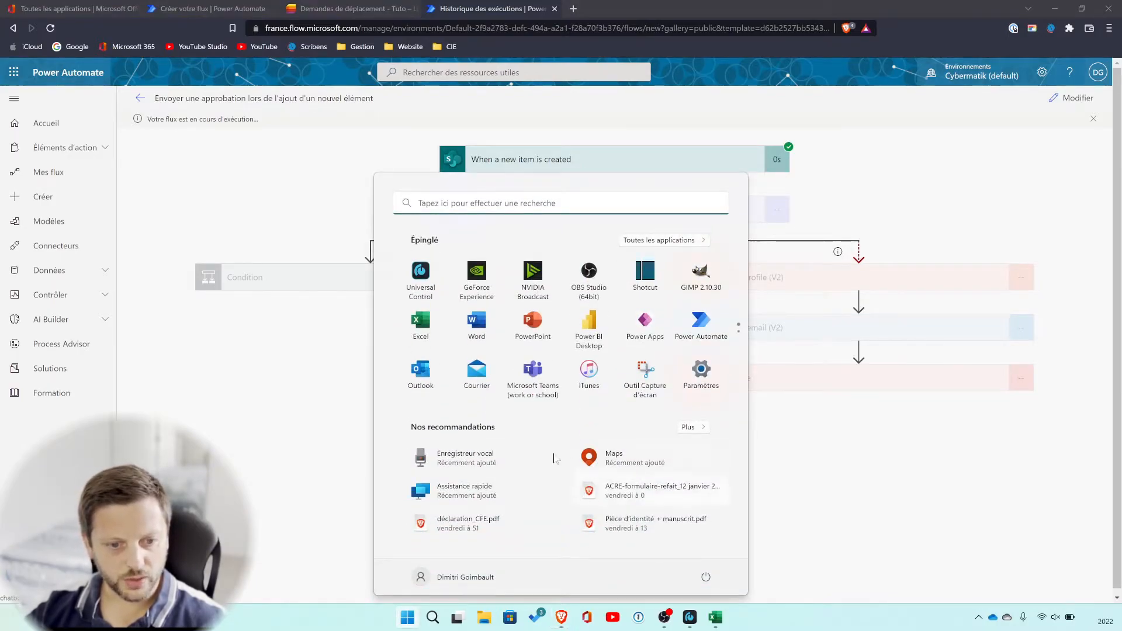
{"action": "left_click", "coordinate": [426, 372]}
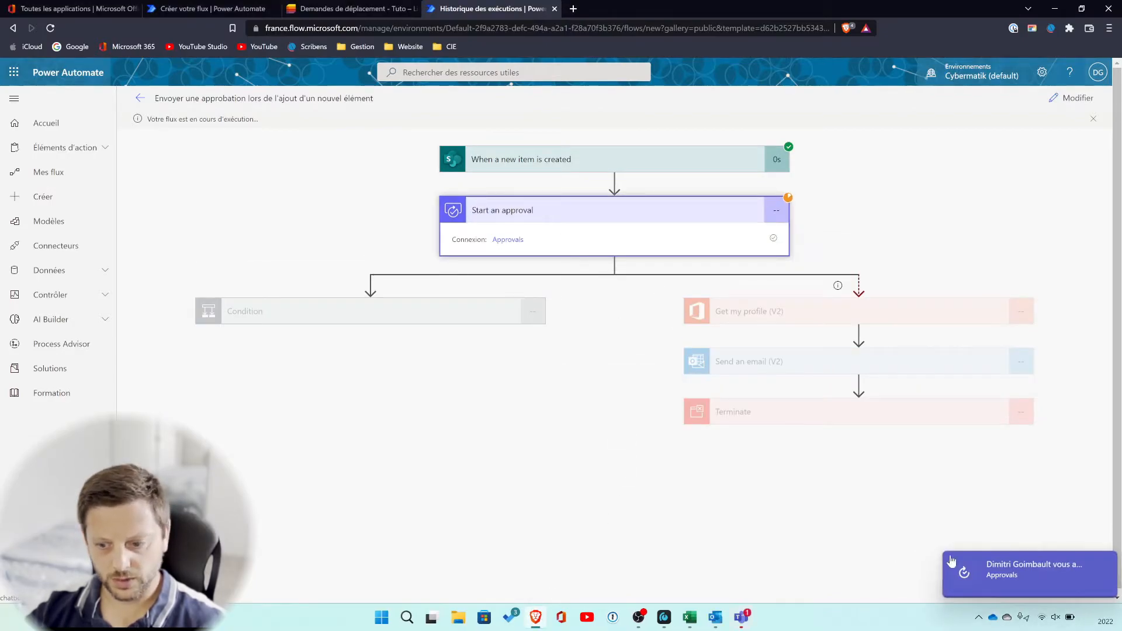
Step: Open the received approval request for "Voyage chez youtube" in a maximized Teams window and dismiss the Outlook notification
{"action": "left_click", "coordinate": [1012, 577]}
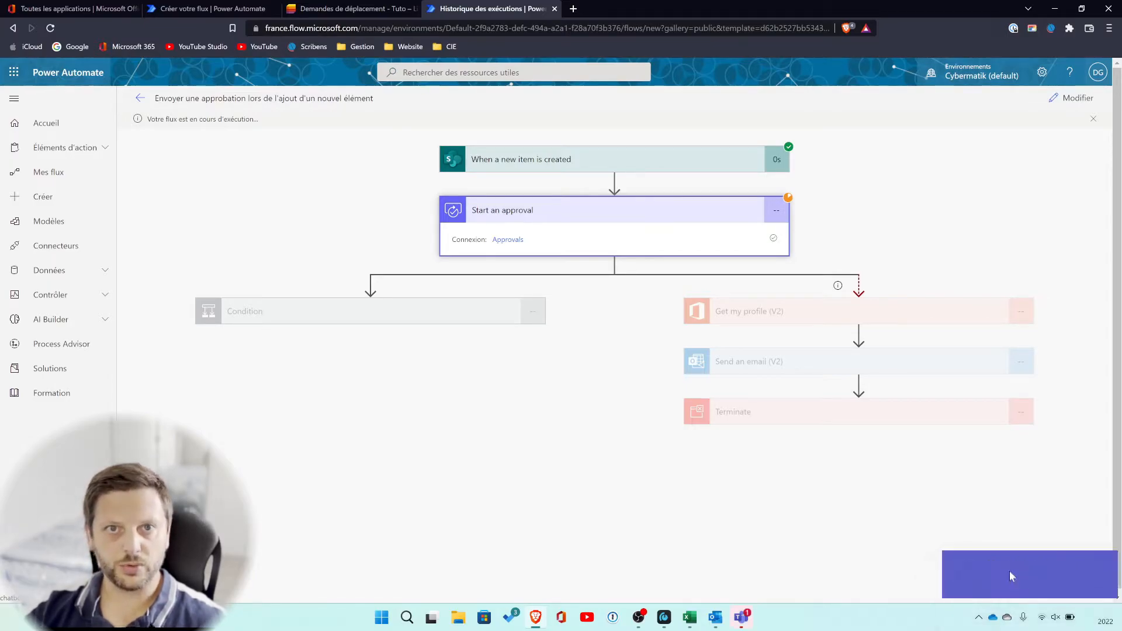
{"action": "left_click", "coordinate": [744, 621]}
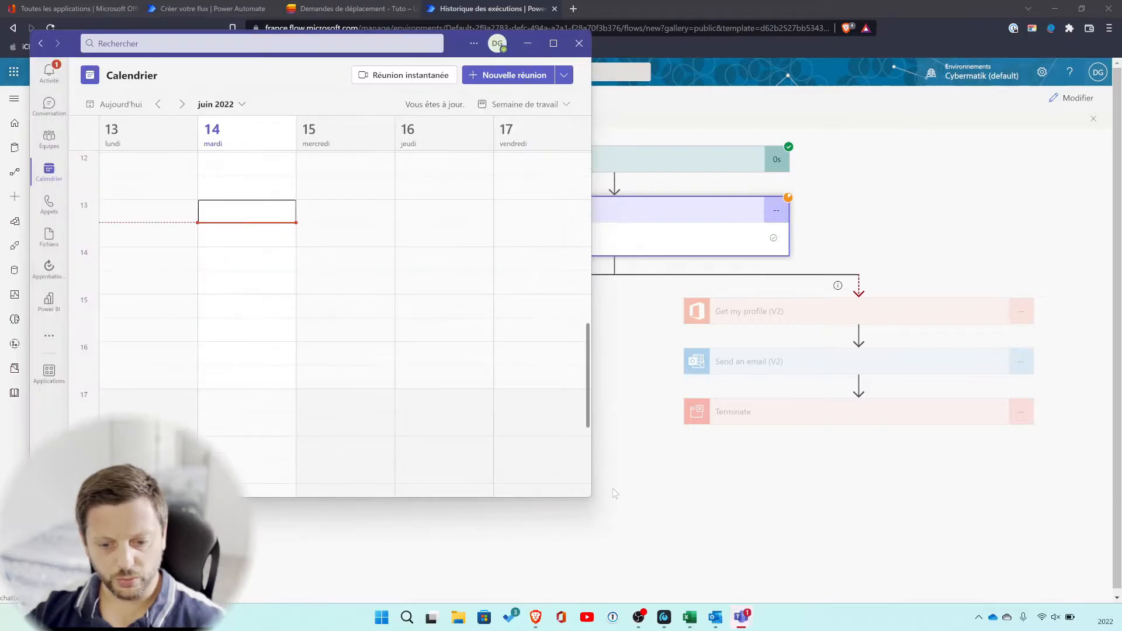
{"action": "left_click", "coordinate": [554, 43]}
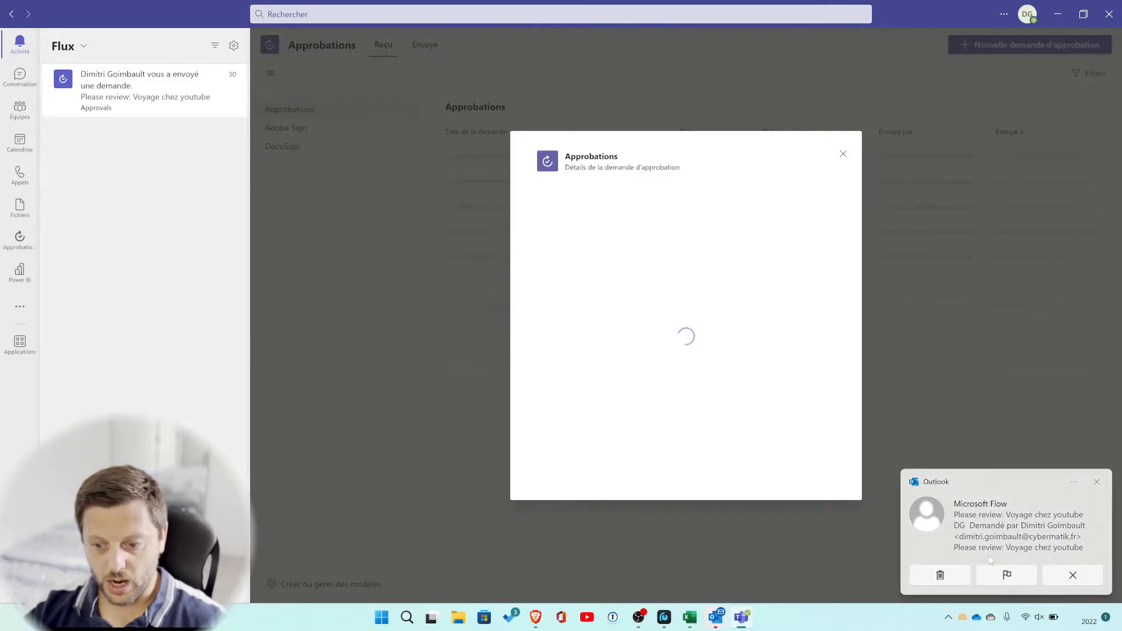
{"action": "left_click", "coordinate": [1098, 483]}
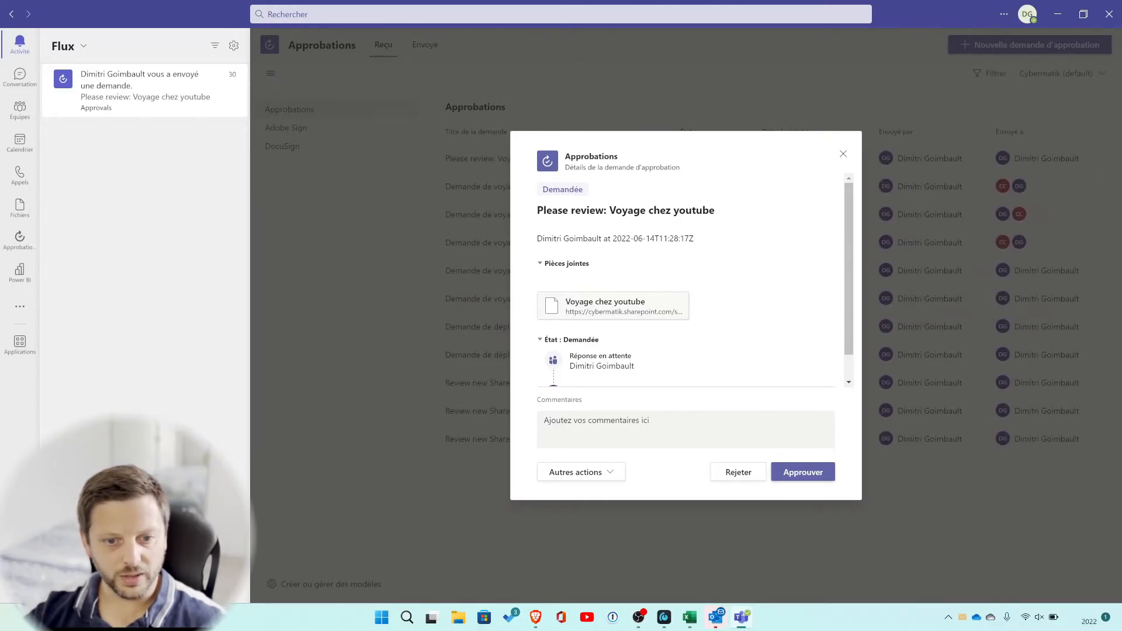
Step: Review the approval request's details, and open the linked "Voyage chez youtube" list item to examine its fields
{"action": "scroll", "coordinate": [701, 229], "scroll_direction": "down", "scroll_amount": 1}
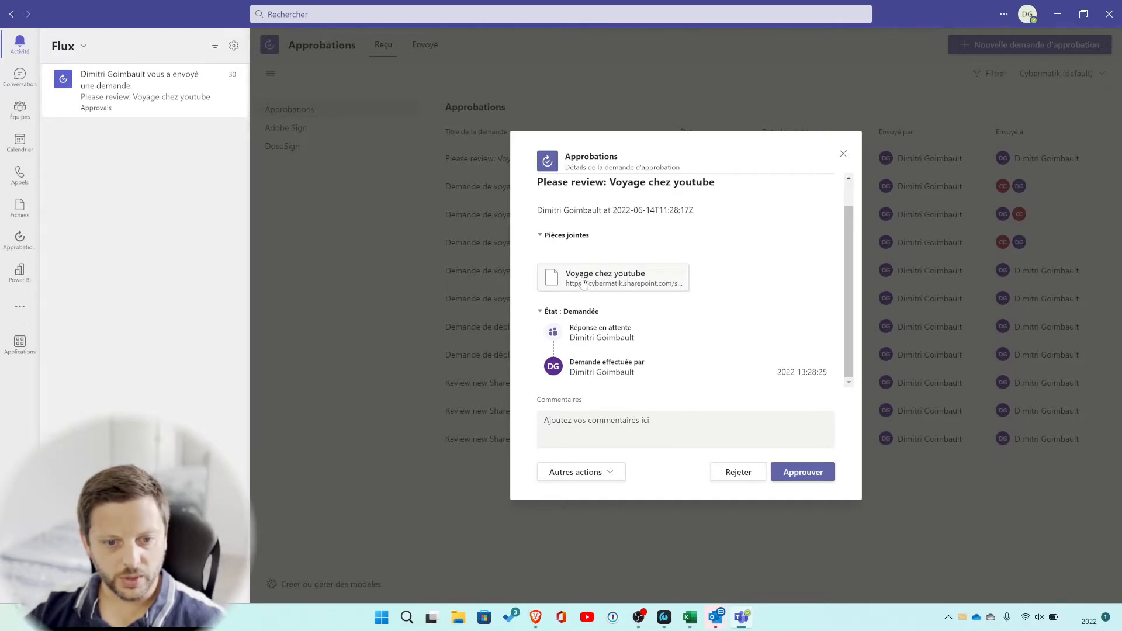
{"action": "scroll", "coordinate": [597, 283], "scroll_direction": "up", "scroll_amount": 1}
{"action": "scroll", "coordinate": [598, 283], "scroll_direction": "down", "scroll_amount": 1}
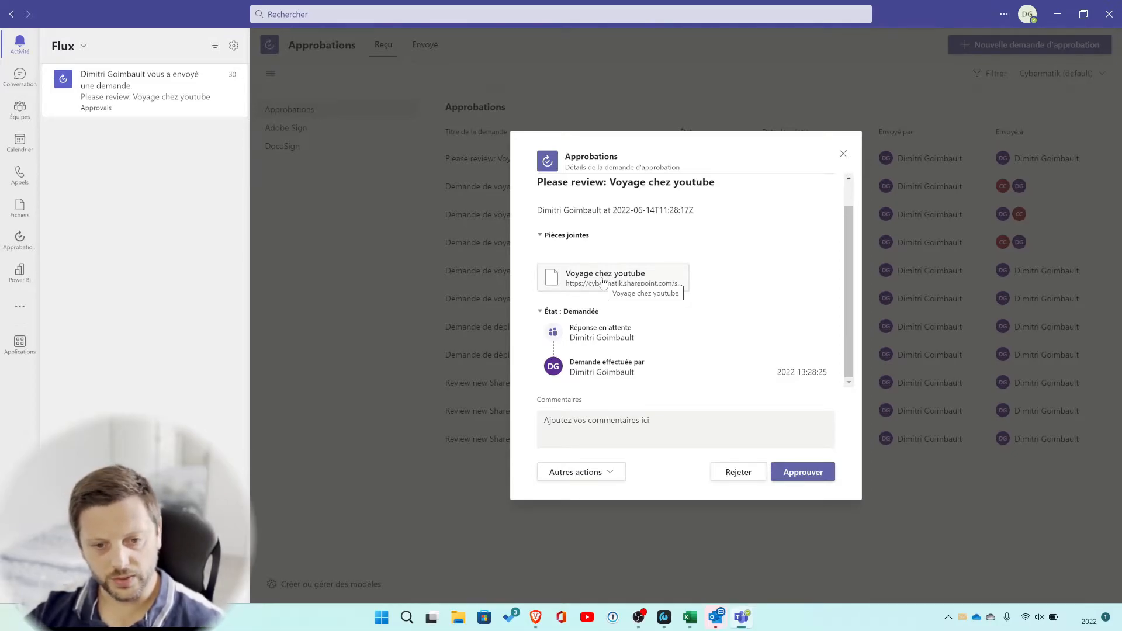
{"action": "left_click", "coordinate": [604, 281]}
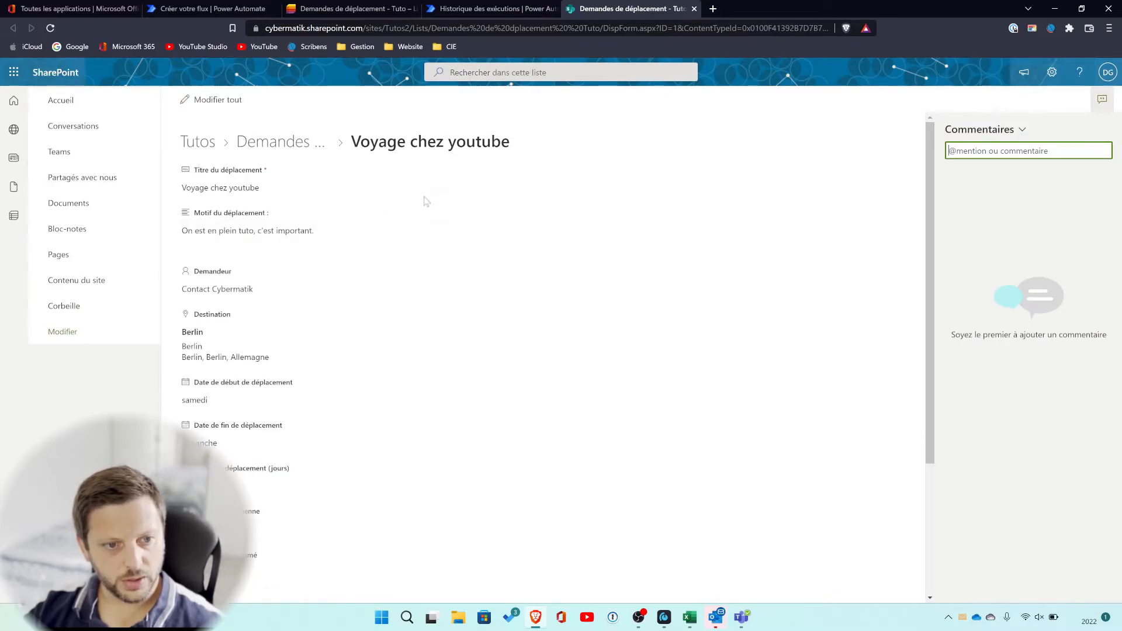
{"action": "scroll", "coordinate": [252, 199], "scroll_direction": "down", "scroll_amount": 1}
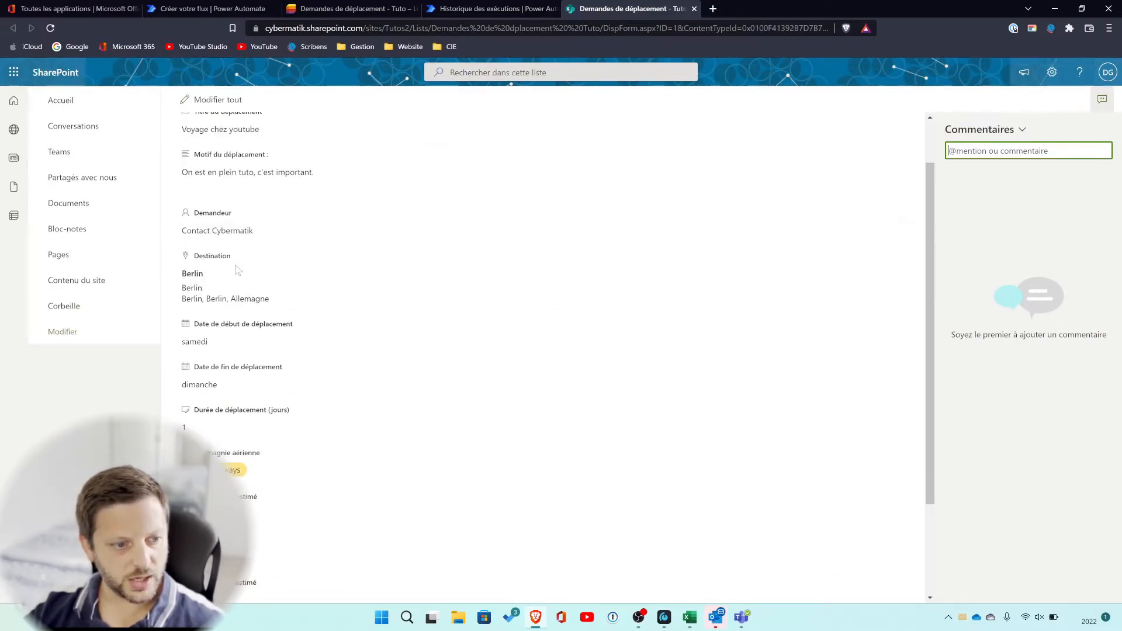
{"action": "scroll", "coordinate": [221, 371], "scroll_direction": "down", "scroll_amount": 2}
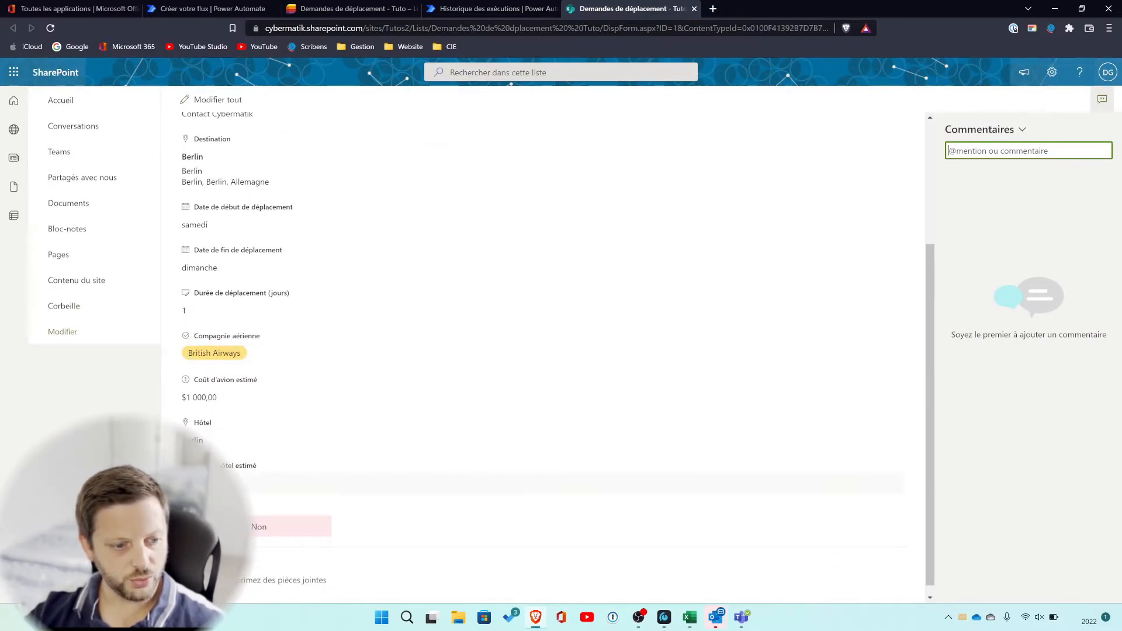
Step: Check the flow's run, and approve the "Voyage chez youtube" request in Teams with the comment "C'est ok pour moi."
{"action": "left_click", "coordinate": [491, 8]}
{"action": "left_click", "coordinate": [617, 10]}
{"action": "left_click", "coordinate": [490, 8]}
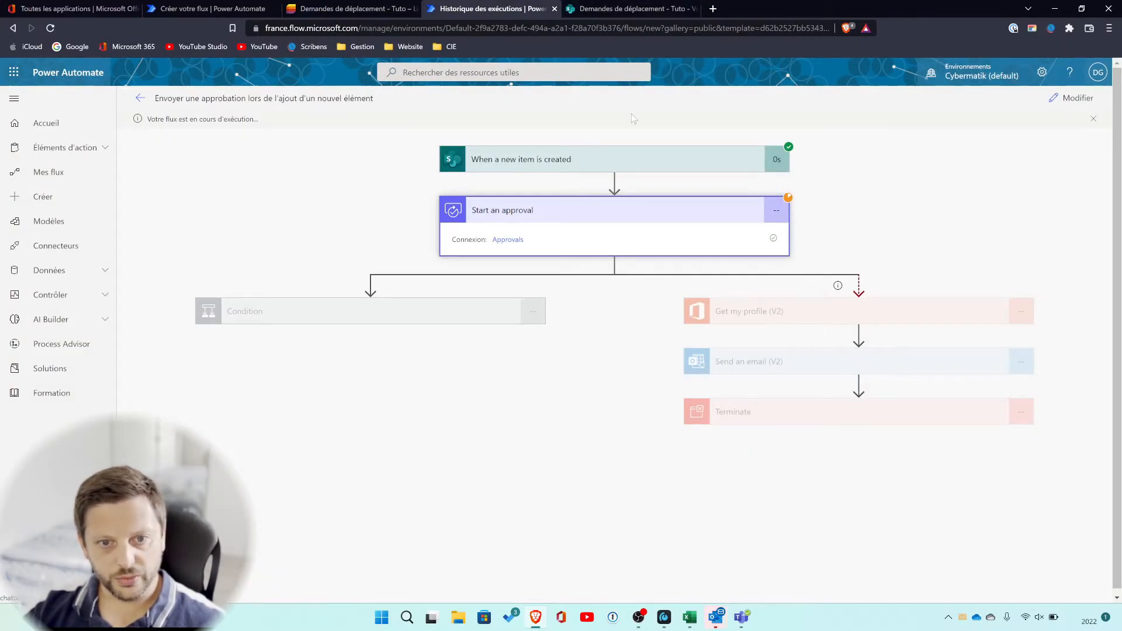
{"action": "left_click", "coordinate": [741, 617]}
{"action": "left_click", "coordinate": [687, 430]}
{"action": "type", "text": "C'est ok pour moi."}
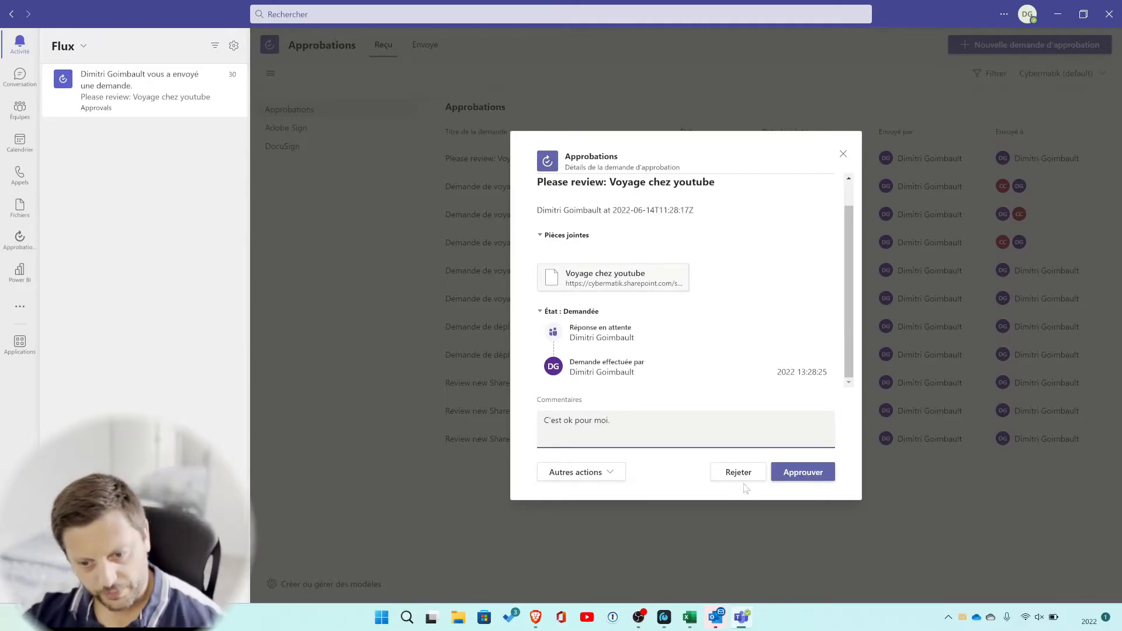
{"action": "left_click", "coordinate": [788, 474]}
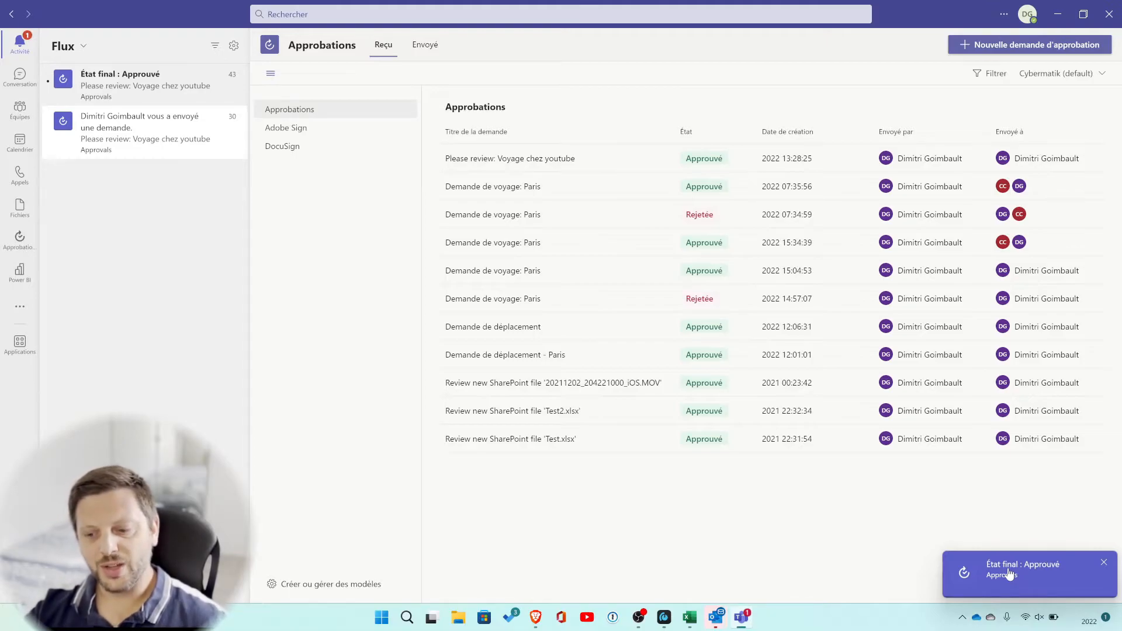
Step: Review the request's final approval status in Teams, and examine the Start an approval outputs of the flow's run in Power Automate
{"action": "left_click", "coordinate": [1010, 574]}
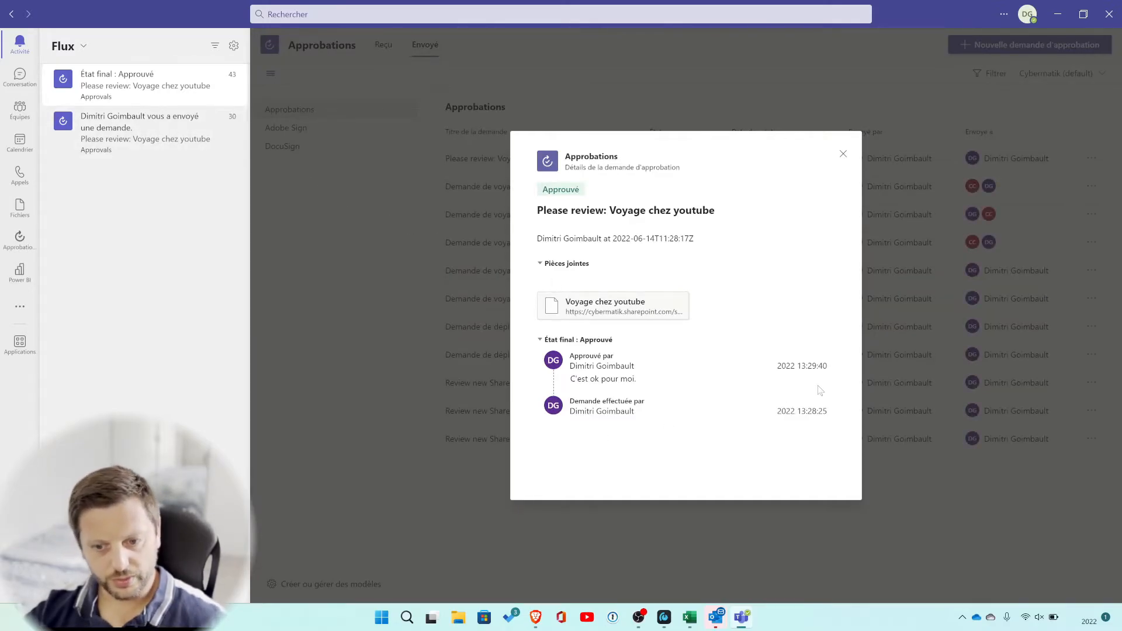
{"action": "left_click", "coordinate": [843, 154]}
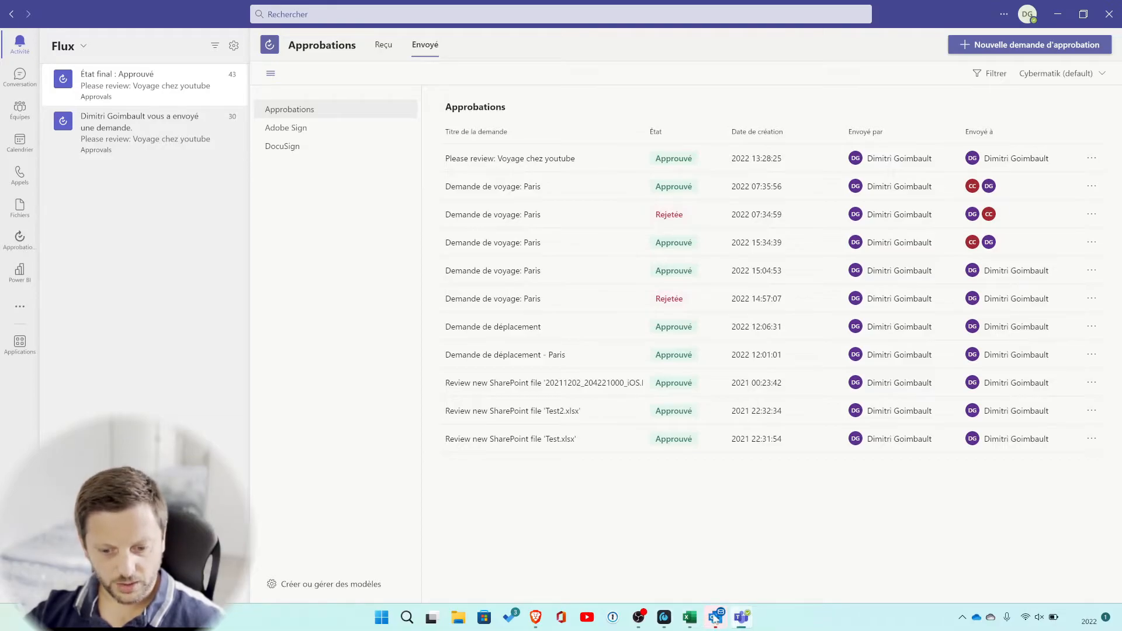
{"action": "left_click", "coordinate": [536, 617]}
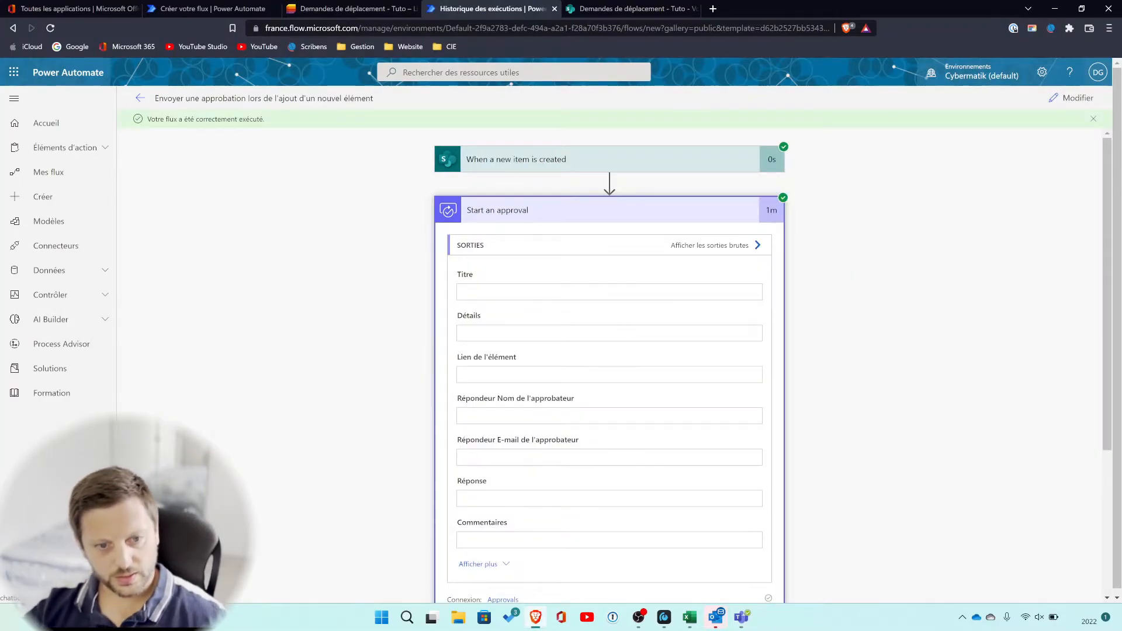
{"action": "scroll", "coordinate": [646, 324], "scroll_direction": "down", "scroll_amount": 4}
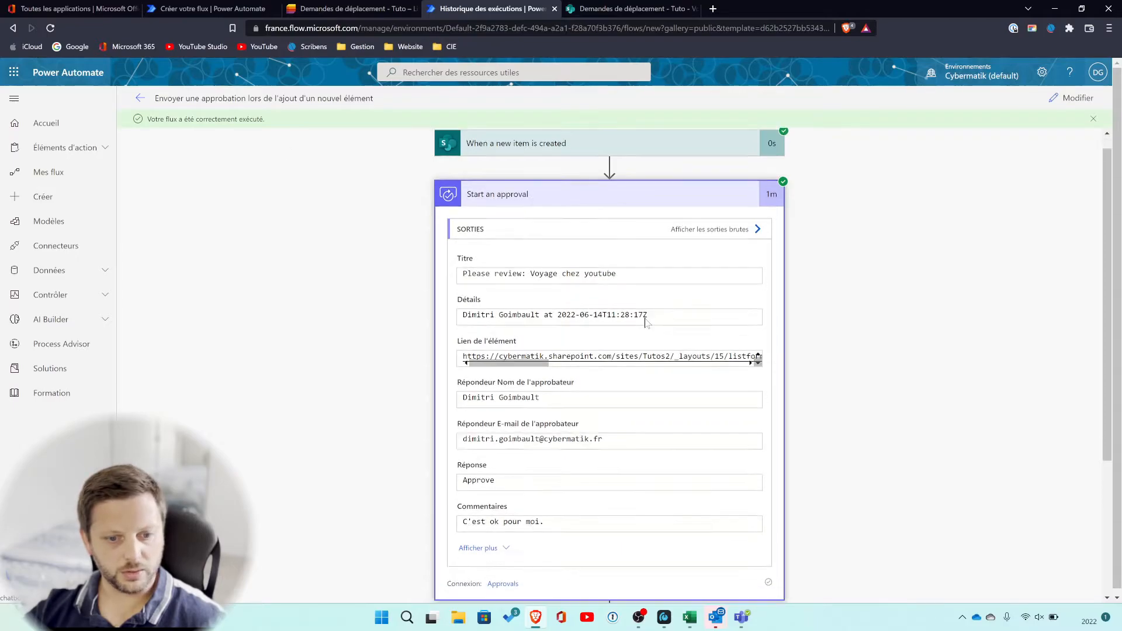
{"action": "scroll", "coordinate": [647, 324], "scroll_direction": "up", "scroll_amount": 4}
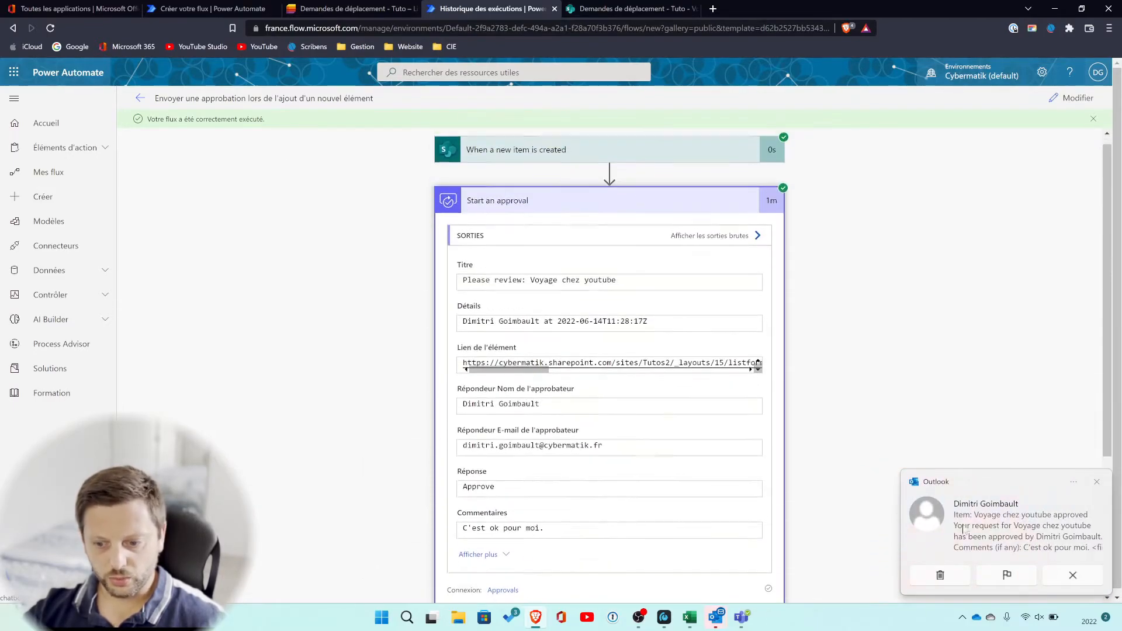
{"action": "left_click", "coordinate": [1097, 481]}
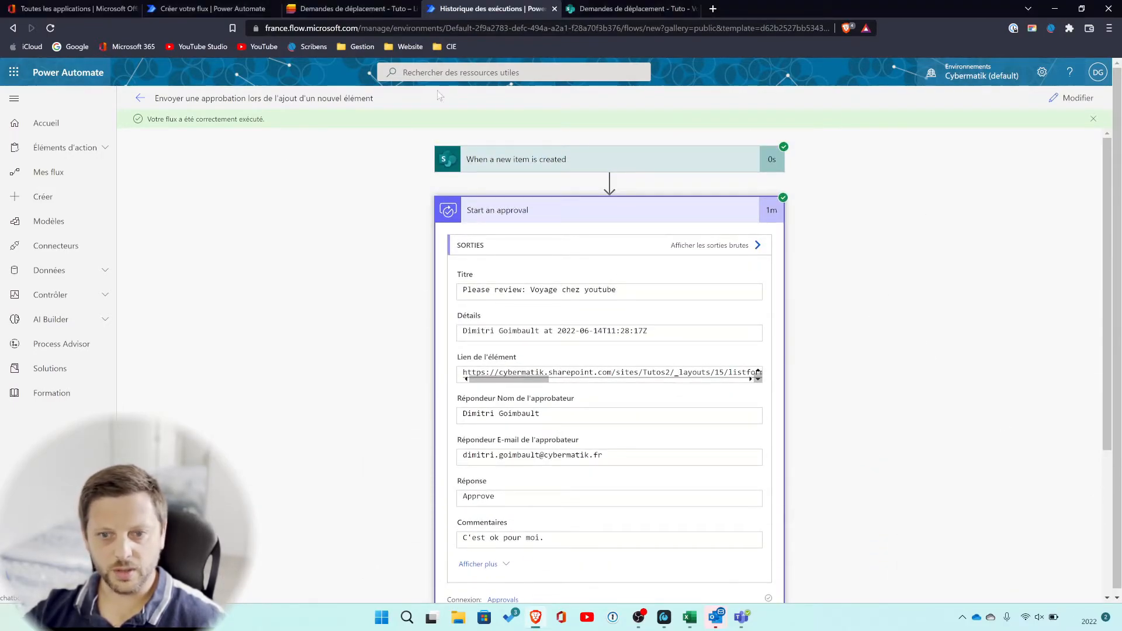
Step: Open the flow for editing, rename it "Demande d'approbation voyages" and save it
{"action": "left_click", "coordinate": [138, 98]}
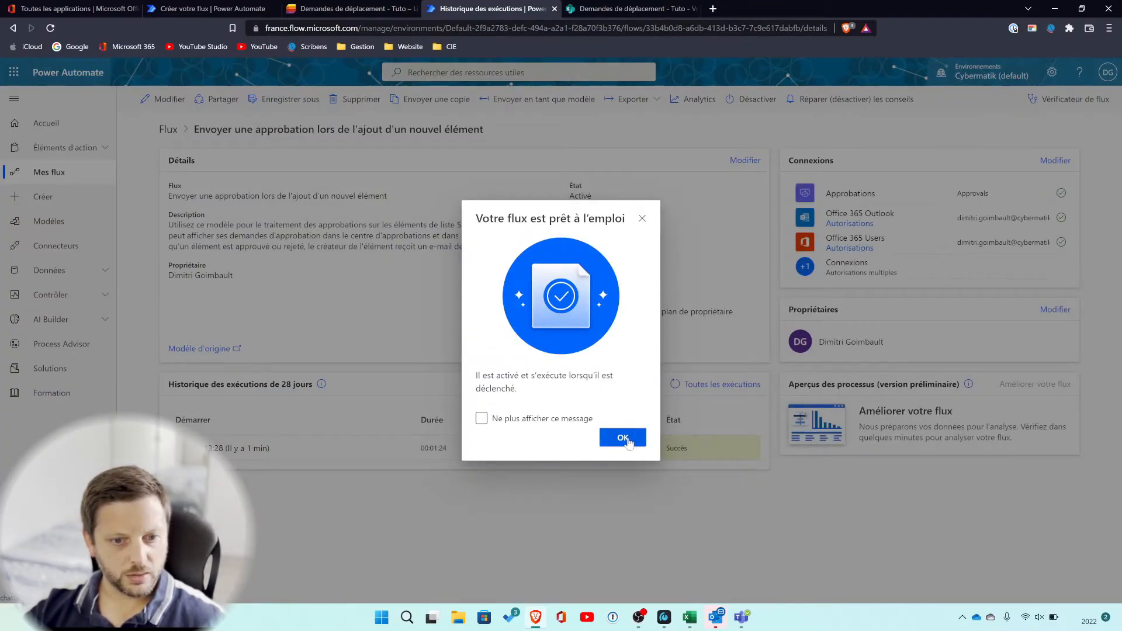
{"action": "left_click", "coordinate": [623, 438]}
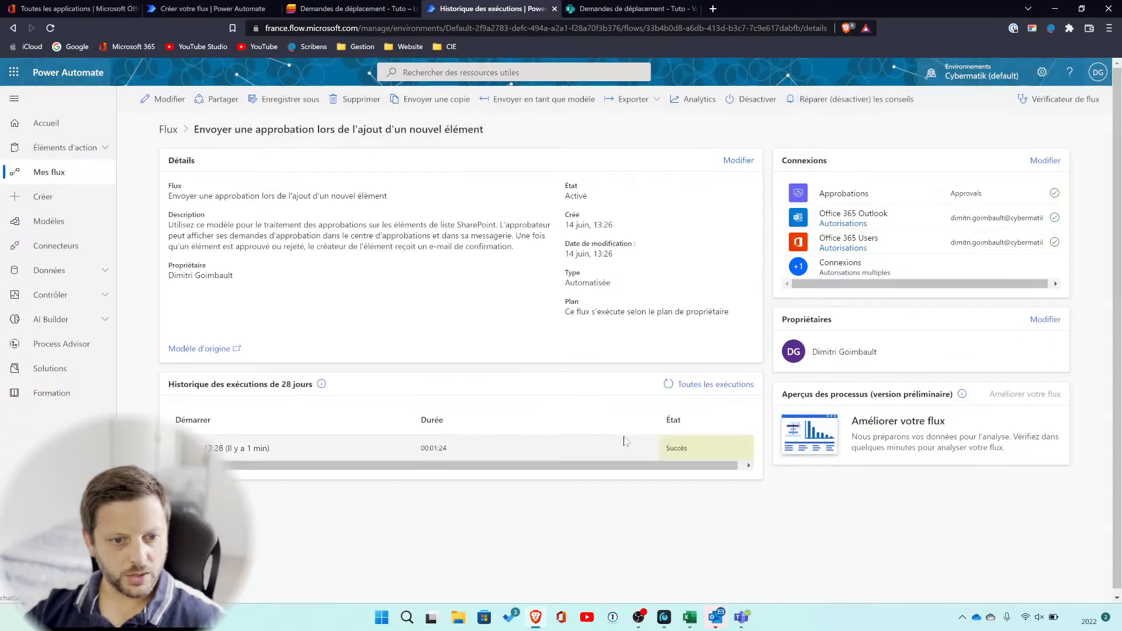
{"action": "left_click", "coordinate": [148, 101]}
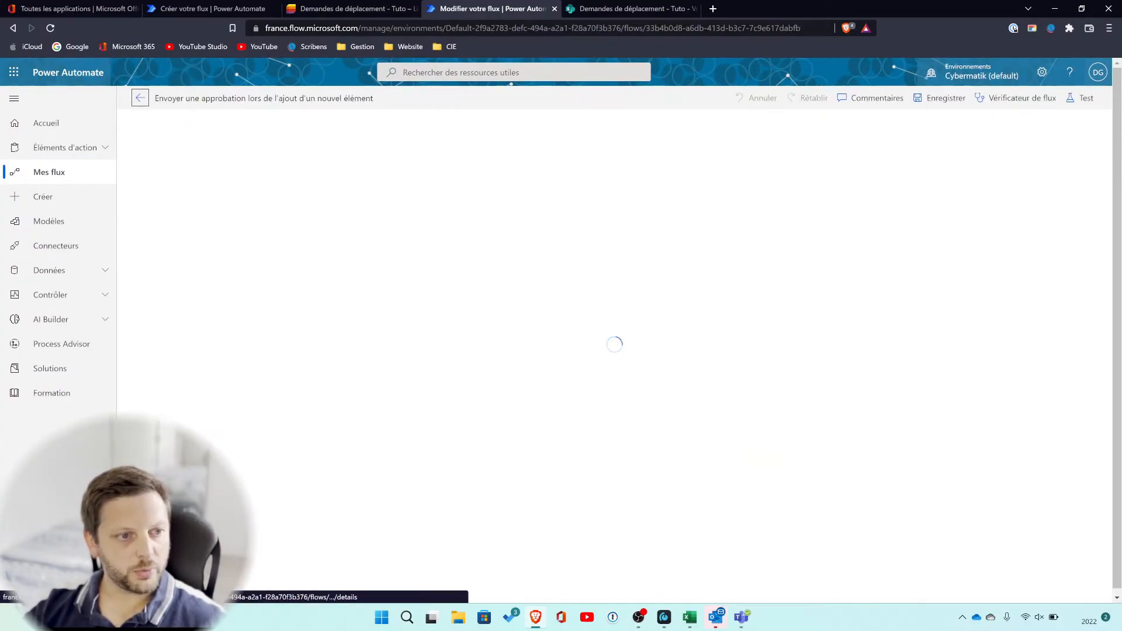
{"action": "left_click", "coordinate": [242, 98]}
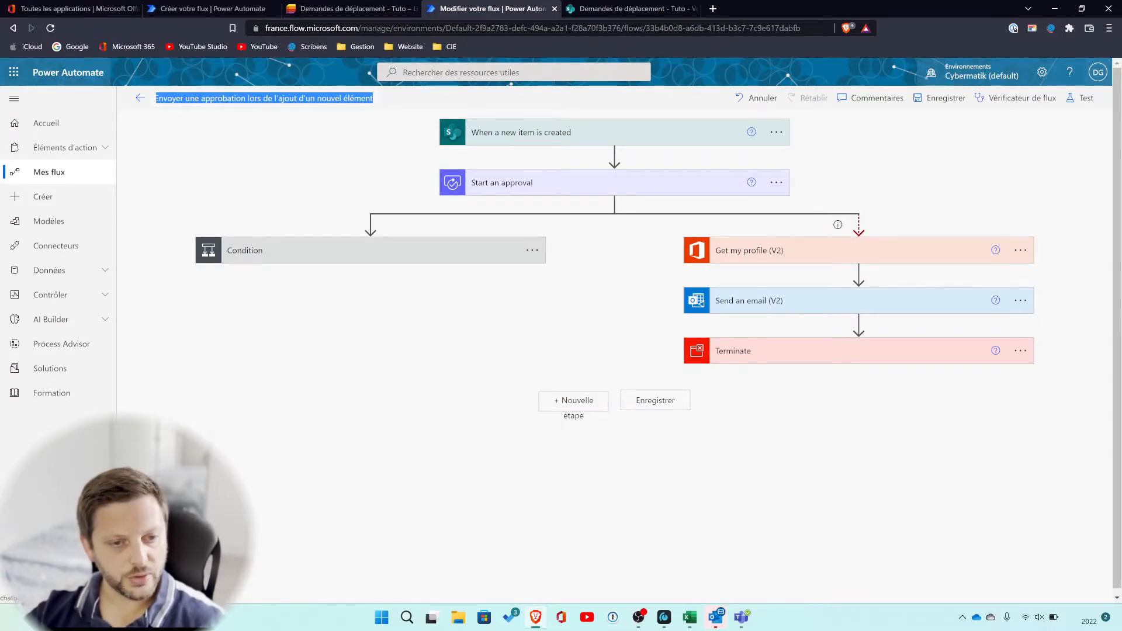
{"action": "type", "text": "Dema"}
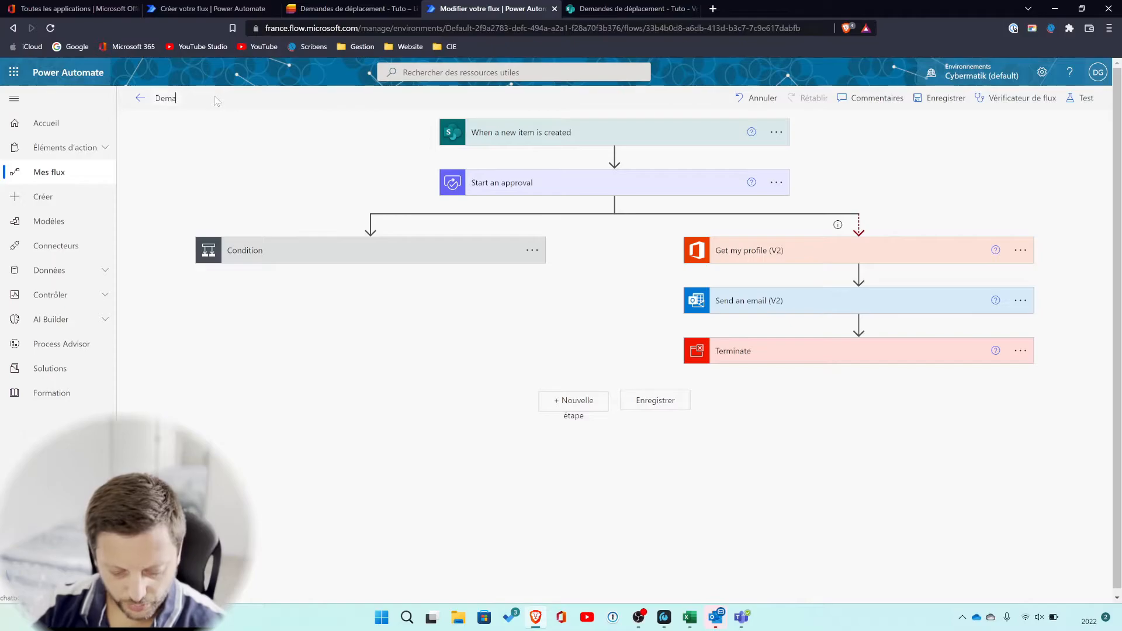
{"action": "type", "text": "nde d'appr"}
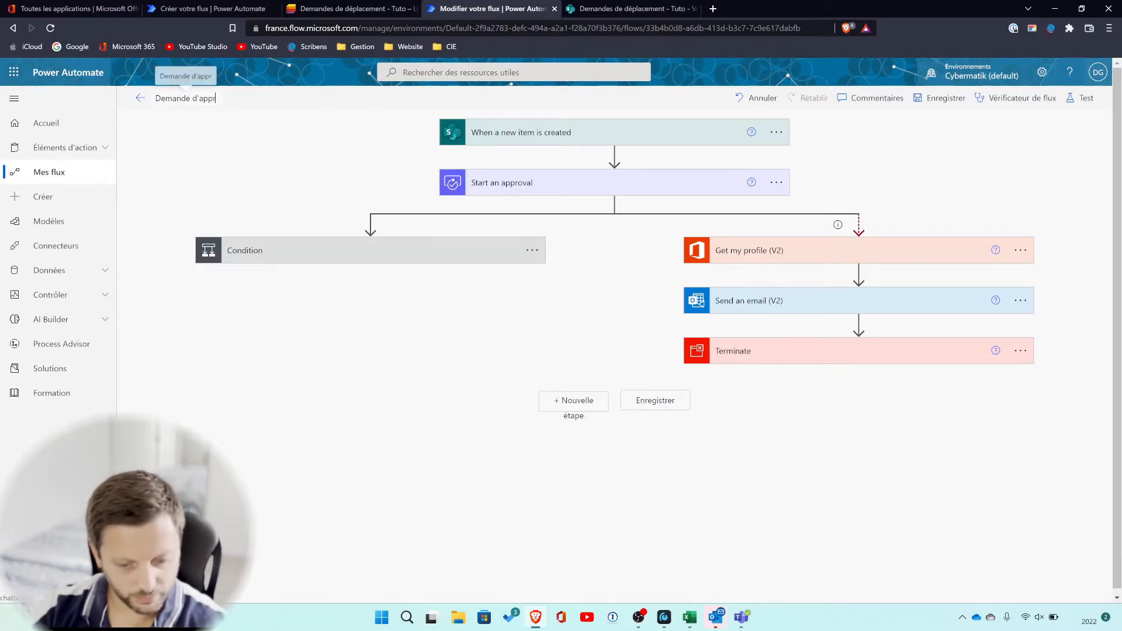
{"action": "type", "text": "obation voyages"}
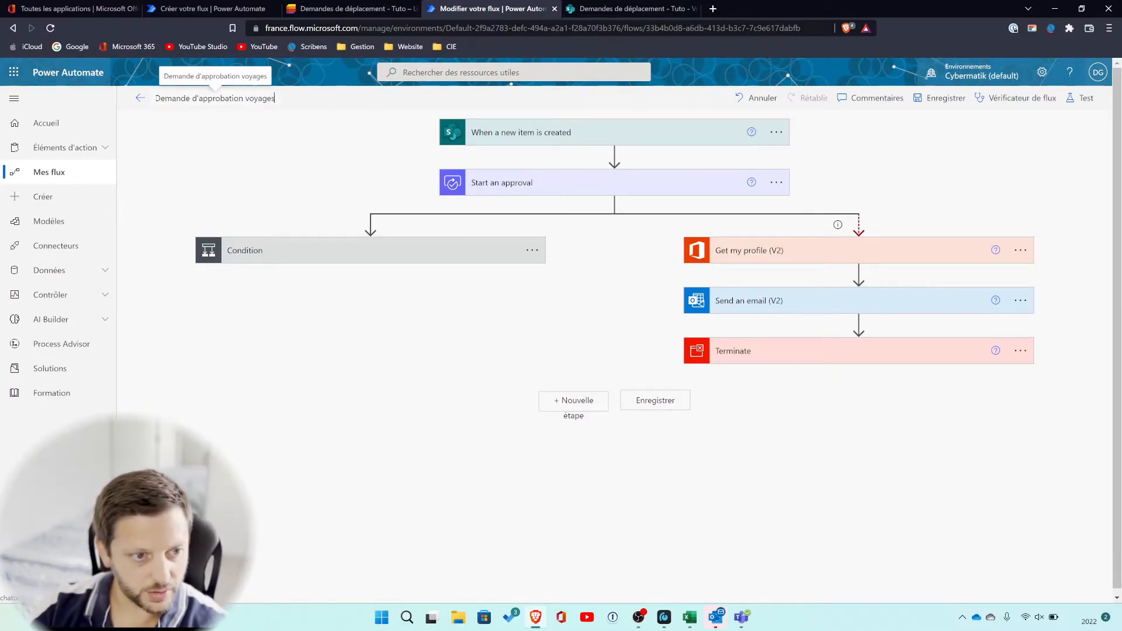
{"action": "left_click", "coordinate": [275, 169]}
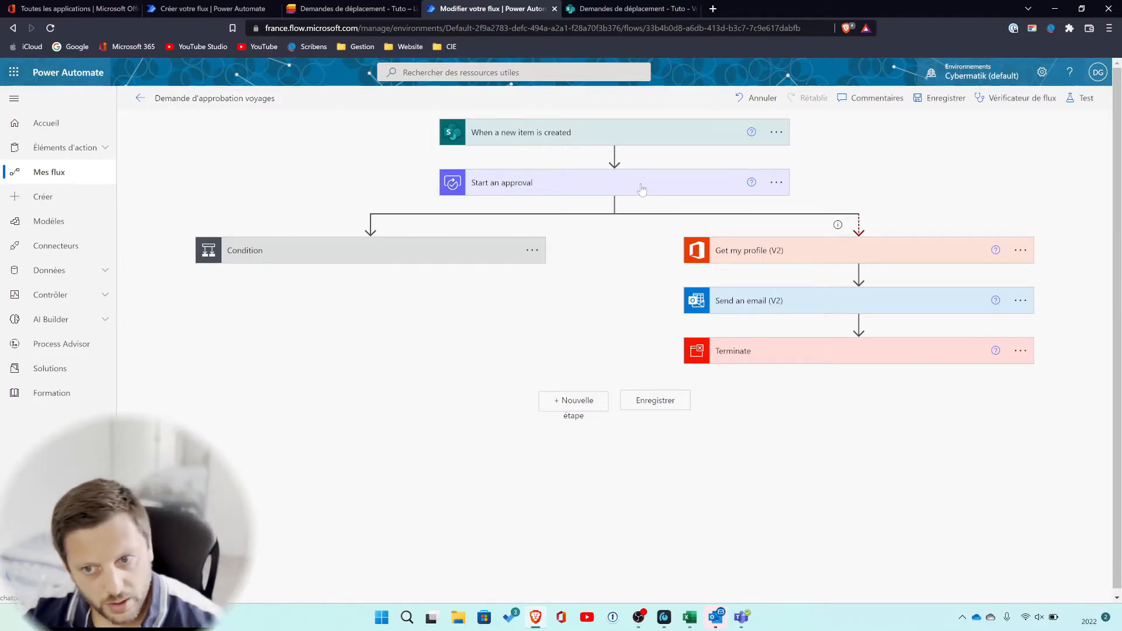
{"action": "left_click", "coordinate": [926, 100]}
Step: Examine the "Approuvé ?" column of the "Demandes de déplacement - Tuto" list and return to the flow editor
{"action": "left_click", "coordinate": [386, 9]}
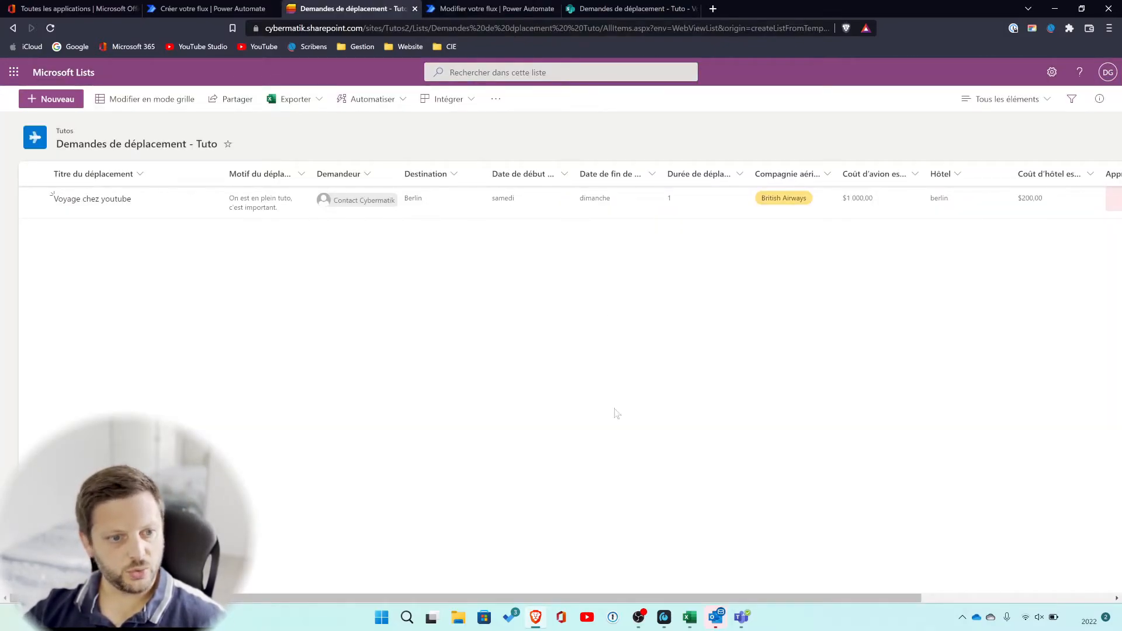
{"action": "left_click_drag", "start_coordinate": [682, 600], "coordinate": [904, 599]}
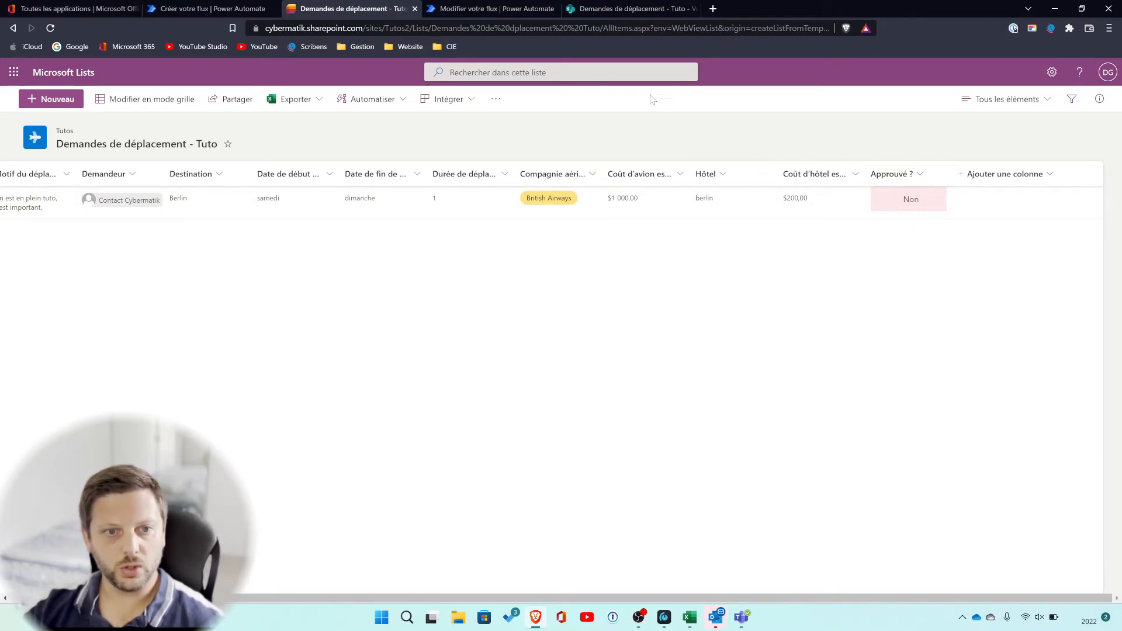
{"action": "left_click", "coordinate": [462, 9]}
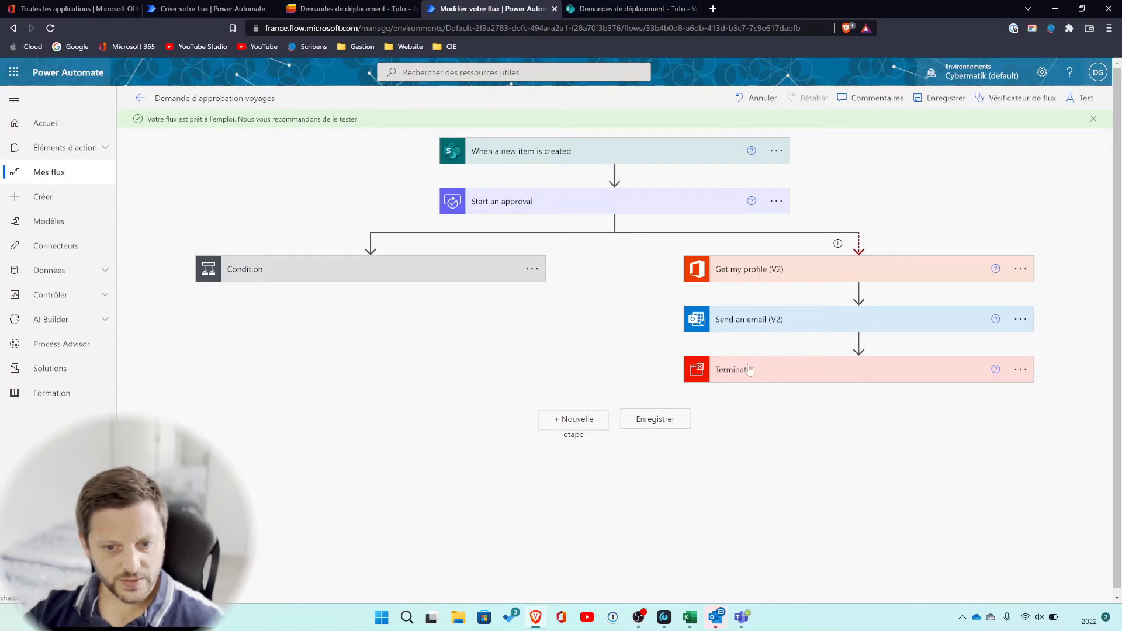
Step: Expand and review the flow's approval action, condition branches and email actions, and check them against the list's "Approuvé ?" column
{"action": "left_click", "coordinate": [543, 202]}
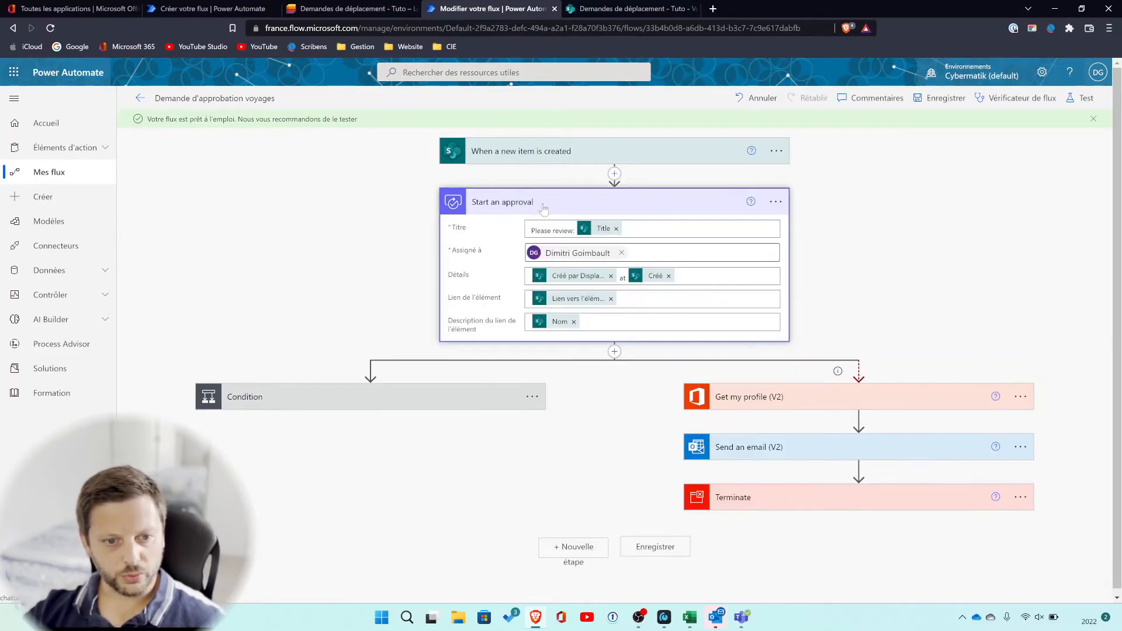
{"action": "left_click", "coordinate": [374, 400]}
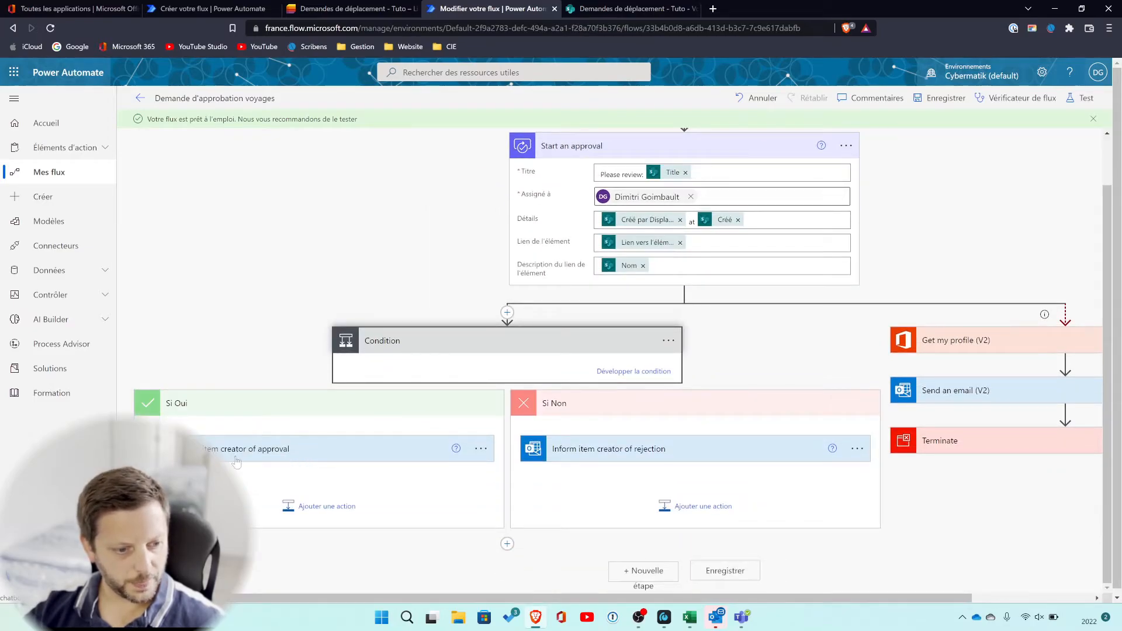
{"action": "left_click", "coordinate": [252, 462]}
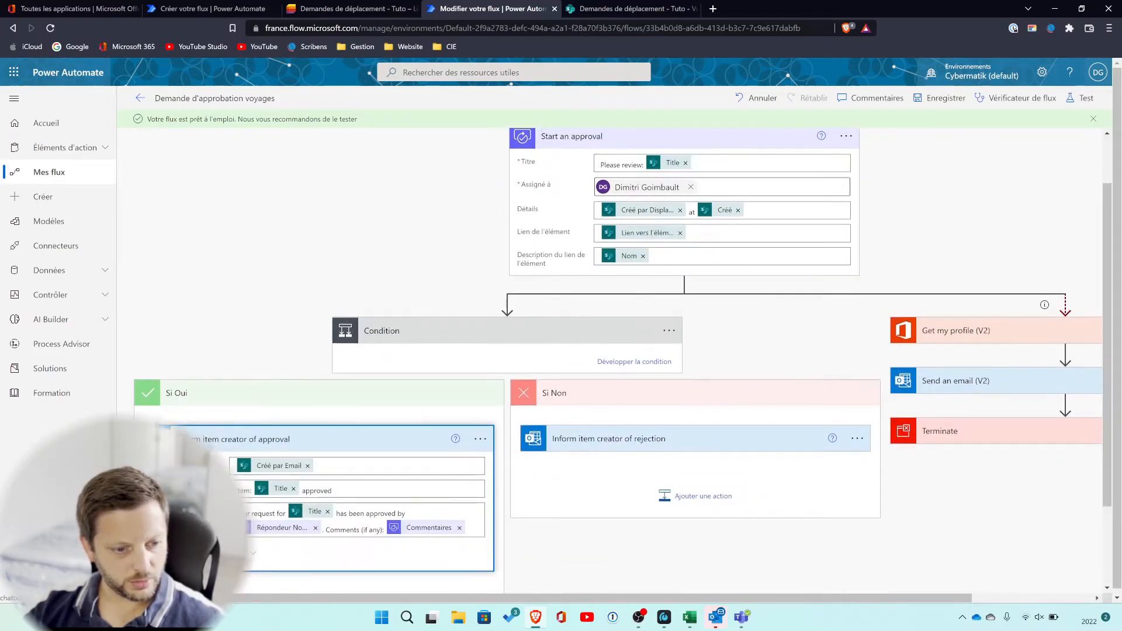
{"action": "left_click", "coordinate": [646, 333]}
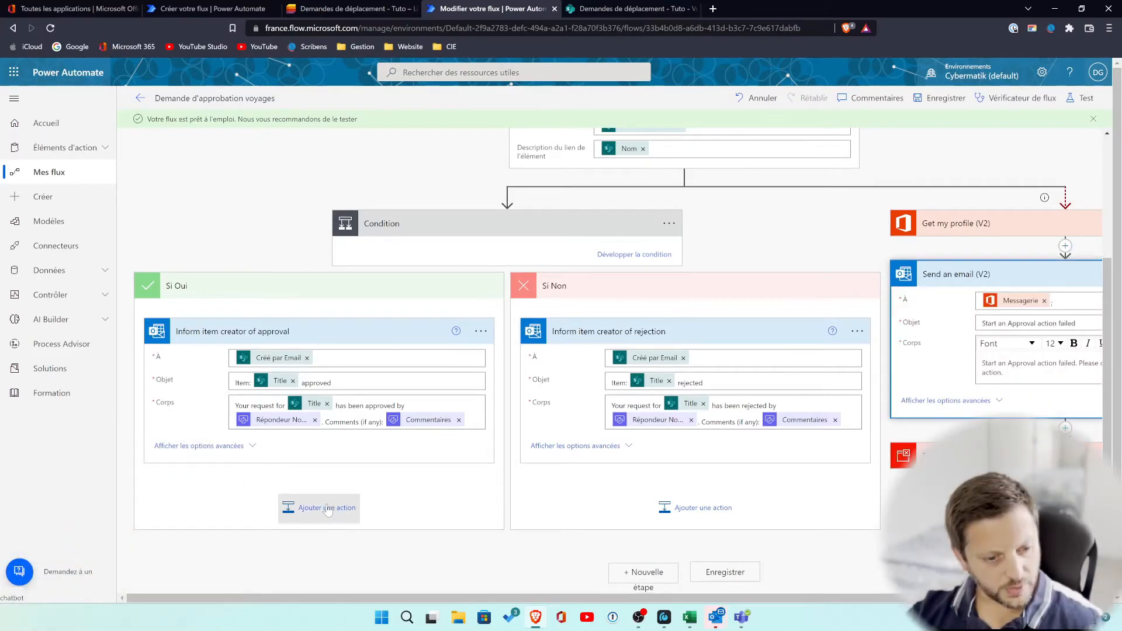
{"action": "left_click", "coordinate": [403, 8]}
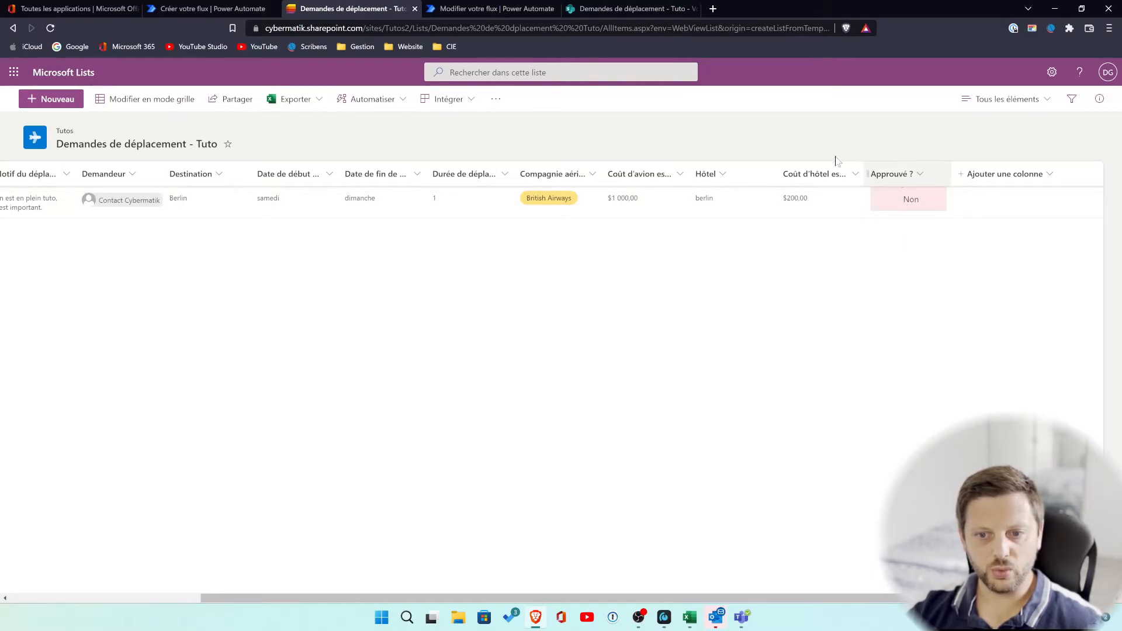
{"action": "left_click", "coordinate": [467, 8]}
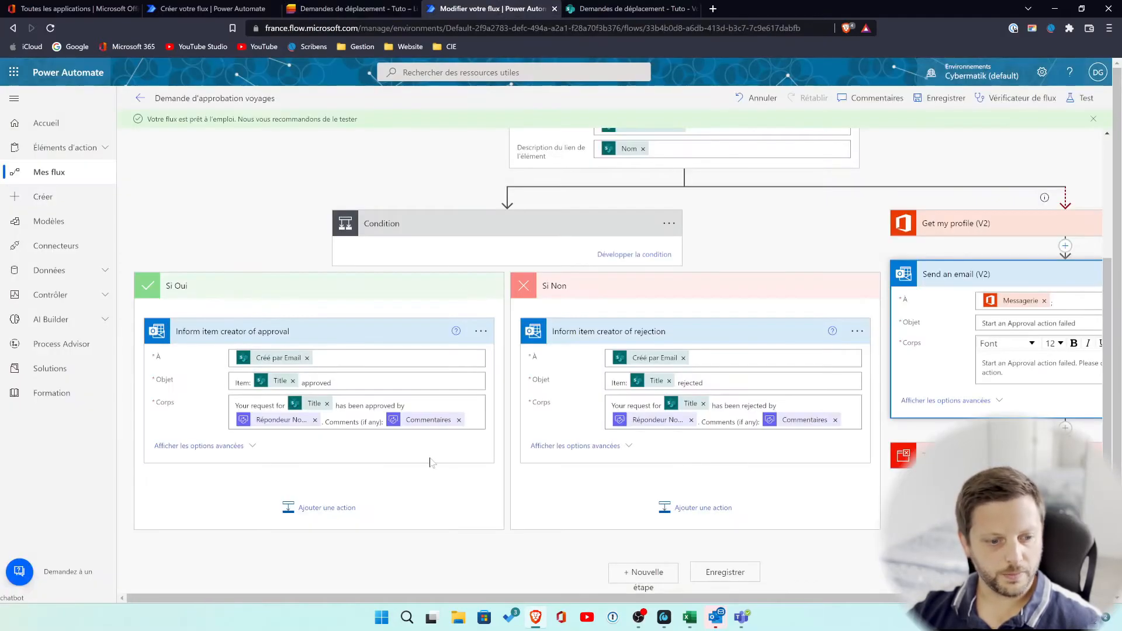
Step: Add the SharePoint "Mettre à jour l'élément" action after the approval email in the Si Oui branch
{"action": "left_click", "coordinate": [324, 520]}
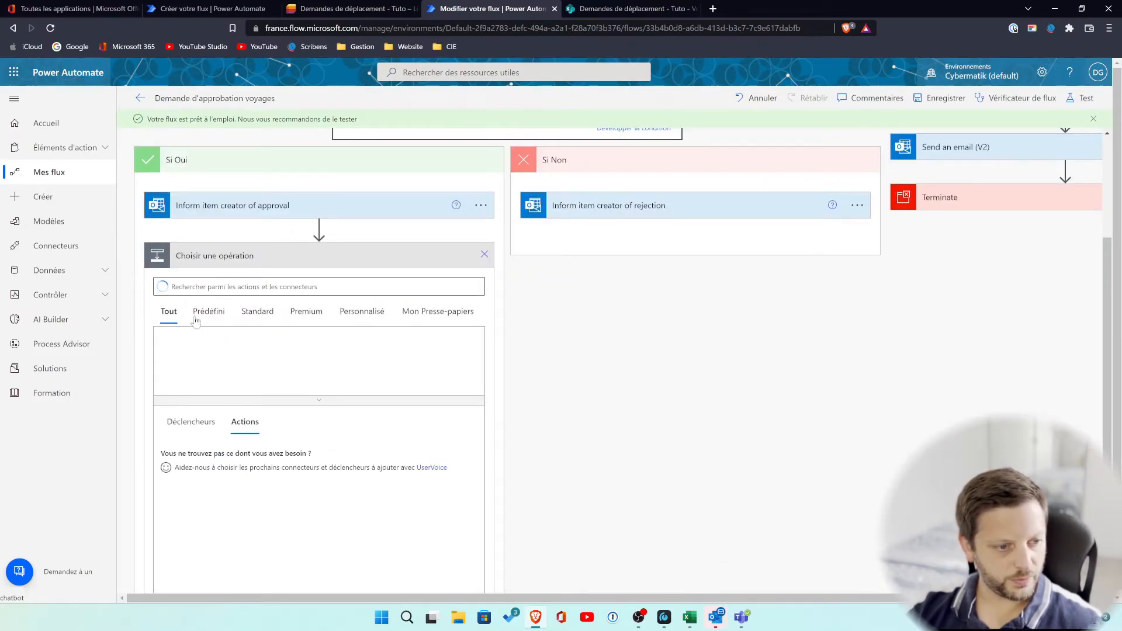
{"action": "type", "text": "élément"}
{"action": "scroll", "coordinate": [339, 428], "scroll_direction": "down", "scroll_amount": 3}
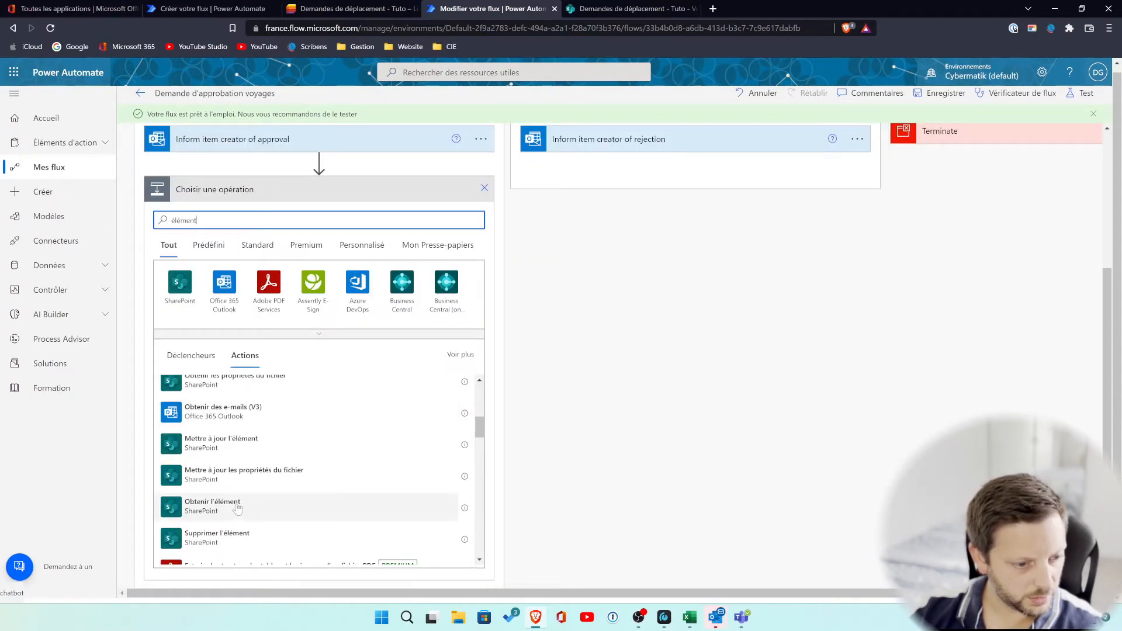
{"action": "left_click", "coordinate": [226, 445]}
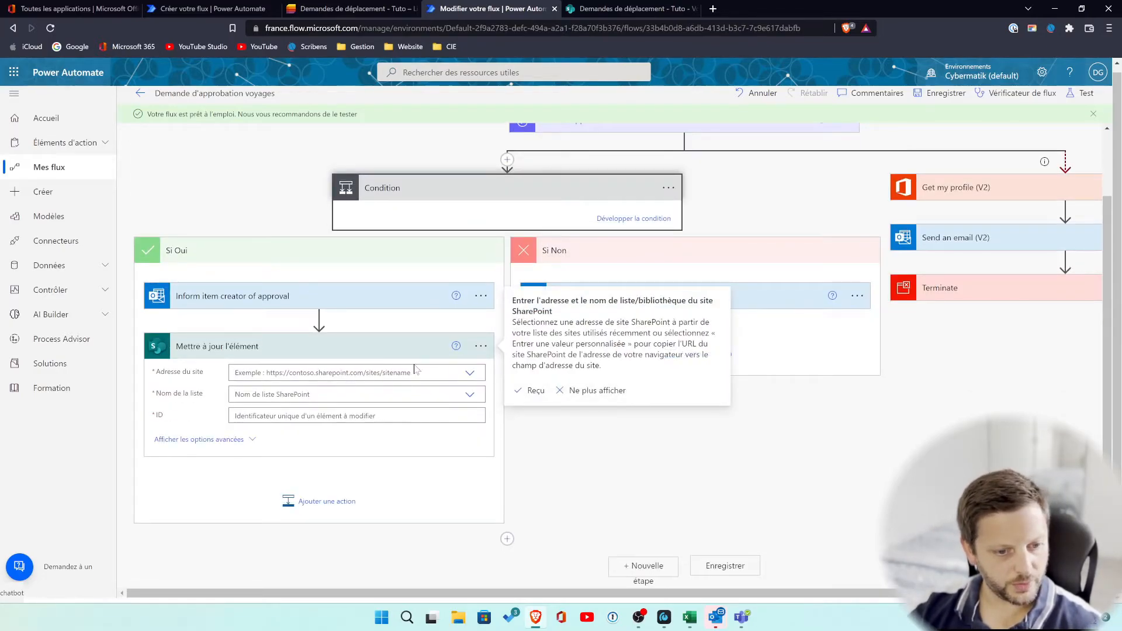
Step: Set the update action's site address to Tutos (sites/Tutos2) and its list to "Demandes de déplacement - Tuto"
{"action": "left_click", "coordinate": [468, 372]}
{"action": "left_click", "coordinate": [465, 374]}
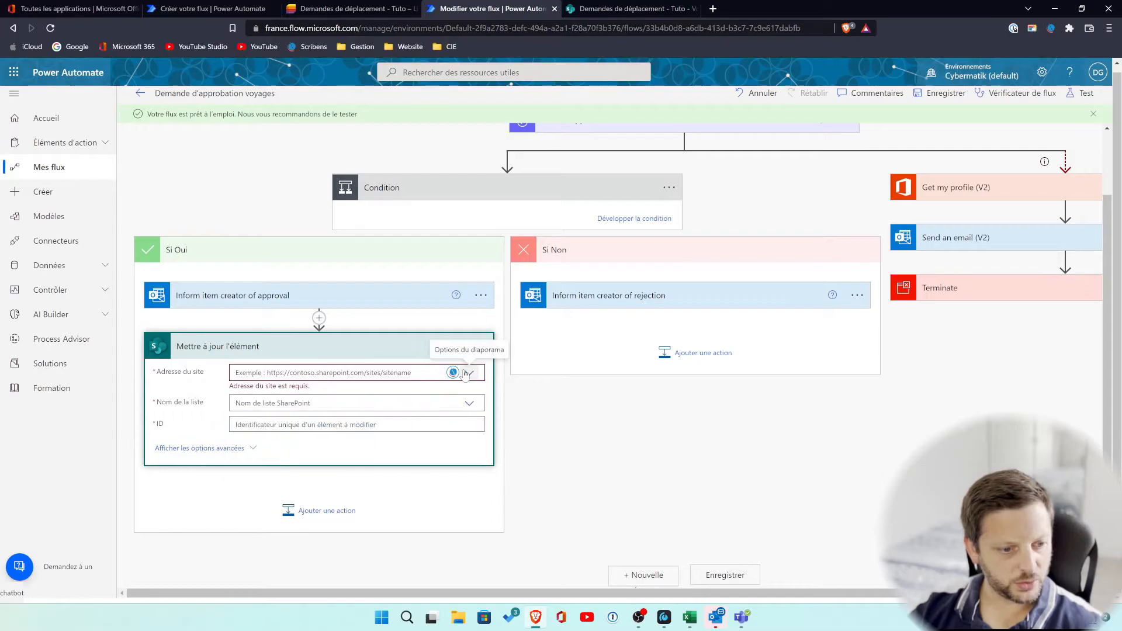
{"action": "left_click", "coordinate": [467, 373]}
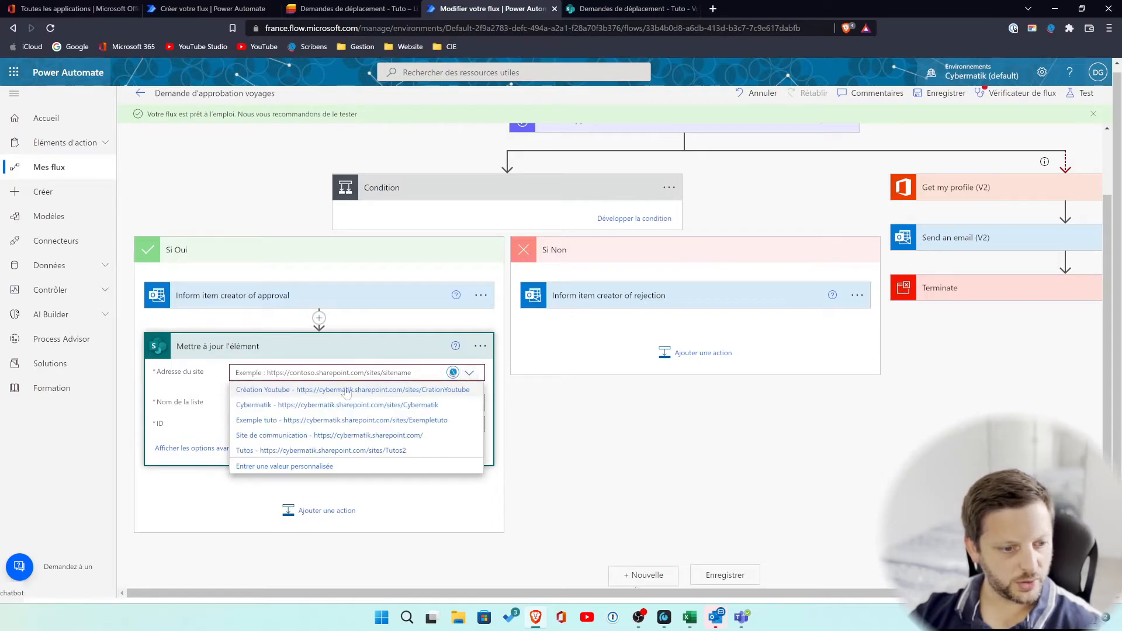
{"action": "left_click", "coordinate": [260, 451]}
{"action": "left_click", "coordinate": [469, 394]}
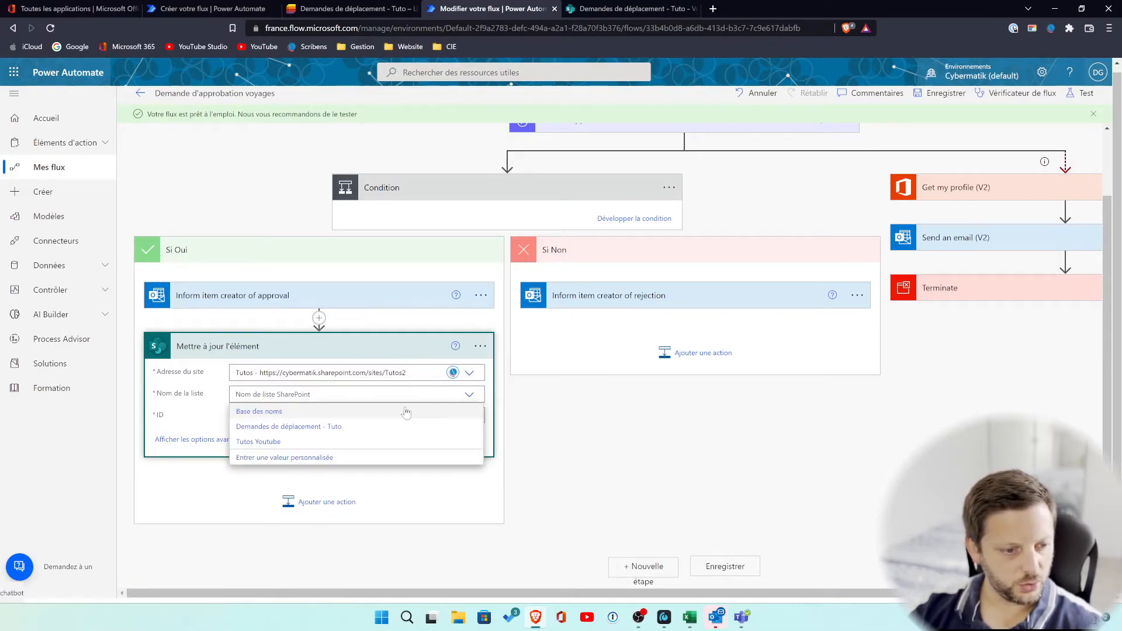
{"action": "left_click", "coordinate": [284, 427]}
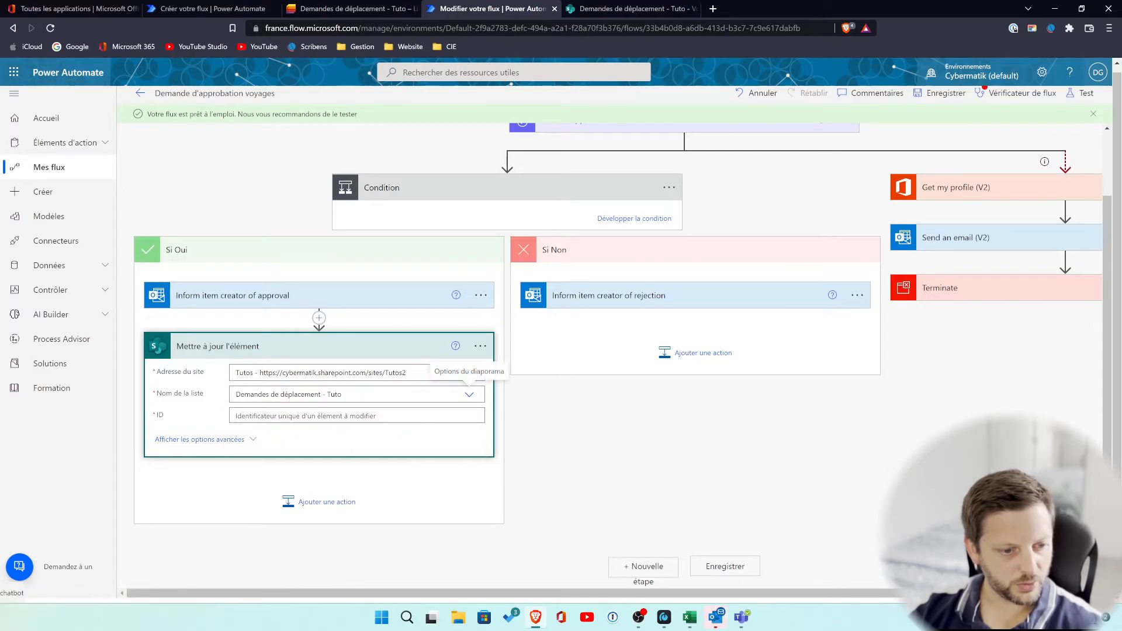
Step: Fill the update action's ID with the dynamic ID from "When a new item is created"
{"action": "scroll", "coordinate": [701, 491], "scroll_direction": "down", "scroll_amount": 2}
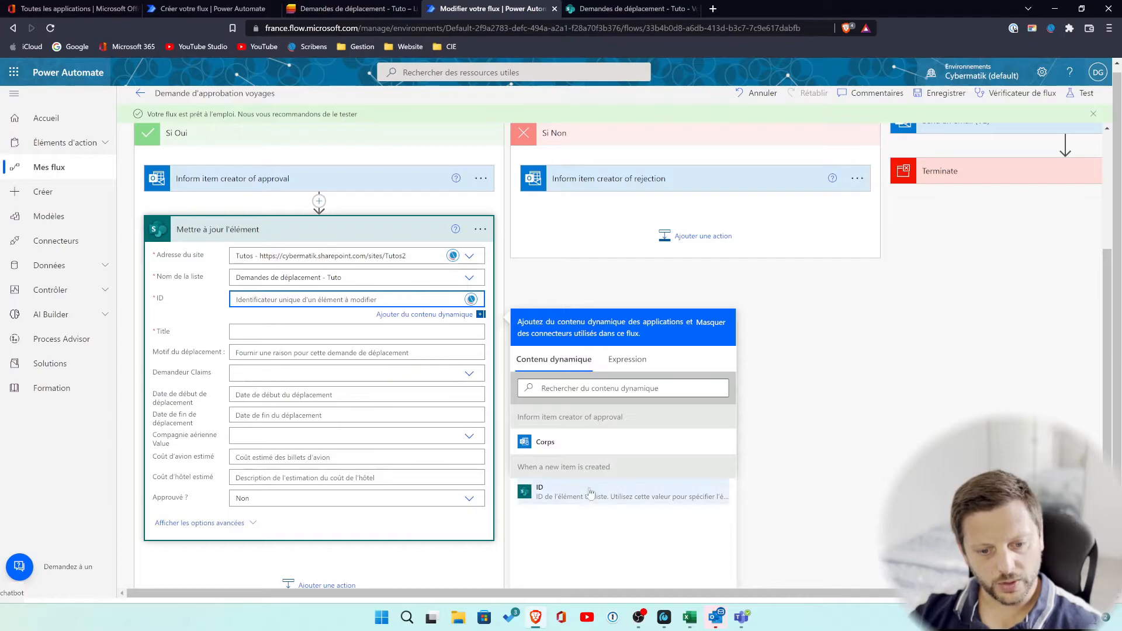
{"action": "left_click", "coordinate": [596, 489]}
{"action": "scroll", "coordinate": [596, 489], "scroll_direction": "down", "scroll_amount": 1}
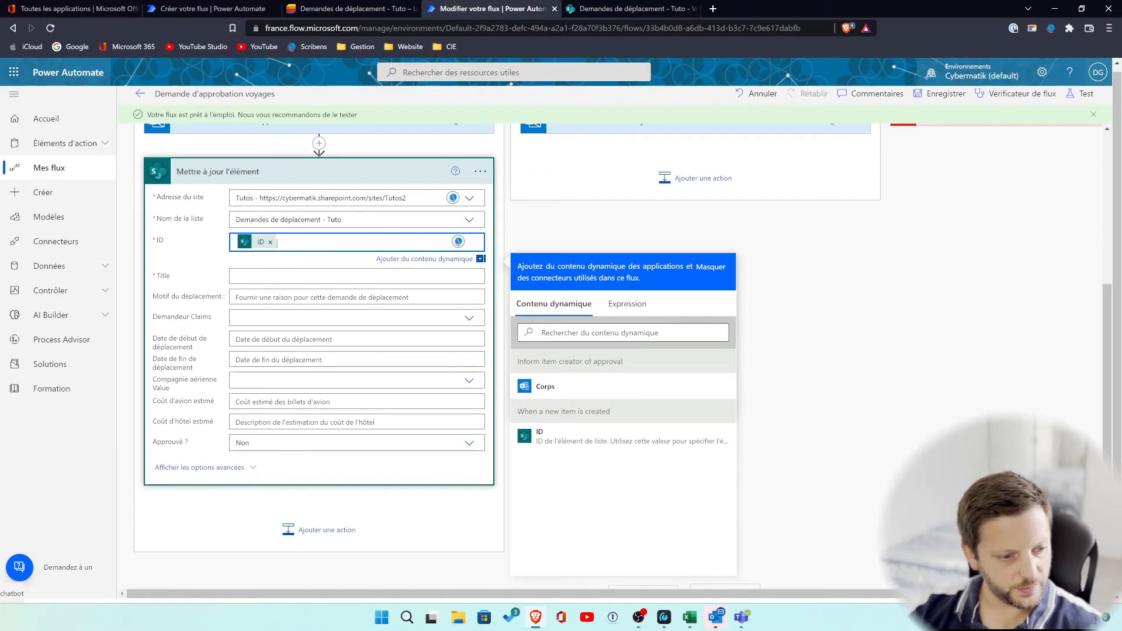
Step: Set "Approuvé ?" to Oui in the Si Oui branch's update action and collapse the action
{"action": "left_click", "coordinate": [420, 443]}
{"action": "scroll", "coordinate": [218, 332], "scroll_direction": "up", "scroll_amount": 2}
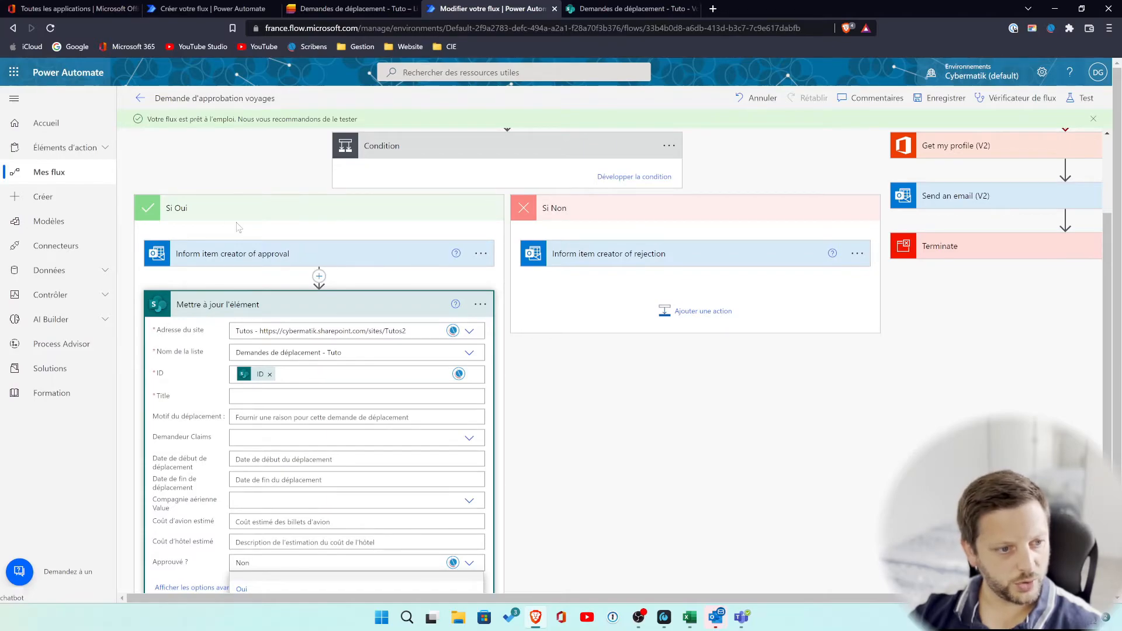
{"action": "scroll", "coordinate": [318, 351], "scroll_direction": "down", "scroll_amount": 2}
{"action": "left_click", "coordinate": [250, 446]}
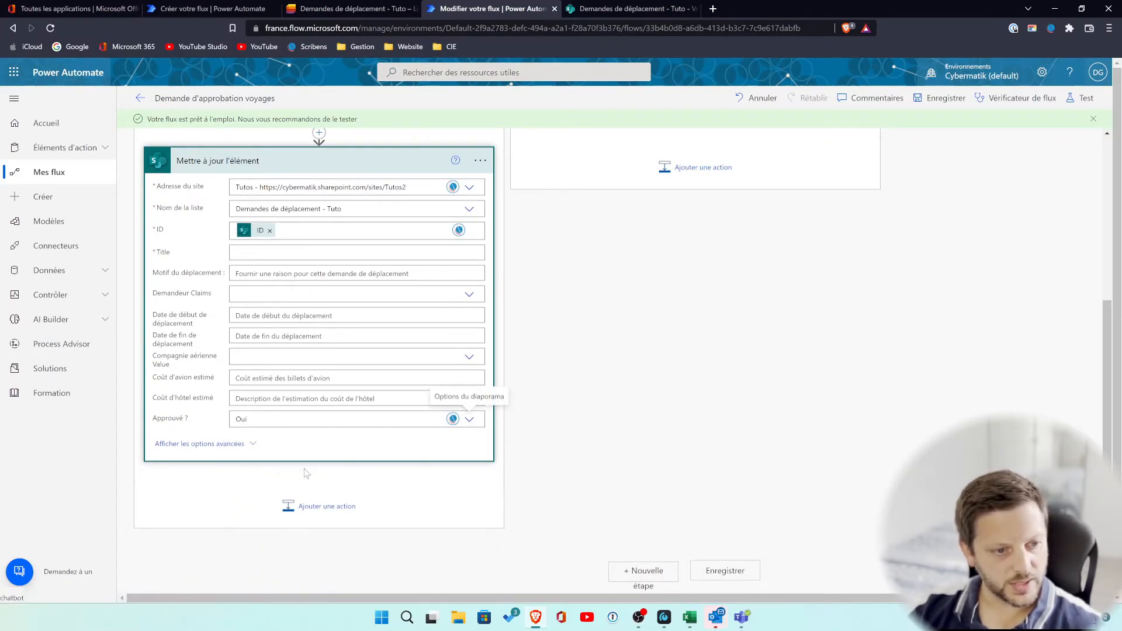
{"action": "scroll", "coordinate": [304, 474], "scroll_direction": "up", "scroll_amount": 2}
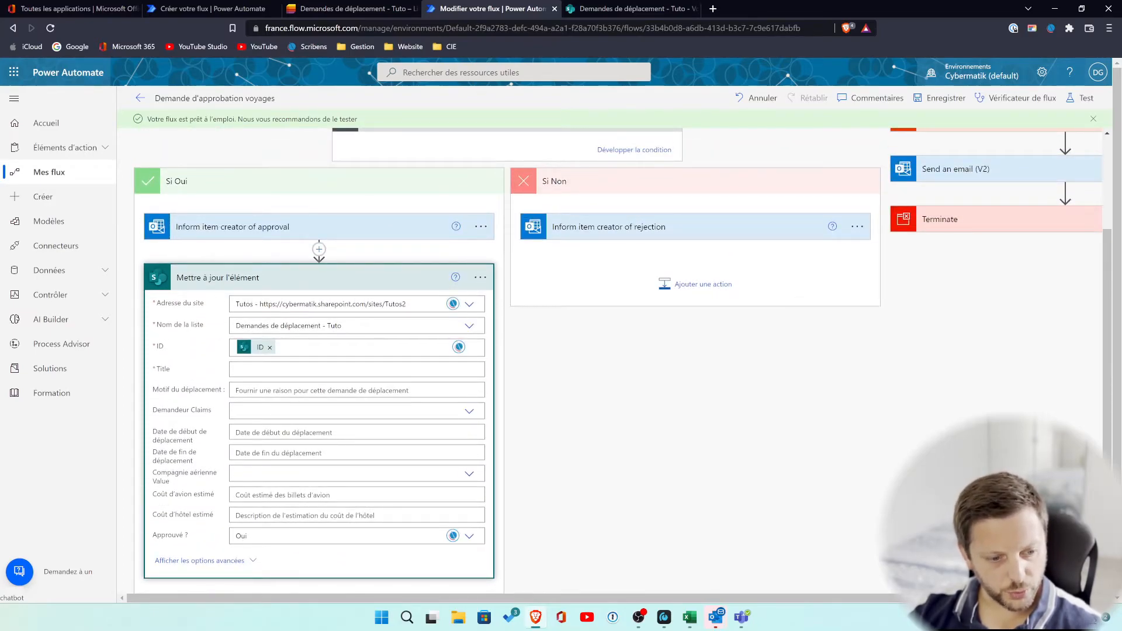
{"action": "scroll", "coordinate": [348, 467], "scroll_direction": "down", "scroll_amount": 1}
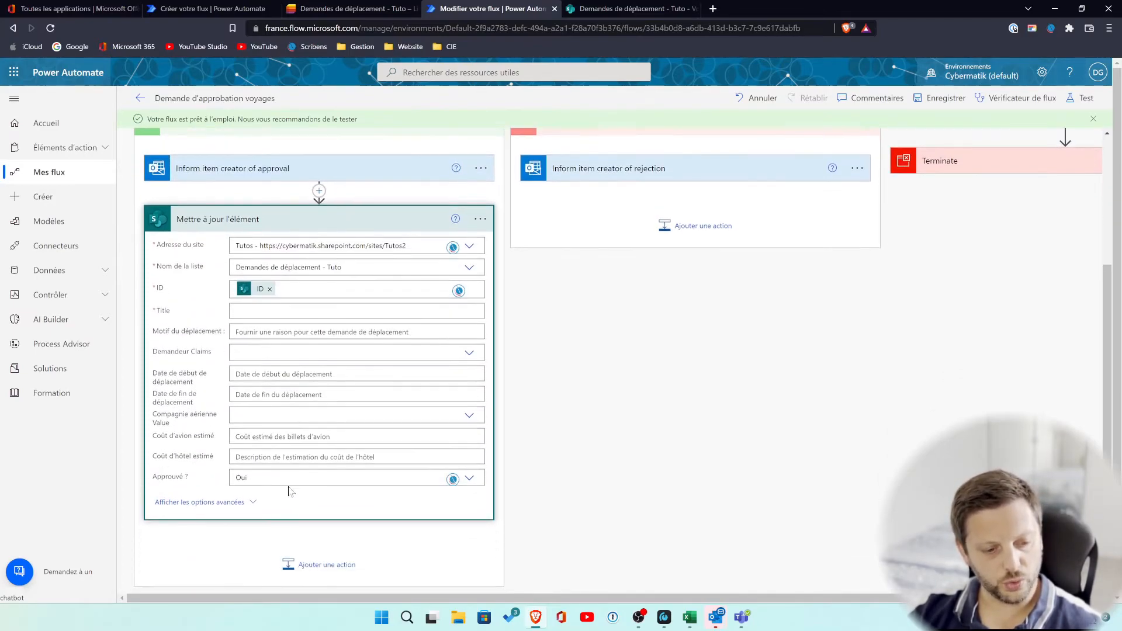
{"action": "scroll", "coordinate": [643, 316], "scroll_direction": "up", "scroll_amount": 2}
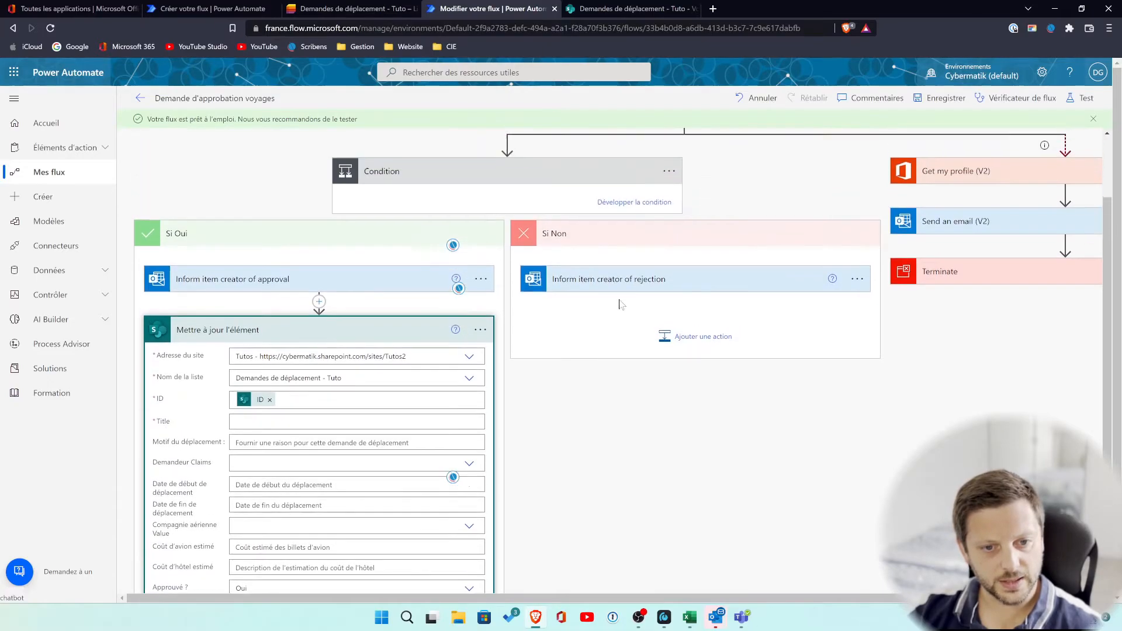
{"action": "left_click", "coordinate": [421, 334]}
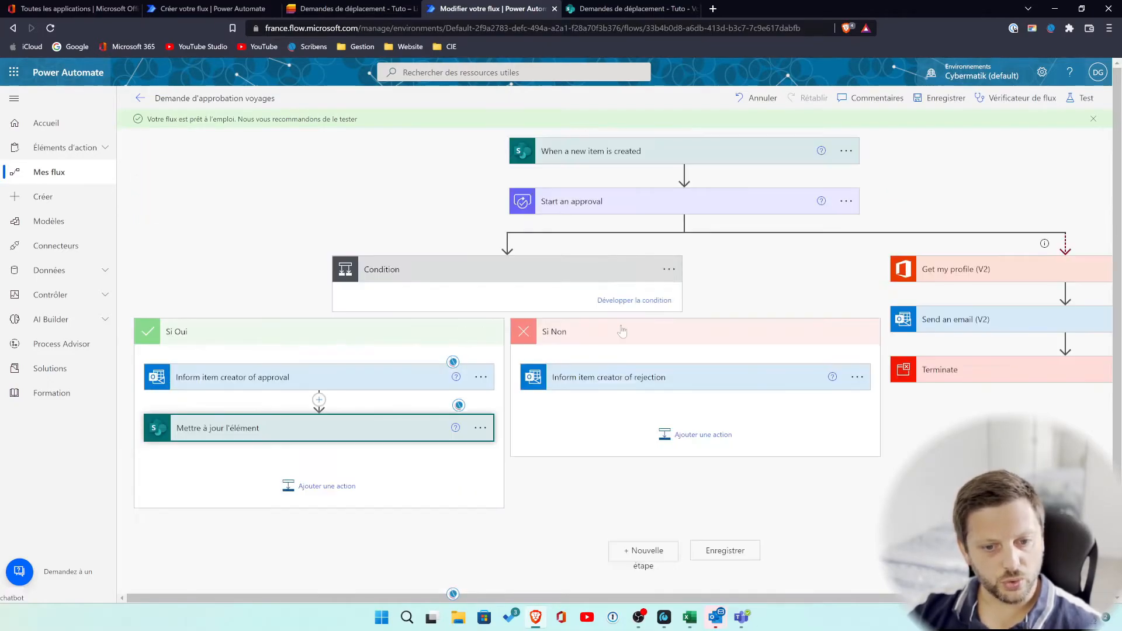
Step: Add the SharePoint "Mettre à jour l'élément" action after the rejection email in the Si Non branch
{"action": "left_click", "coordinate": [699, 438]}
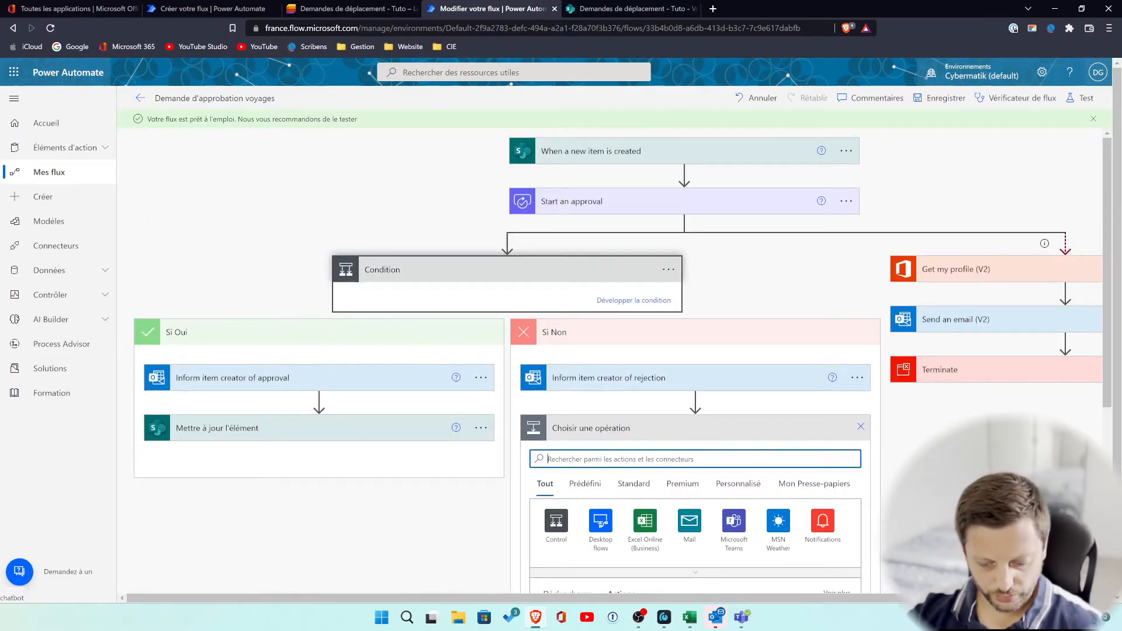
{"action": "type", "text": "mettre"}
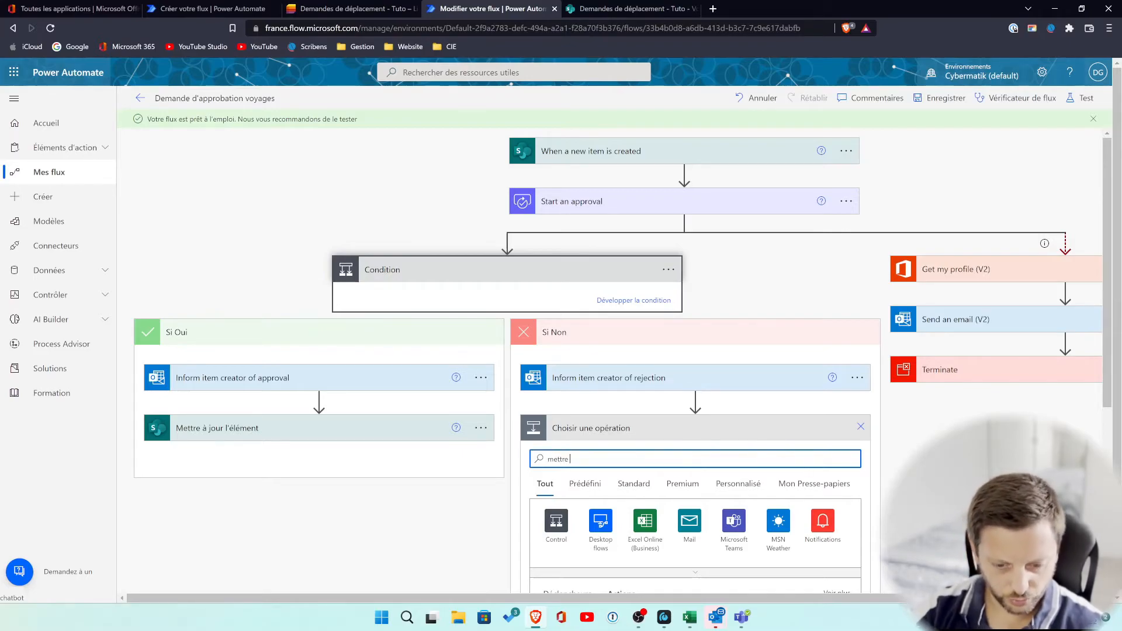
{"action": "type", "text": " à l'élé"}
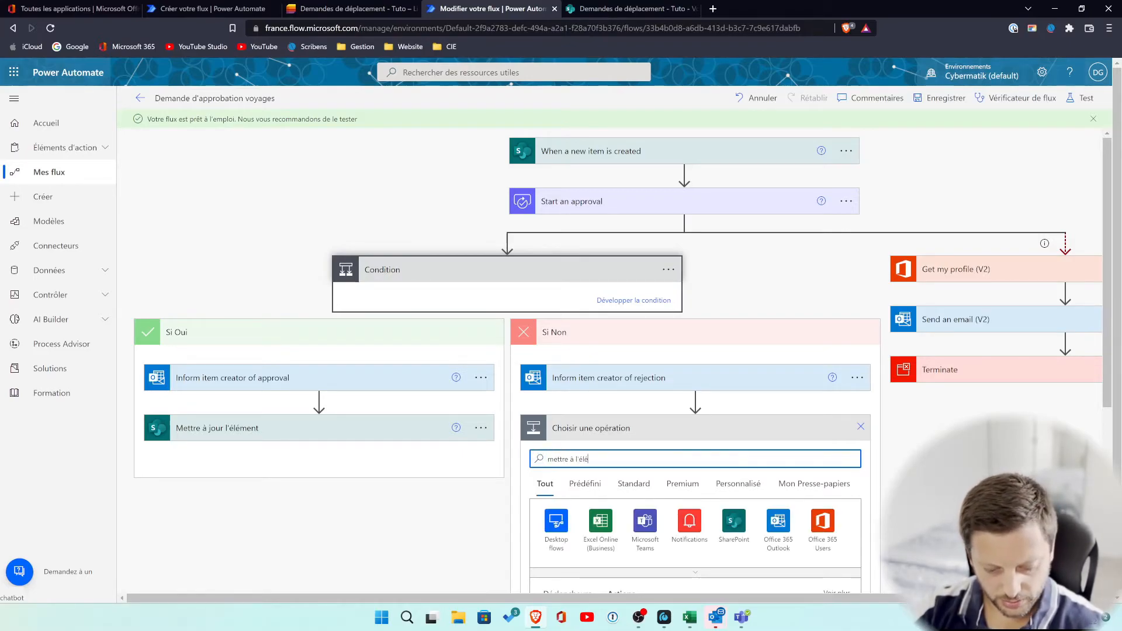
{"action": "type", "text": "ment"}
{"action": "scroll", "coordinate": [602, 438], "scroll_direction": "down", "scroll_amount": 3}
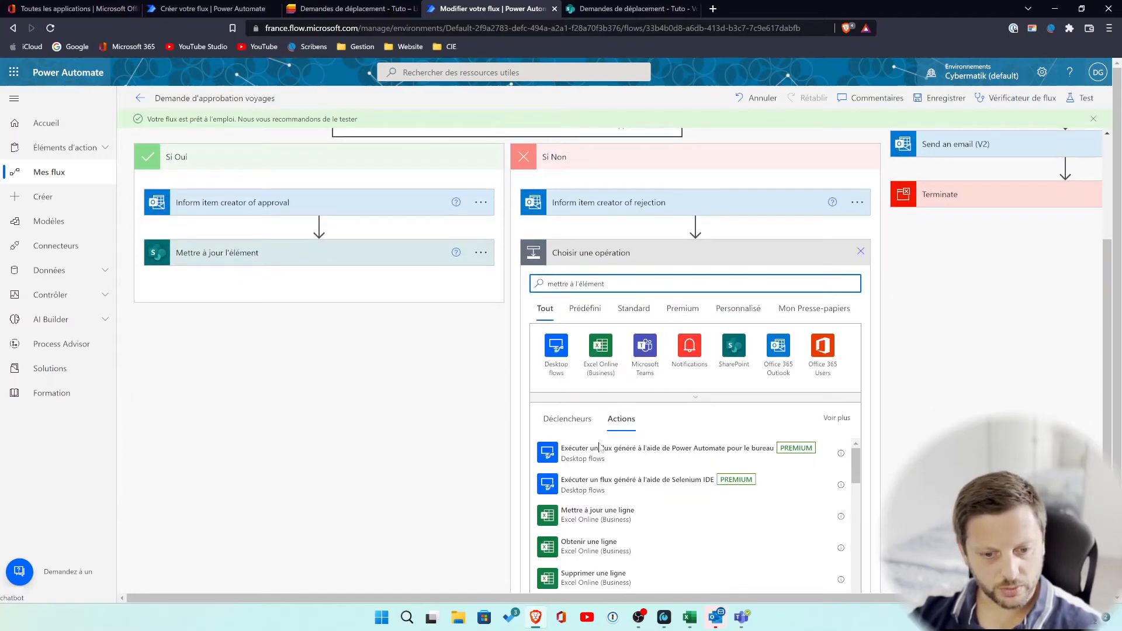
{"action": "key", "text": "BackSpace"}
{"action": "key", "text": "BackSpace"}
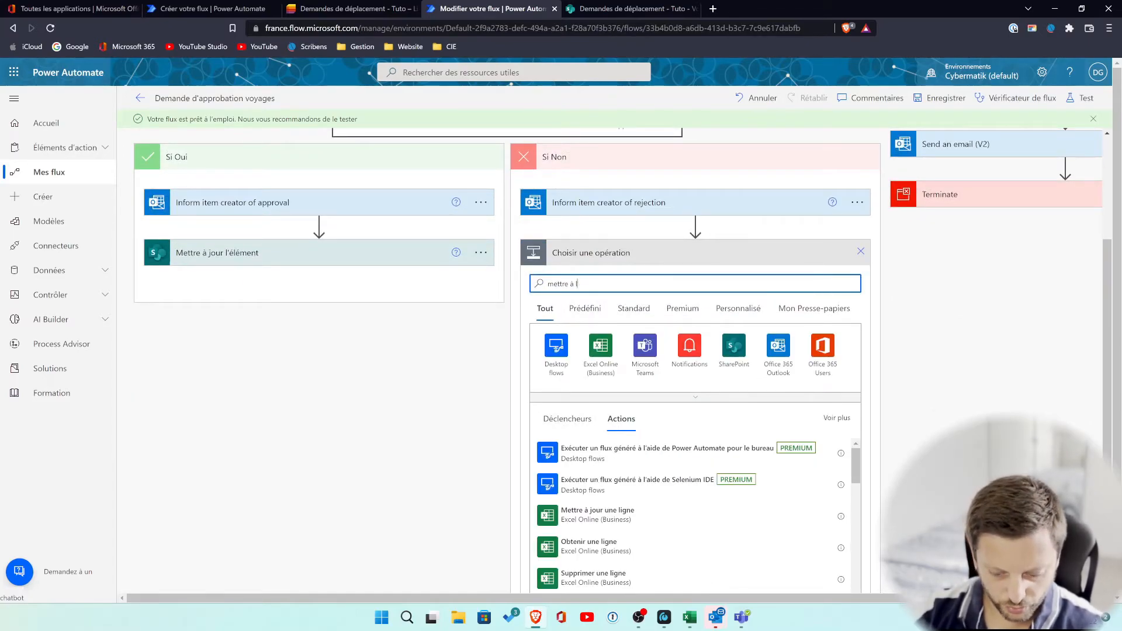
{"action": "left_click_drag", "start_coordinate": [602, 155], "coordinate": [496, 162]}
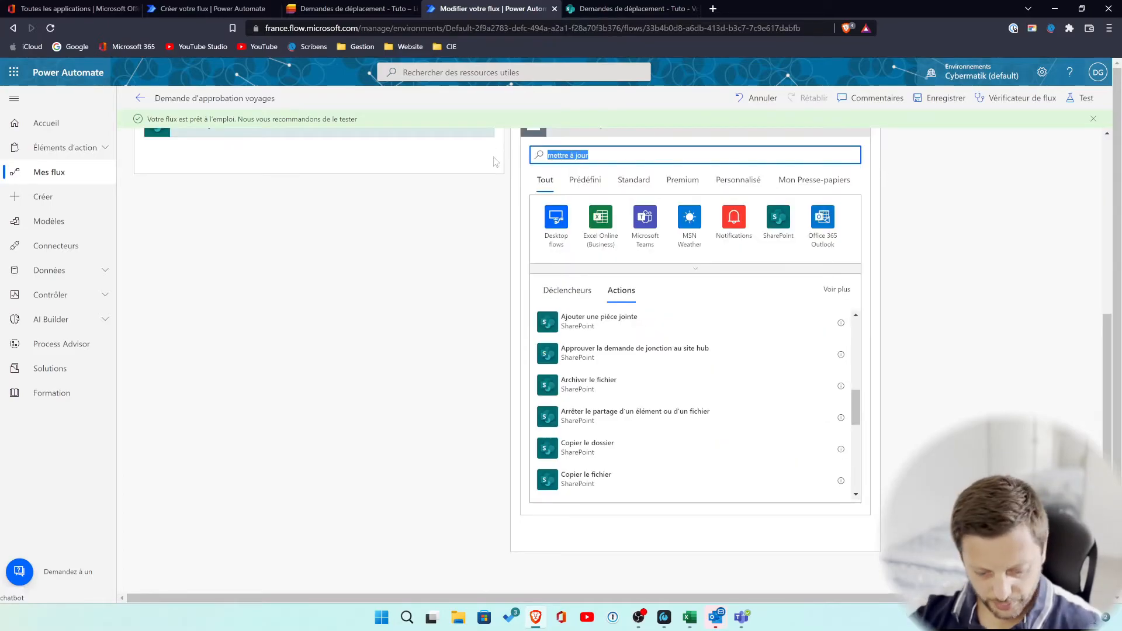
{"action": "type", "text": "élém"}
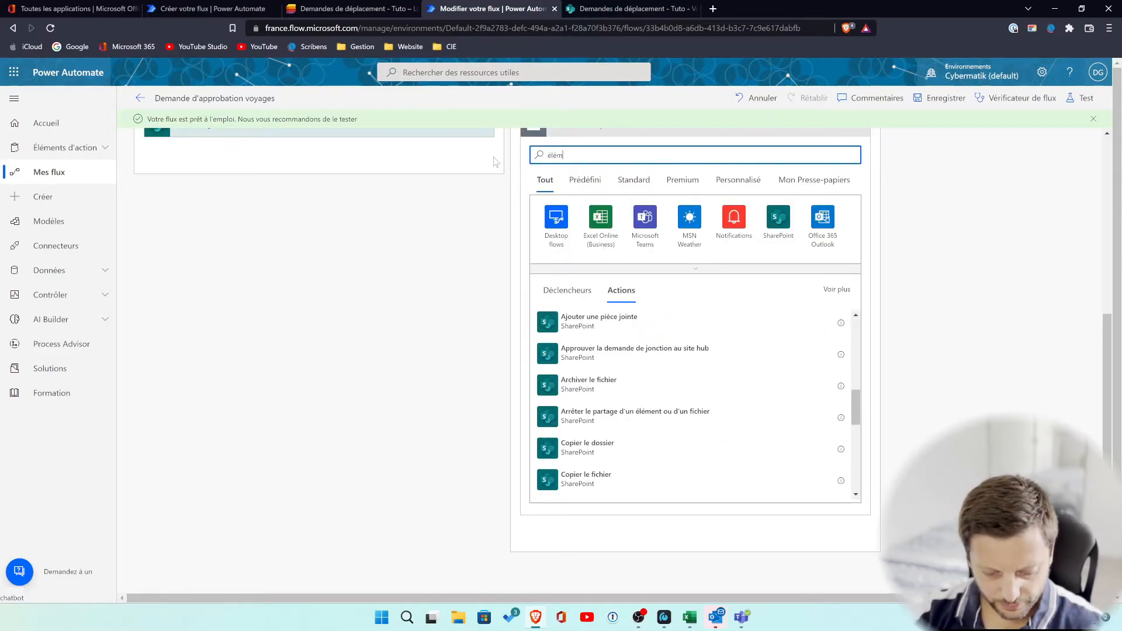
{"action": "scroll", "coordinate": [671, 411], "scroll_direction": "down", "scroll_amount": 6}
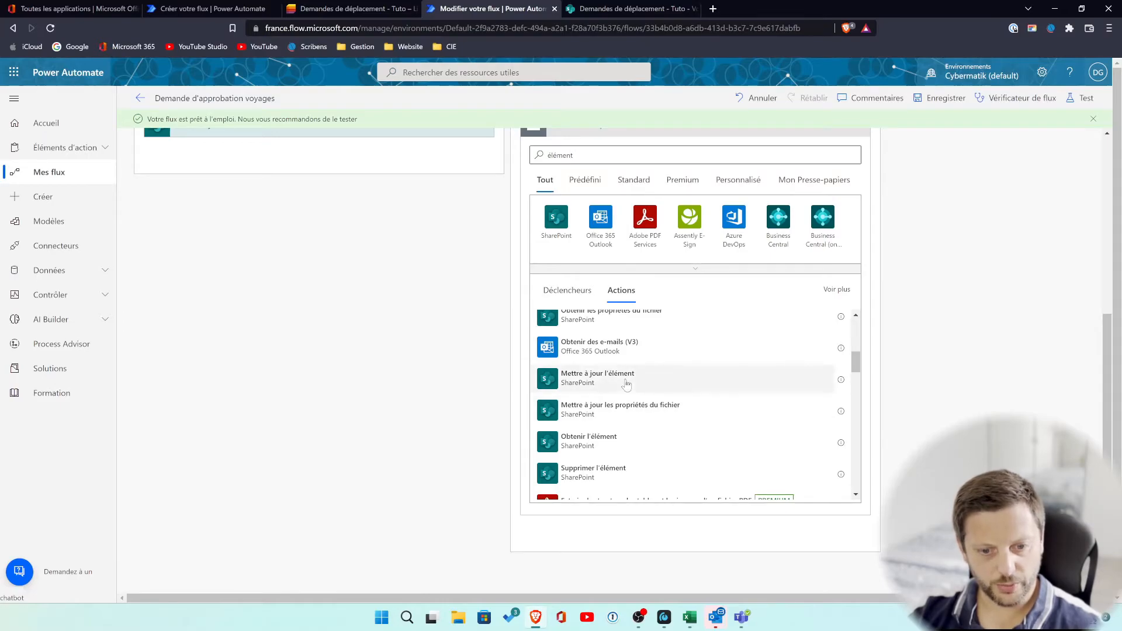
{"action": "left_click", "coordinate": [631, 389]}
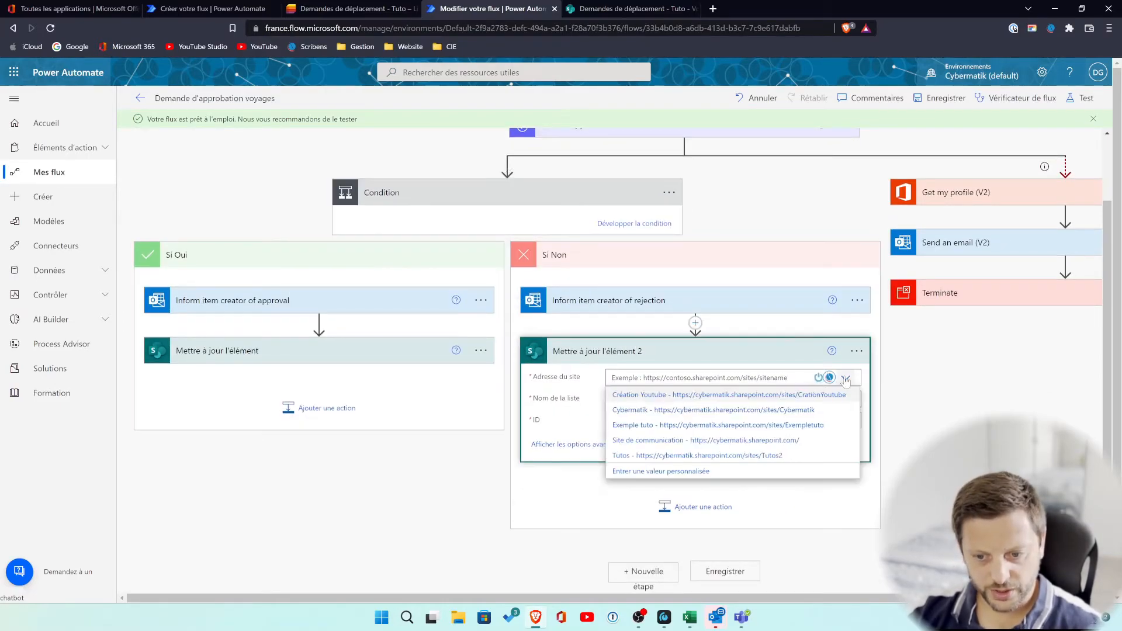
Step: Point the Si Non update action to the Tutos site (sites/Tutos2), list "Demandes de déplacement - Tuto" and the new item's dynamic ID
{"action": "left_click", "coordinate": [663, 435]}
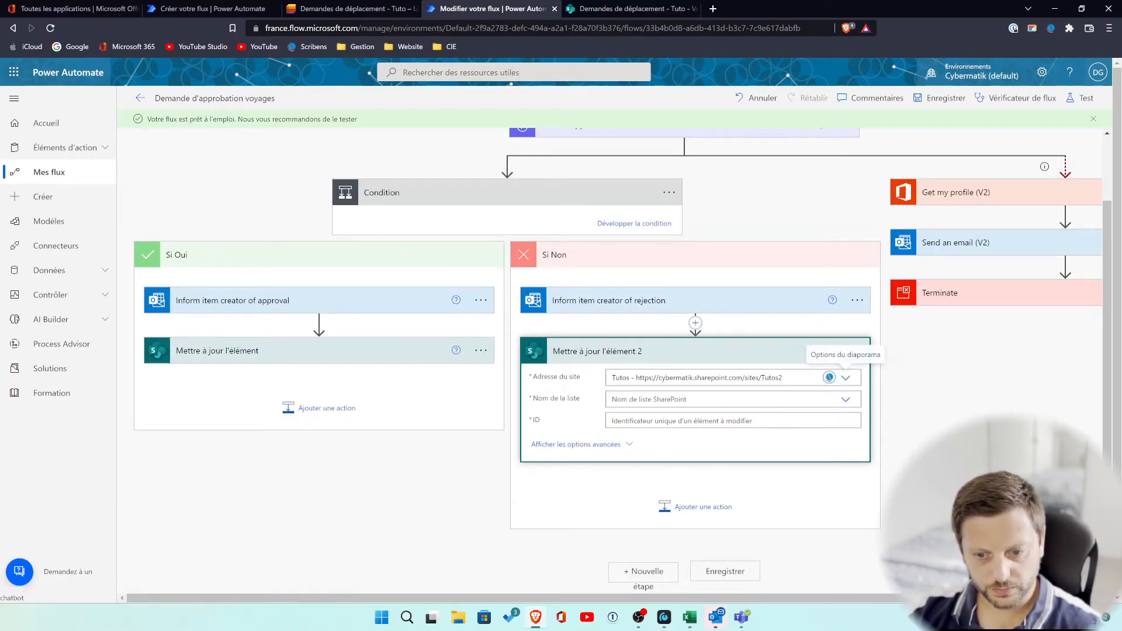
{"action": "left_click", "coordinate": [846, 399]}
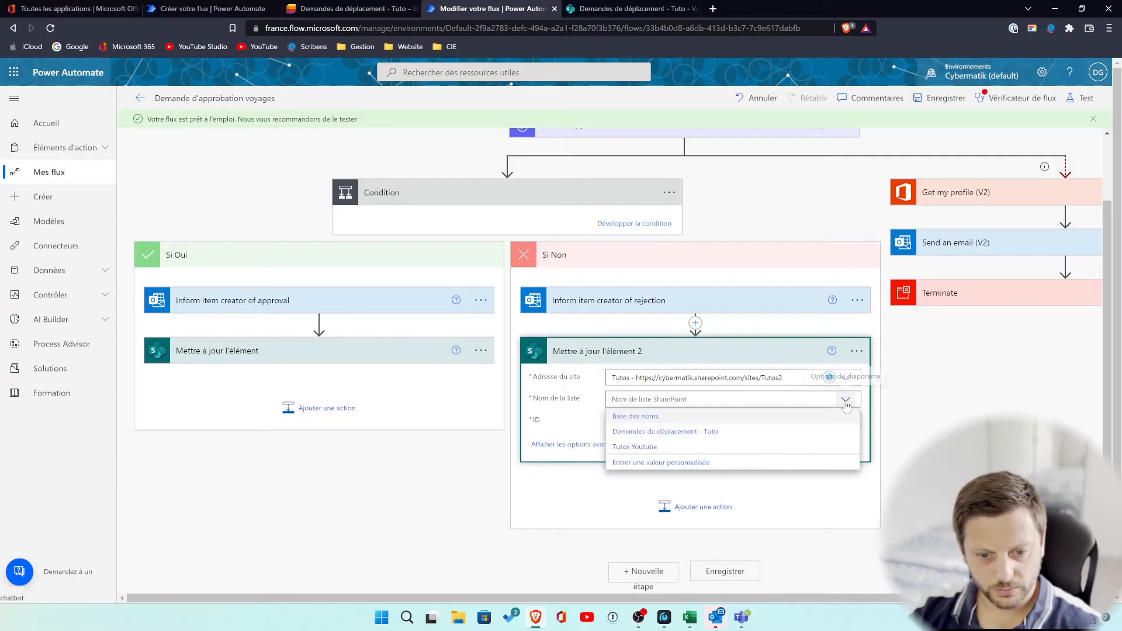
{"action": "left_click", "coordinate": [690, 433]}
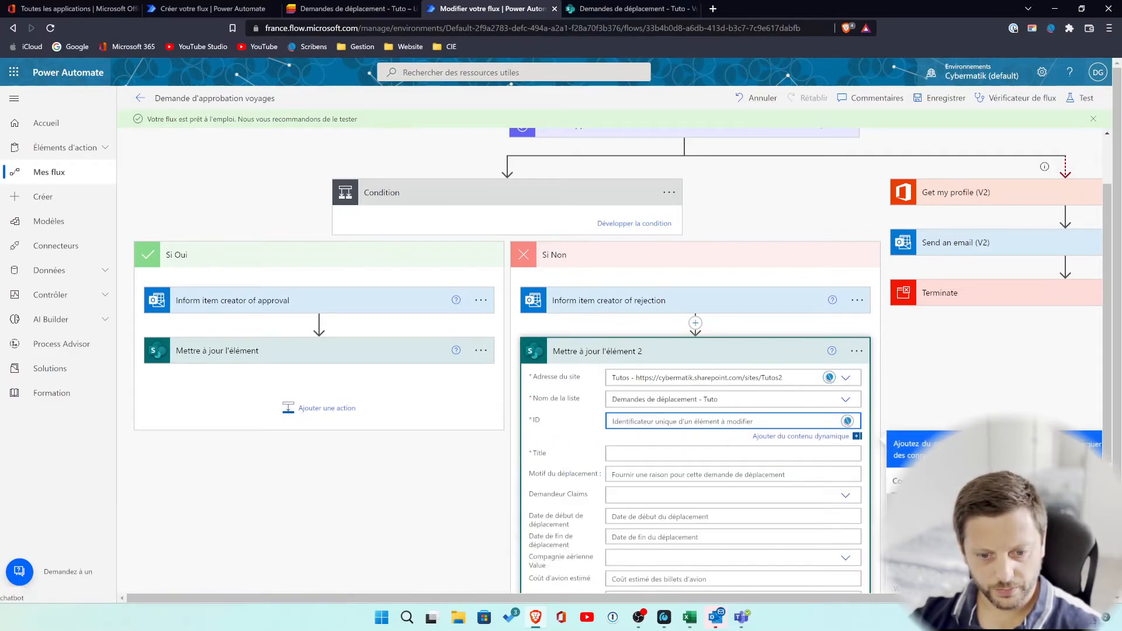
{"action": "scroll", "coordinate": [936, 497], "scroll_direction": "down", "scroll_amount": 2}
{"action": "left_click", "coordinate": [935, 497]}
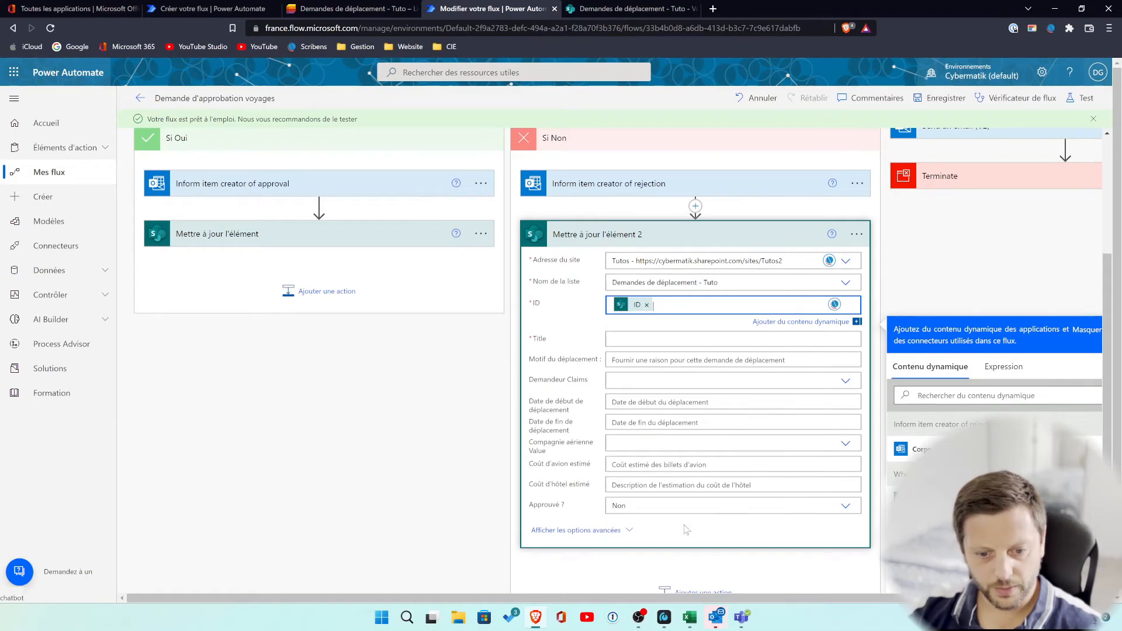
Step: Set "Approuvé ?" to Non in the Si Non update action and try to save the flow
{"action": "left_click", "coordinate": [690, 505]}
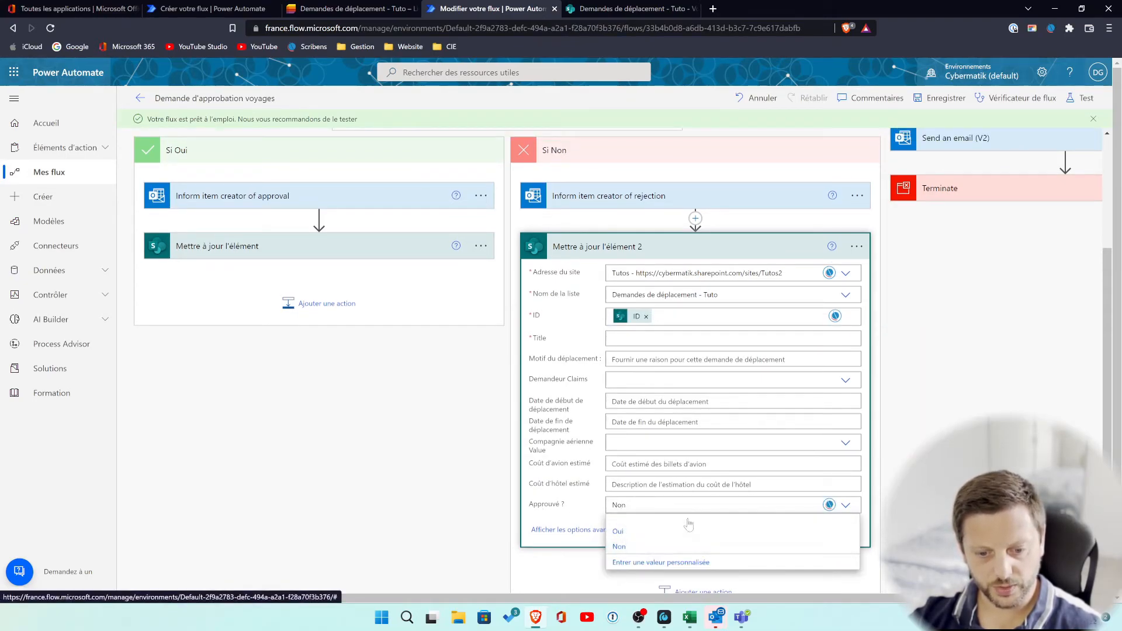
{"action": "left_click", "coordinate": [619, 547]}
{"action": "left_click", "coordinate": [586, 246]}
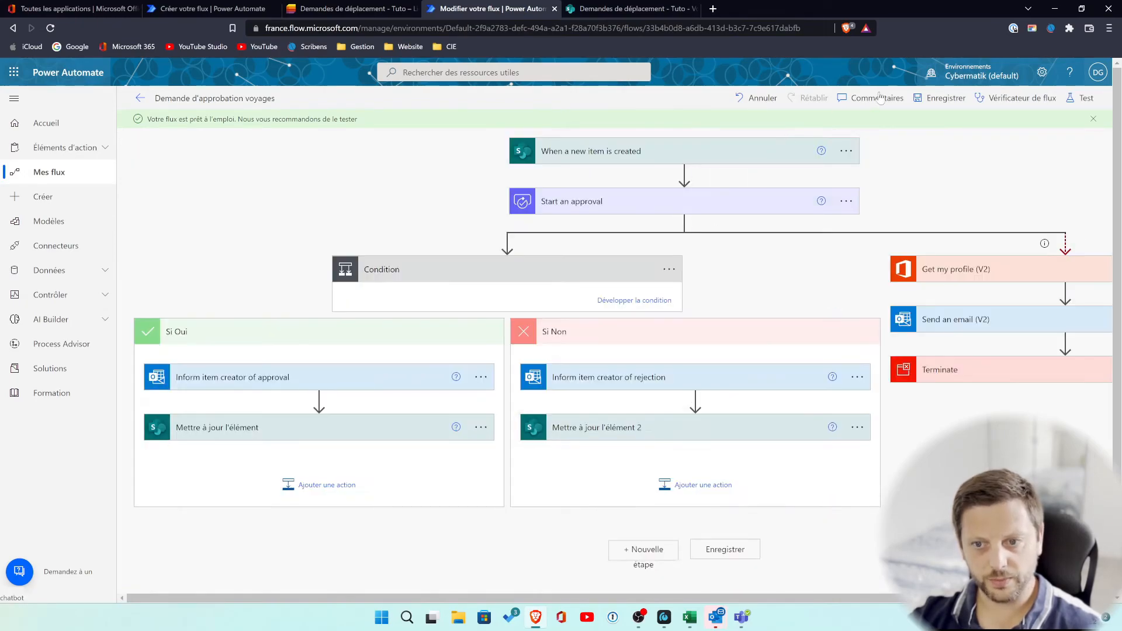
{"action": "left_click", "coordinate": [940, 100]}
{"action": "left_click", "coordinate": [972, 185]}
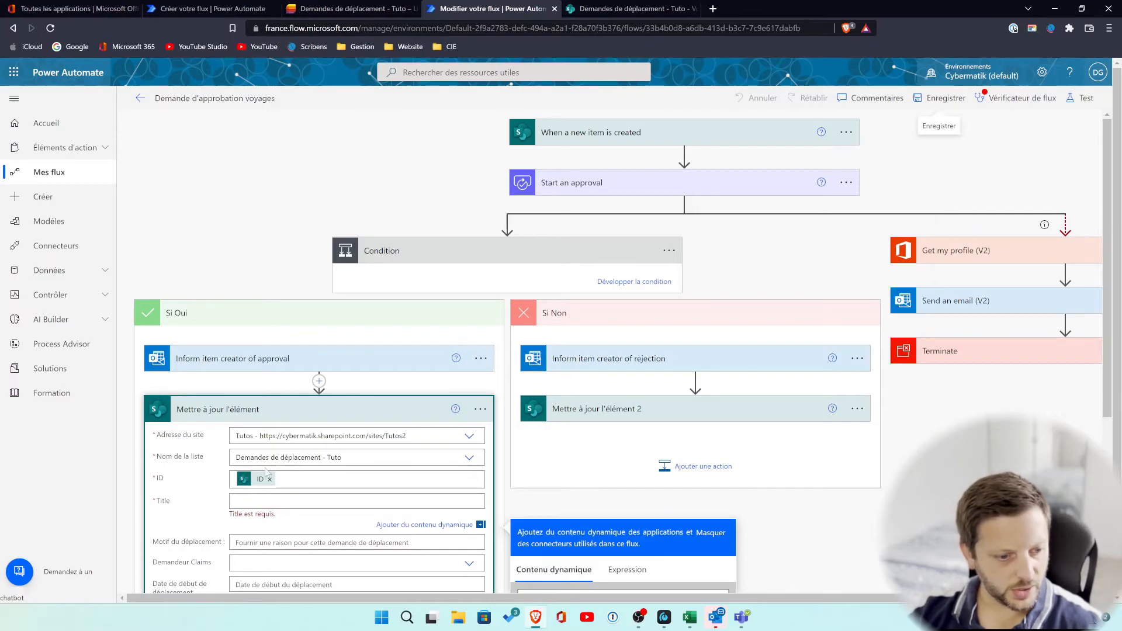
Step: Fill the Si Oui update action's required Title with the dynamic Title from "When a new item is created"
{"action": "scroll", "coordinate": [584, 490], "scroll_direction": "down", "scroll_amount": 5}
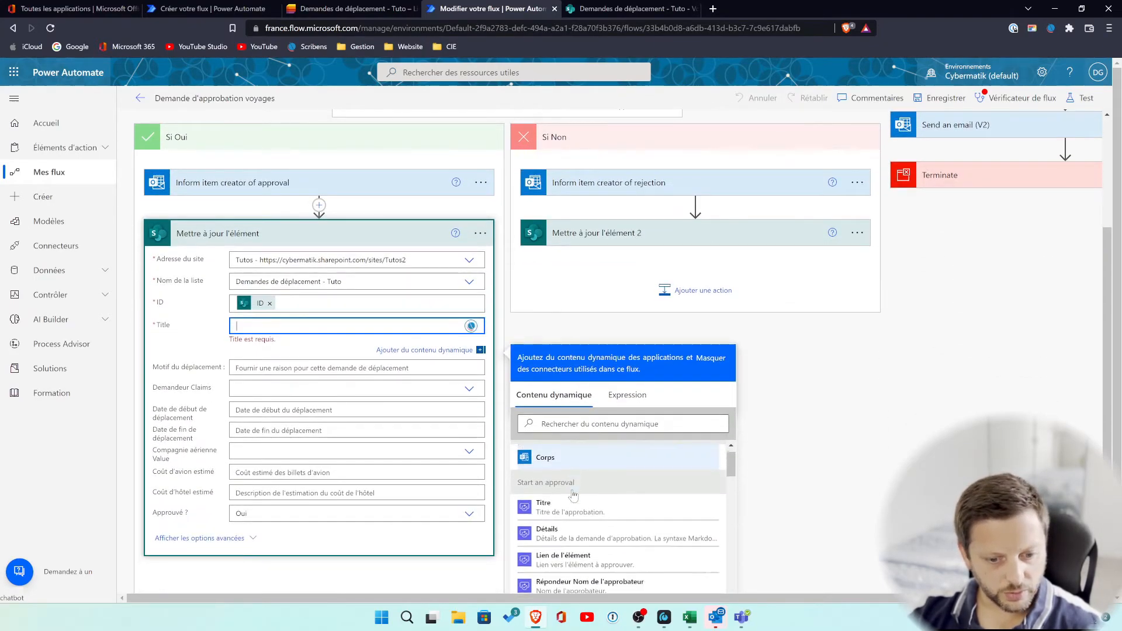
{"action": "scroll", "coordinate": [785, 490], "scroll_direction": "down", "scroll_amount": 2}
{"action": "scroll", "coordinate": [615, 459], "scroll_direction": "down", "scroll_amount": 9}
{"action": "scroll", "coordinate": [615, 459], "scroll_direction": "up", "scroll_amount": 11}
{"action": "scroll", "coordinate": [615, 458], "scroll_direction": "down", "scroll_amount": 10}
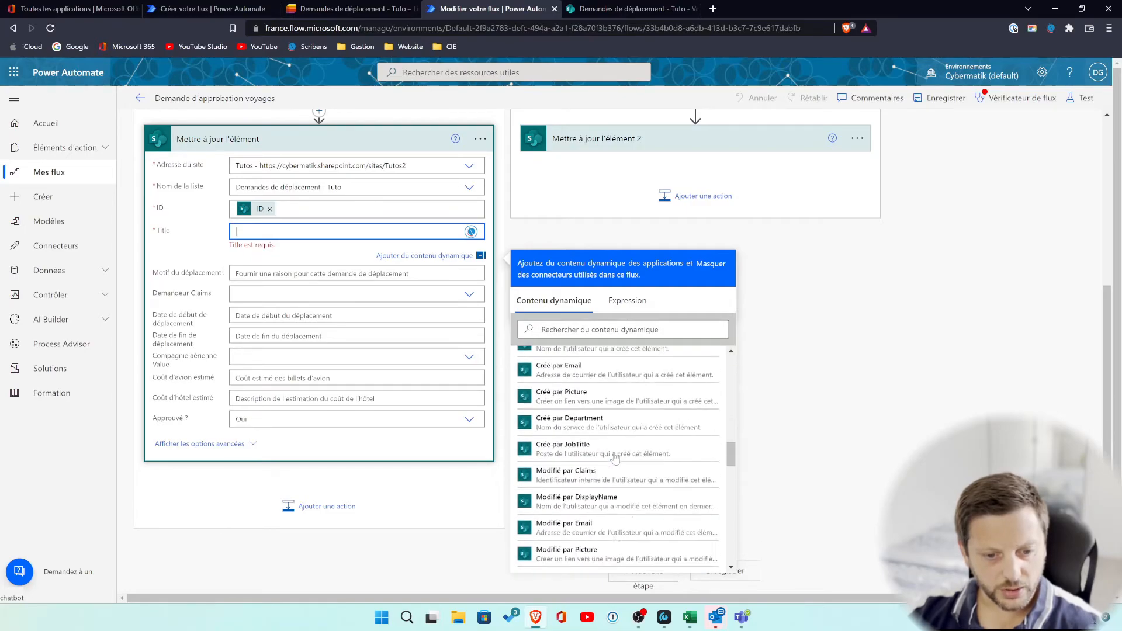
{"action": "scroll", "coordinate": [615, 458], "scroll_direction": "down", "scroll_amount": 1}
{"action": "scroll", "coordinate": [615, 457], "scroll_direction": "up", "scroll_amount": 4}
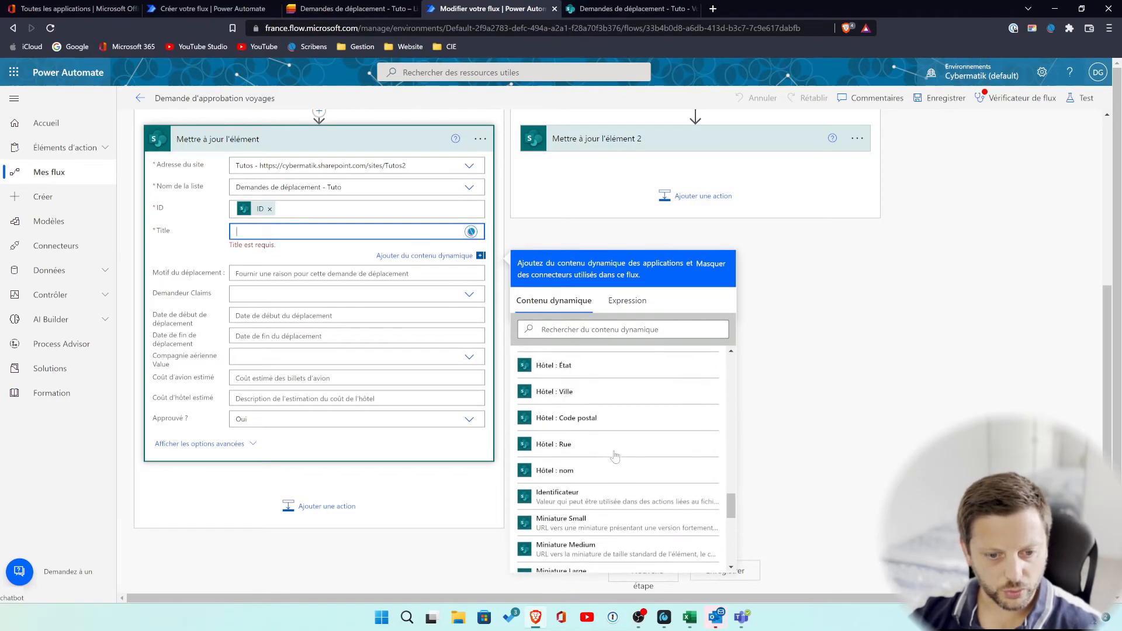
{"action": "scroll", "coordinate": [615, 457], "scroll_direction": "down", "scroll_amount": 3}
{"action": "scroll", "coordinate": [615, 457], "scroll_direction": "up", "scroll_amount": 4}
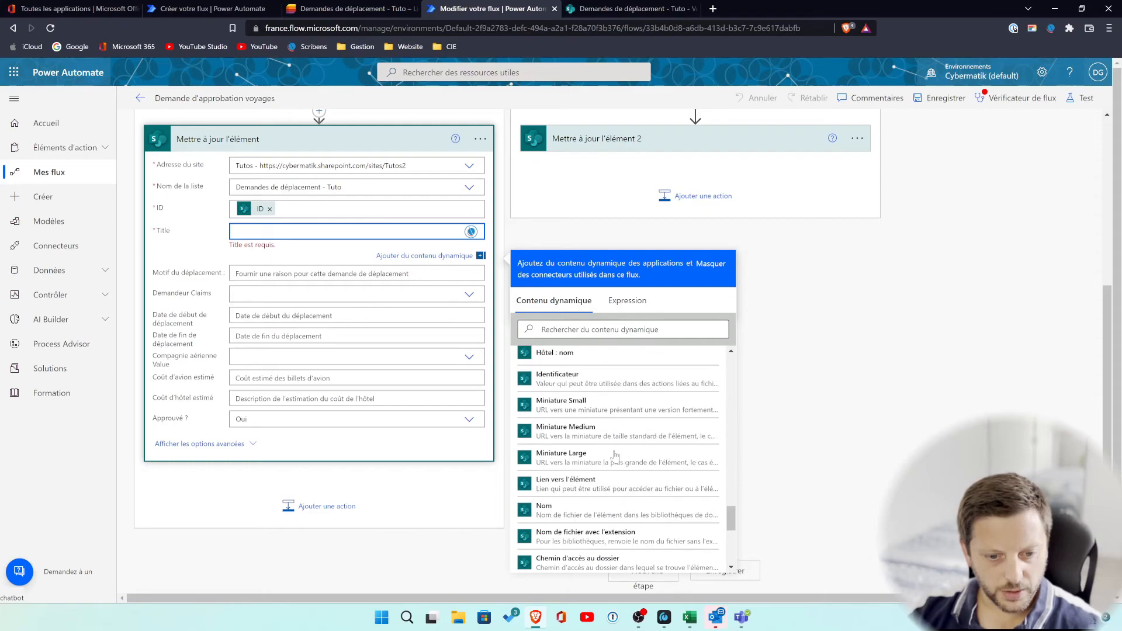
{"action": "scroll", "coordinate": [615, 456], "scroll_direction": "down", "scroll_amount": 2}
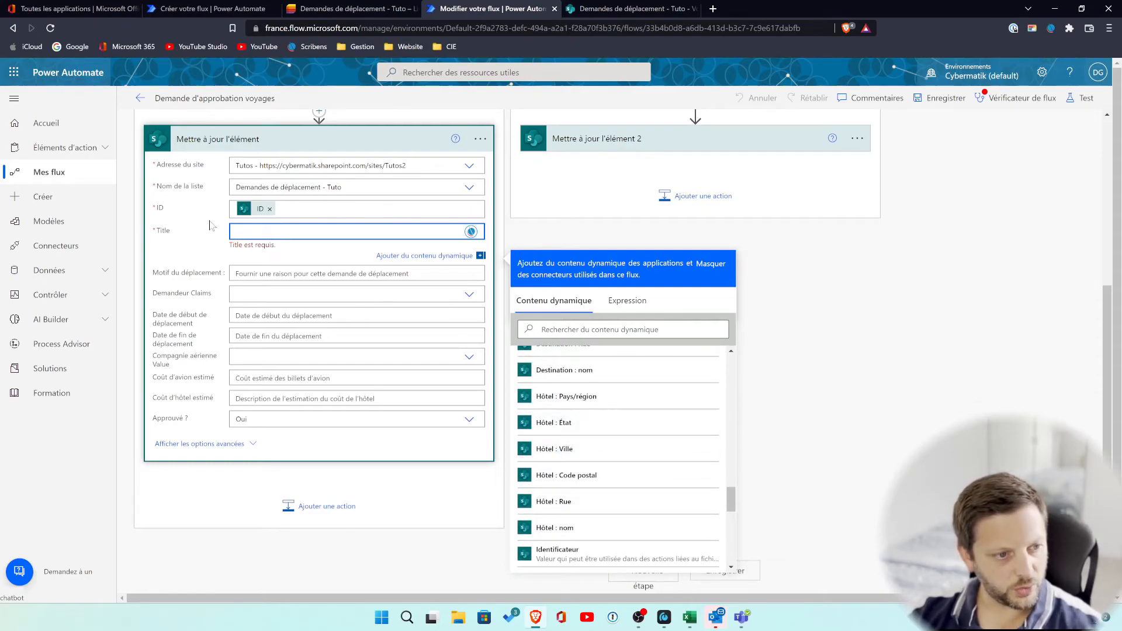
{"action": "scroll", "coordinate": [600, 525], "scroll_direction": "down", "scroll_amount": 5}
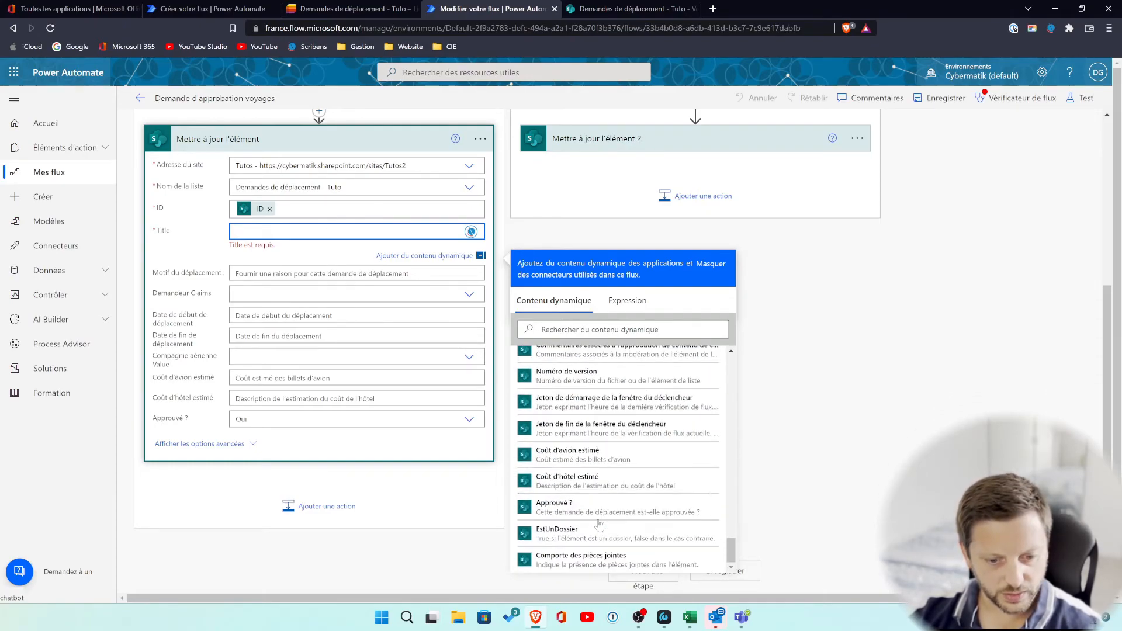
{"action": "scroll", "coordinate": [600, 524], "scroll_direction": "up", "scroll_amount": 5}
{"action": "left_click", "coordinate": [602, 330]}
{"action": "type", "text": "tit"}
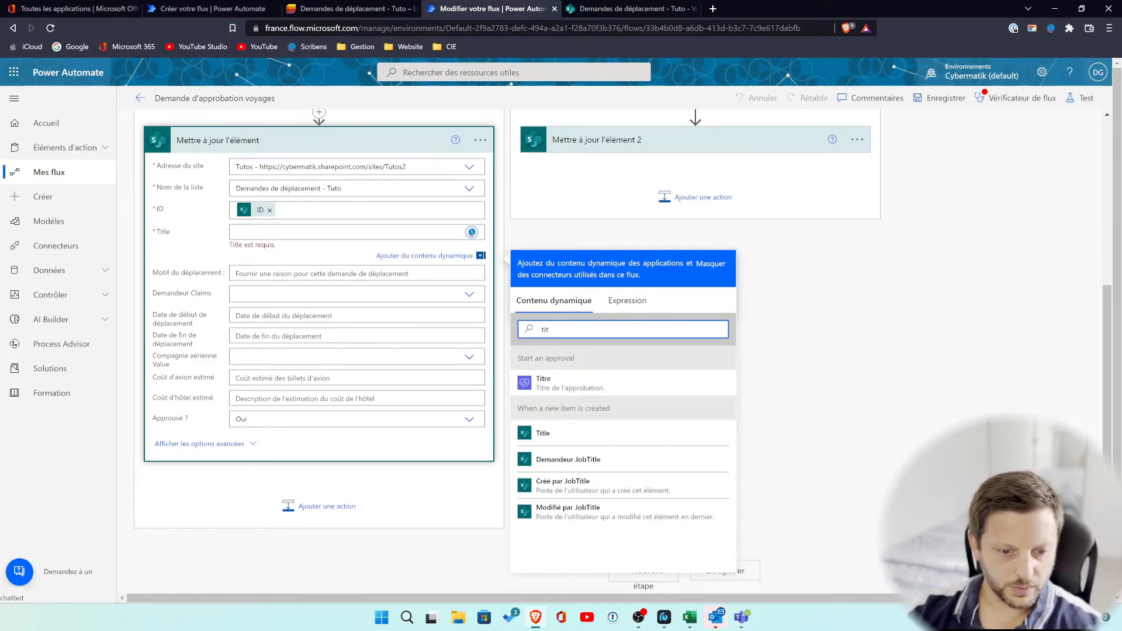
{"action": "left_click", "coordinate": [544, 433]}
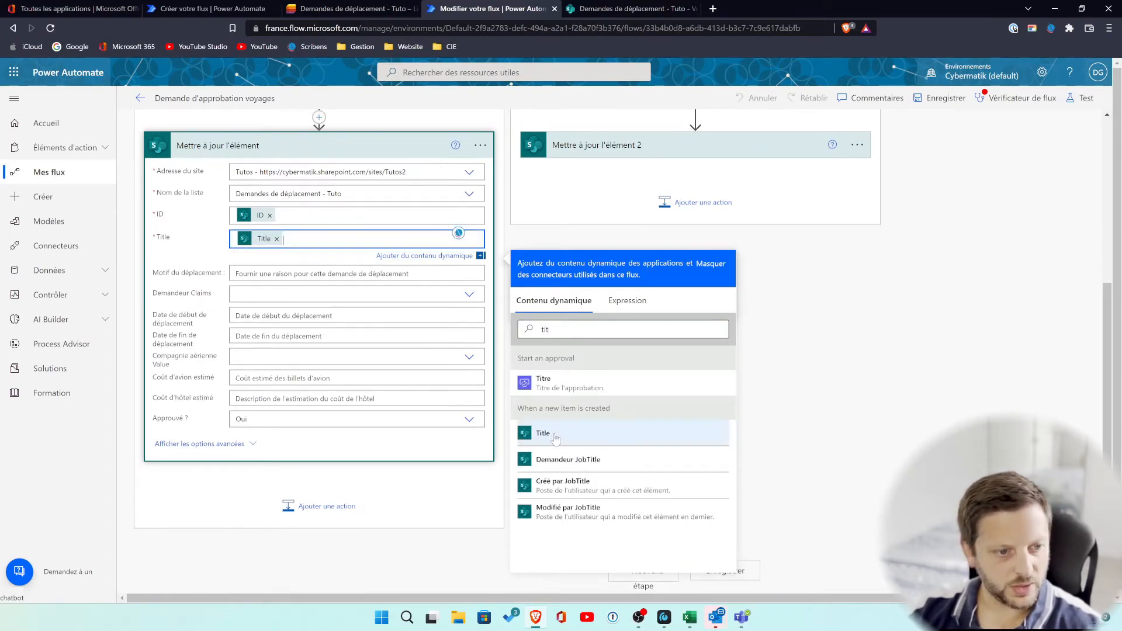
Step: Expand the Si Non update action and fill its Title with the dynamic Title from "When a new item is created"
{"action": "left_click", "coordinate": [610, 151]}
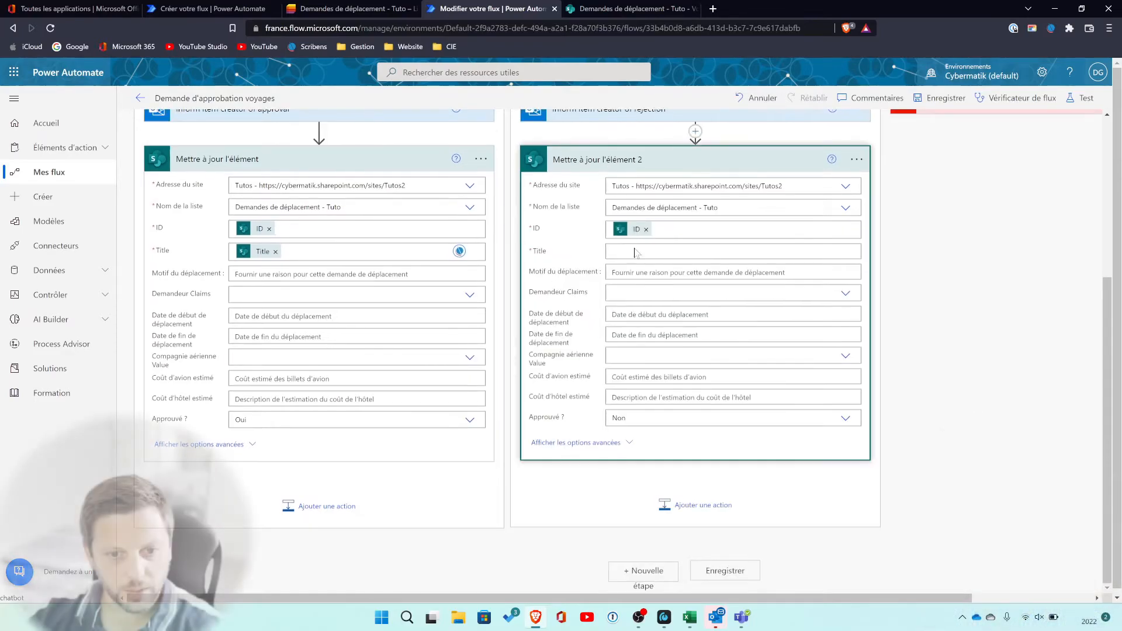
{"action": "left_click", "coordinate": [725, 251]}
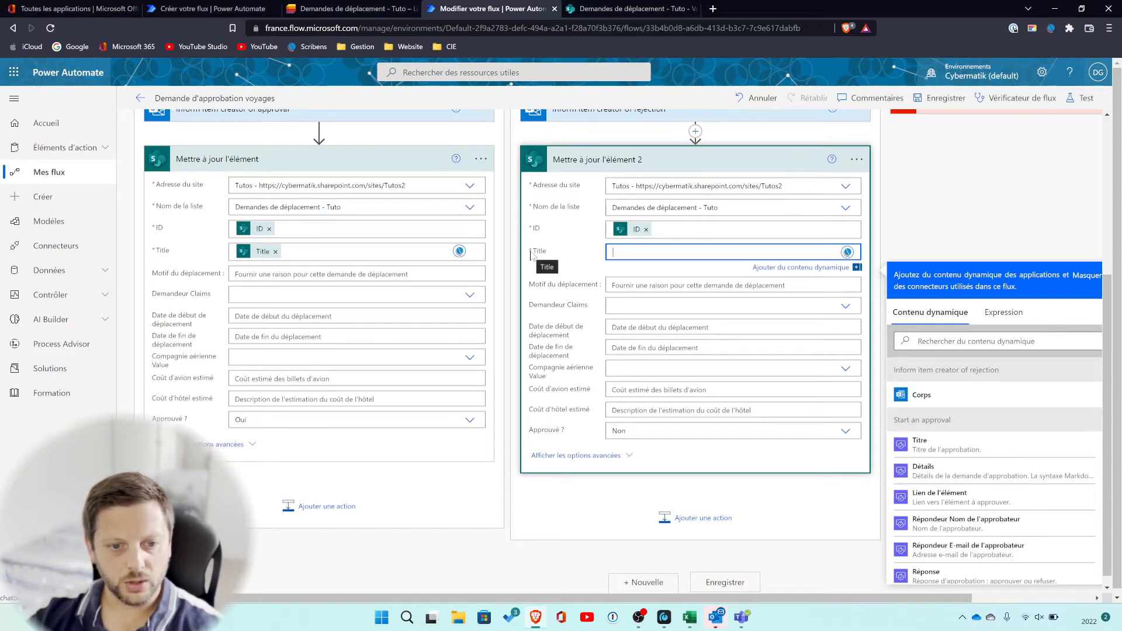
{"action": "scroll", "coordinate": [1012, 472], "scroll_direction": "down", "scroll_amount": 2}
{"action": "scroll", "coordinate": [1012, 474], "scroll_direction": "up", "scroll_amount": 2}
{"action": "left_click", "coordinate": [976, 342]}
{"action": "type", "text": "title"}
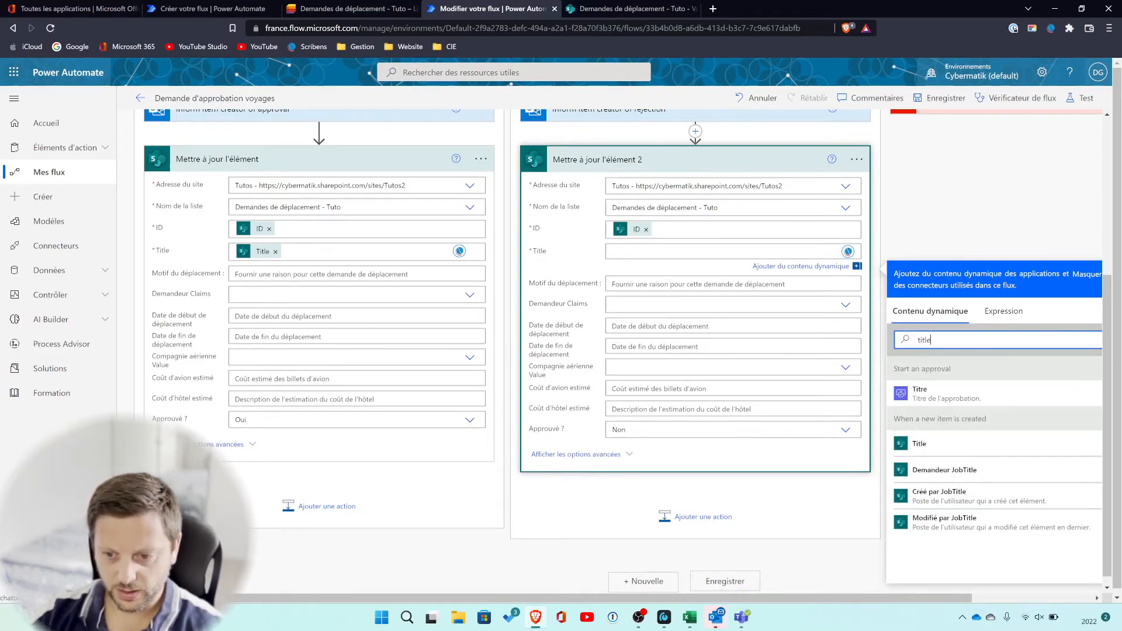
{"action": "left_click", "coordinate": [920, 443]}
Step: Save the flow and open its test options
{"action": "left_click", "coordinate": [848, 136]}
{"action": "left_click", "coordinate": [940, 98]}
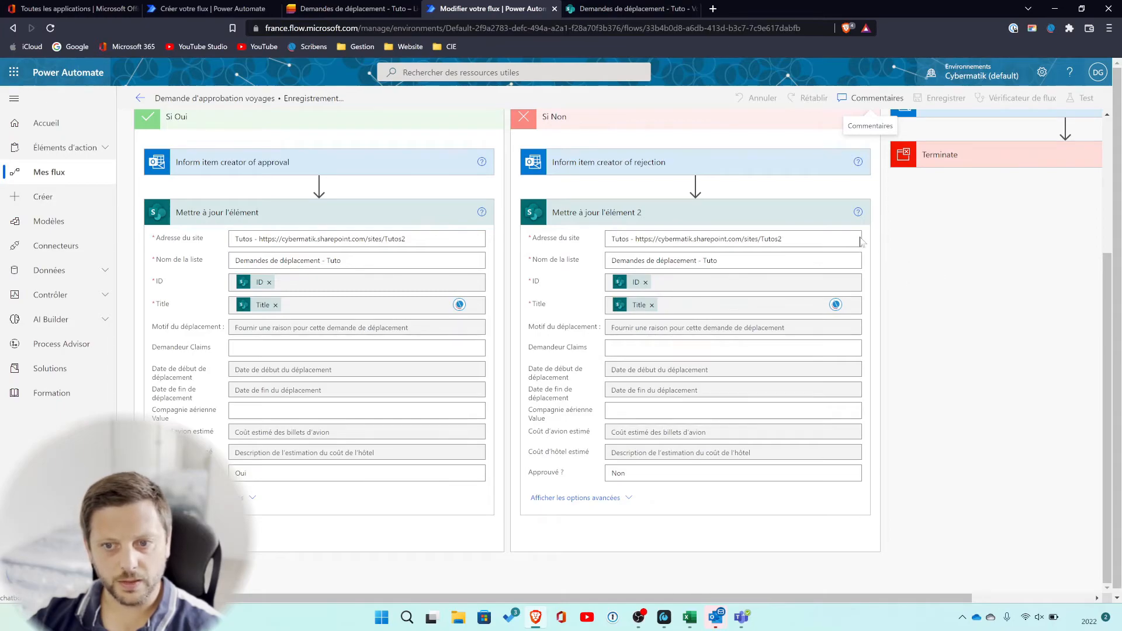
{"action": "left_click", "coordinate": [1085, 101]}
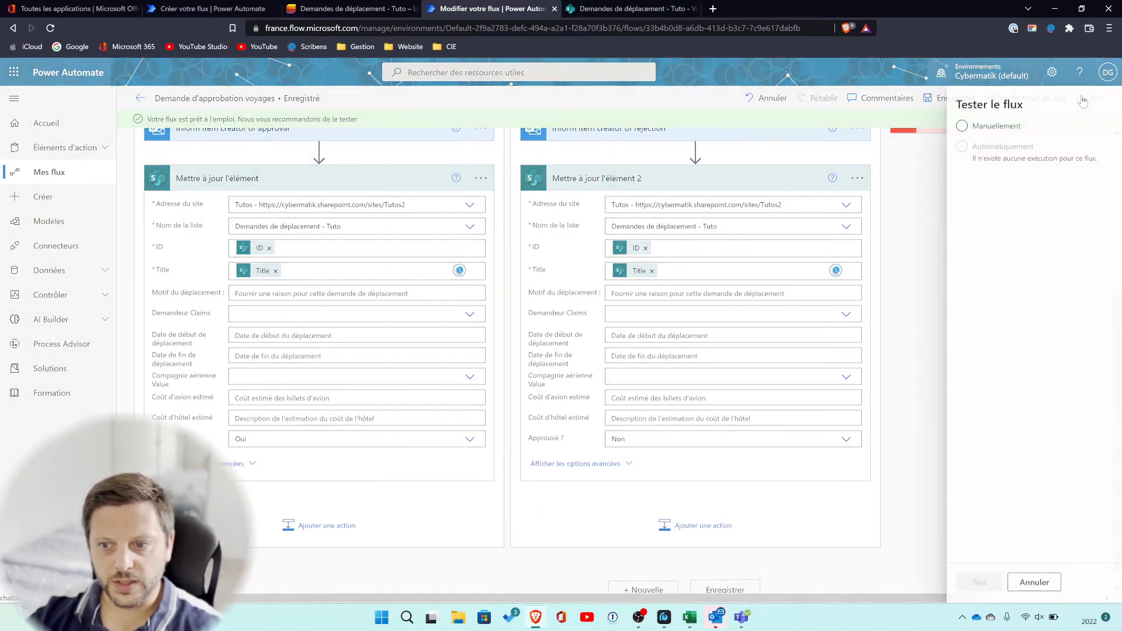
Step: Run an automatic test of the flow with a recently used trigger, using the previous successful run
{"action": "left_click", "coordinate": [1030, 154]}
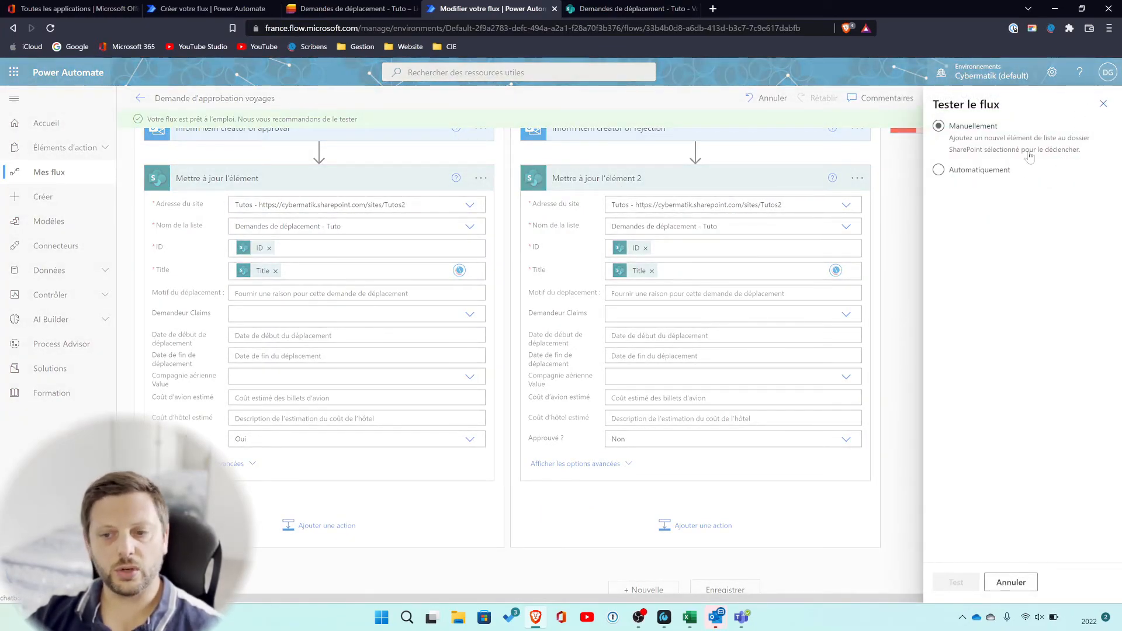
{"action": "left_click", "coordinate": [940, 171]}
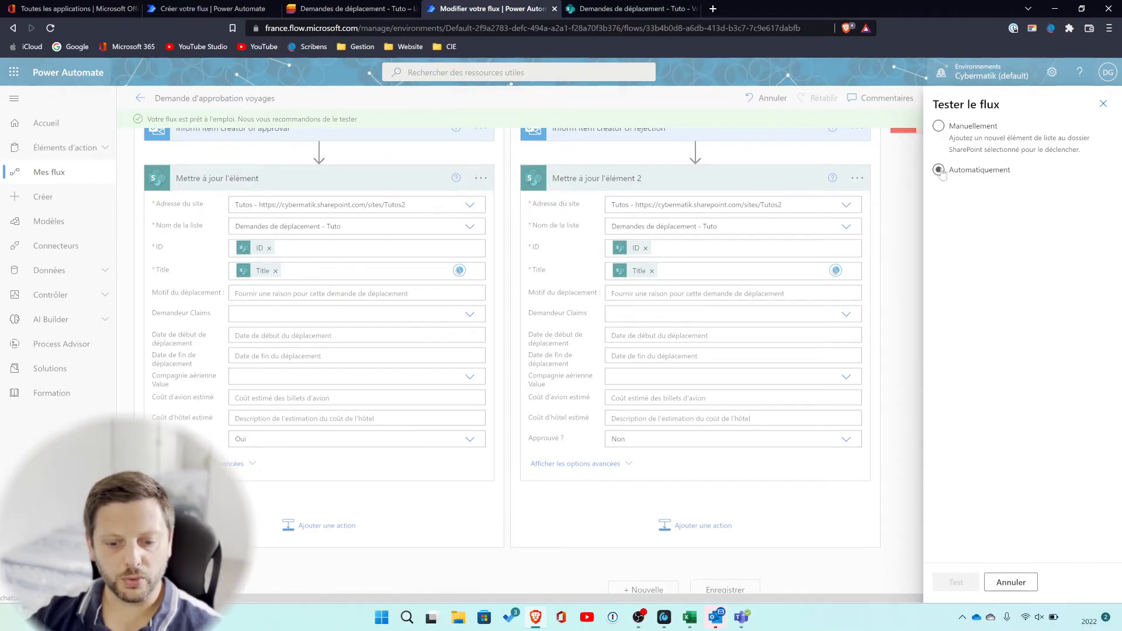
{"action": "left_click", "coordinate": [939, 170]}
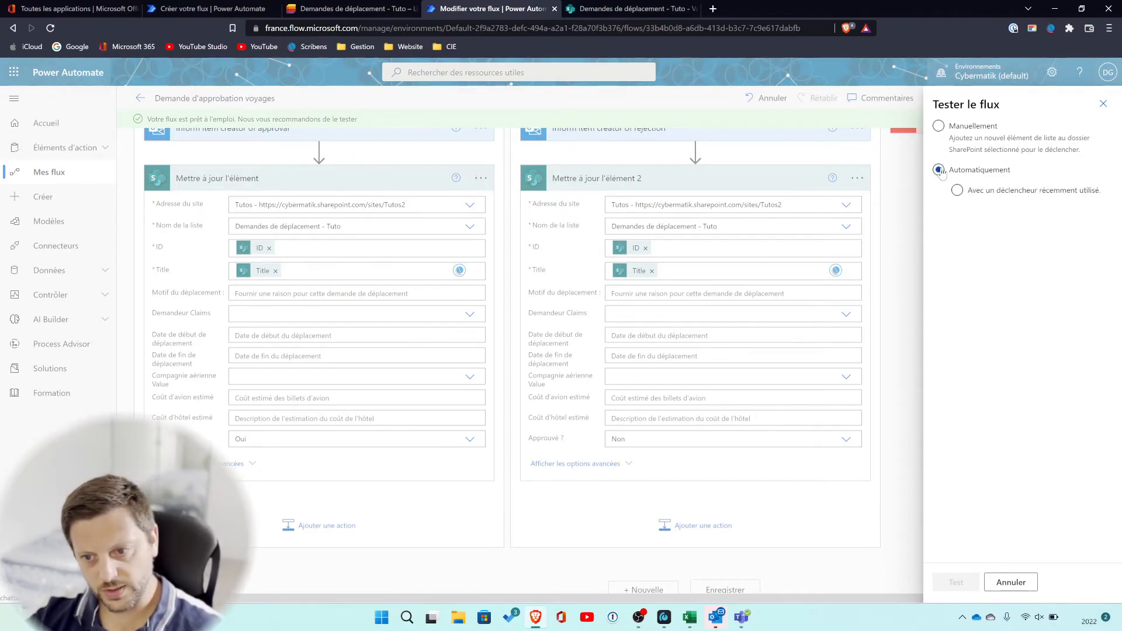
{"action": "left_click", "coordinate": [957, 191]}
{"action": "left_click", "coordinate": [943, 214]}
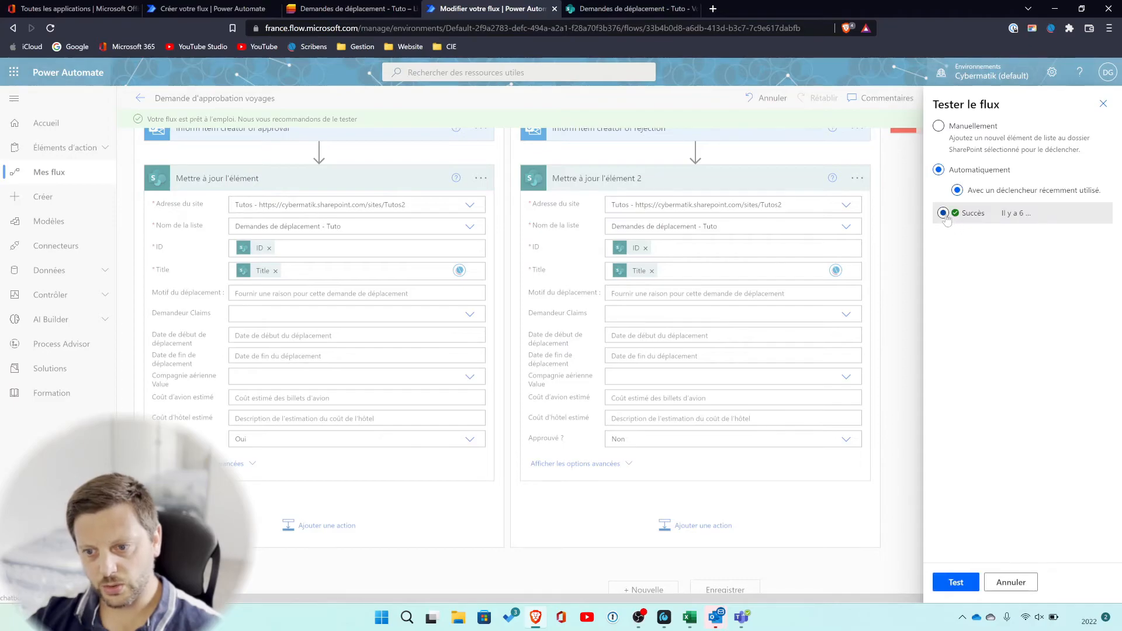
{"action": "left_click", "coordinate": [958, 582]}
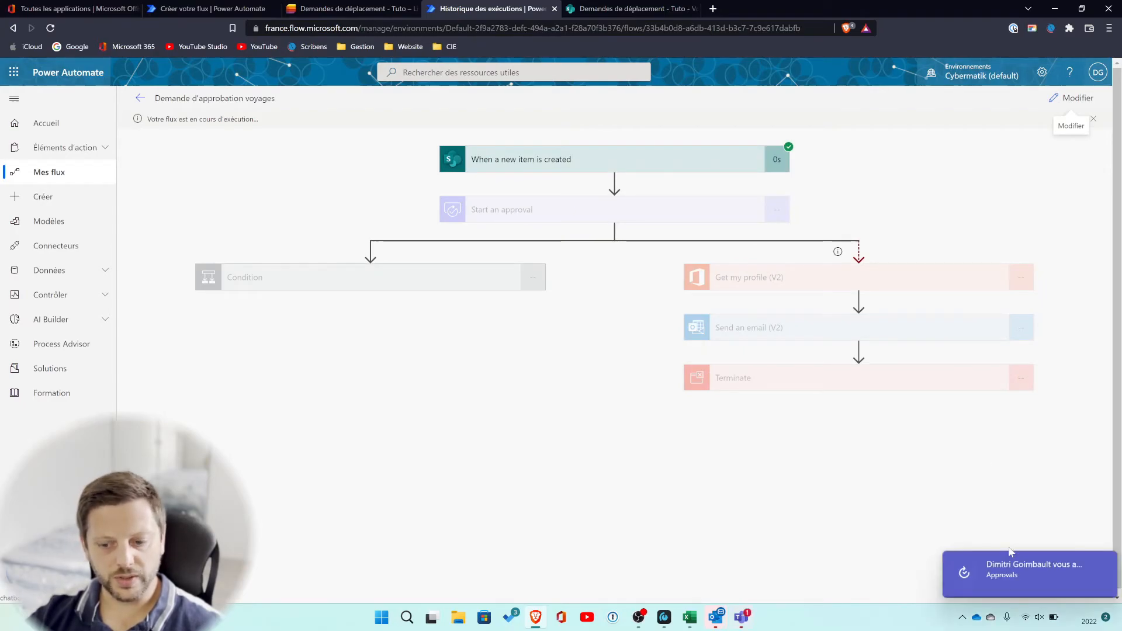
Step: Open the new "Please review: Voyage chez youtube" request in Teams, and check the item's "Approuvé ?" value in the browser list
{"action": "left_click", "coordinate": [1016, 579]}
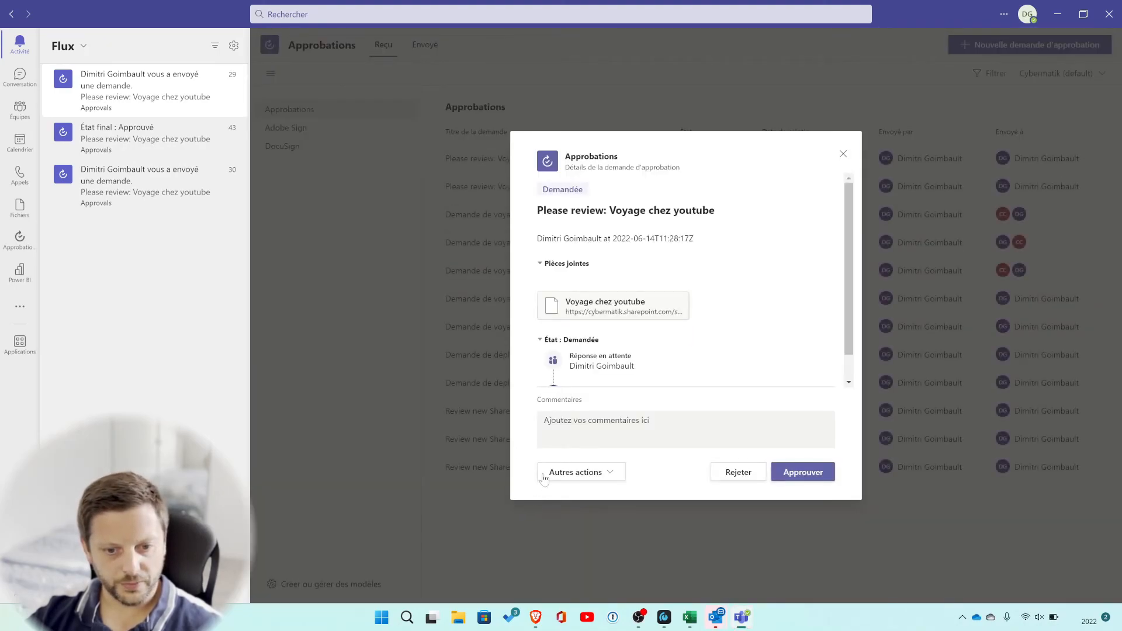
{"action": "left_click", "coordinate": [537, 618]}
{"action": "left_click", "coordinate": [347, 8]}
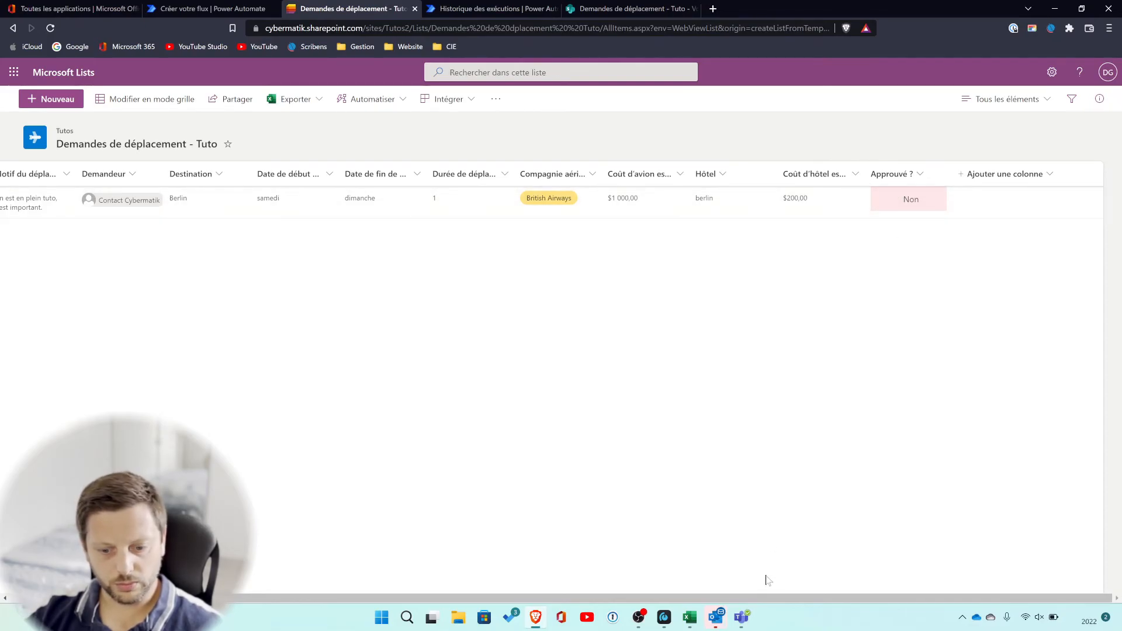
Step: Switch back to Teams, approve the "Please review: Voyage chez youtube" request without a comment and open its final status details
{"action": "left_click", "coordinate": [742, 618]}
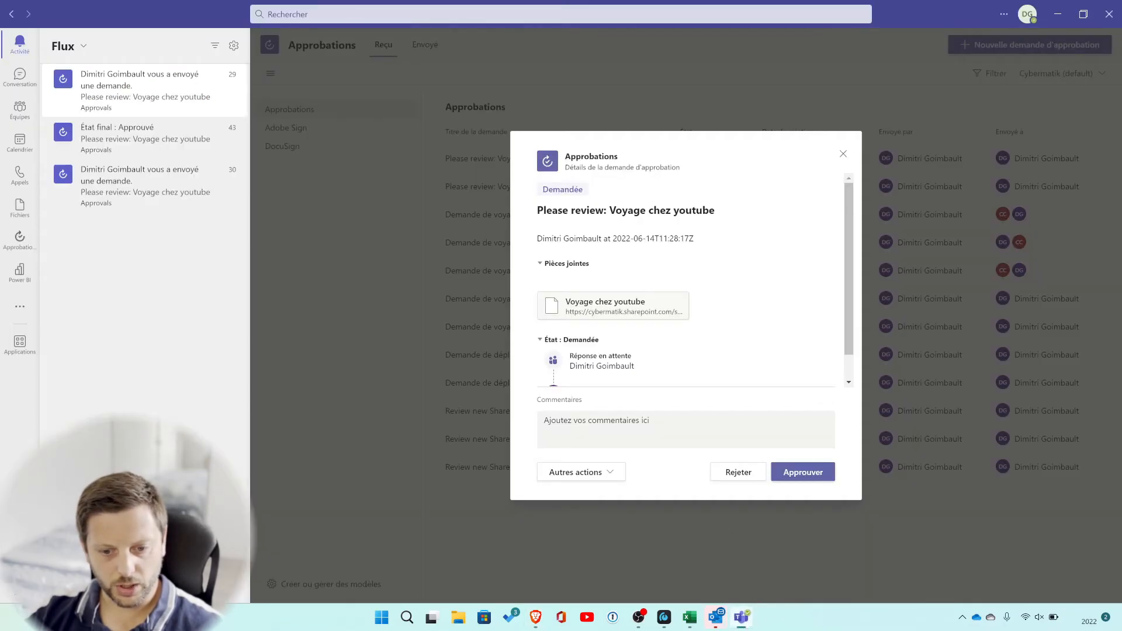
{"action": "left_click", "coordinate": [806, 475]}
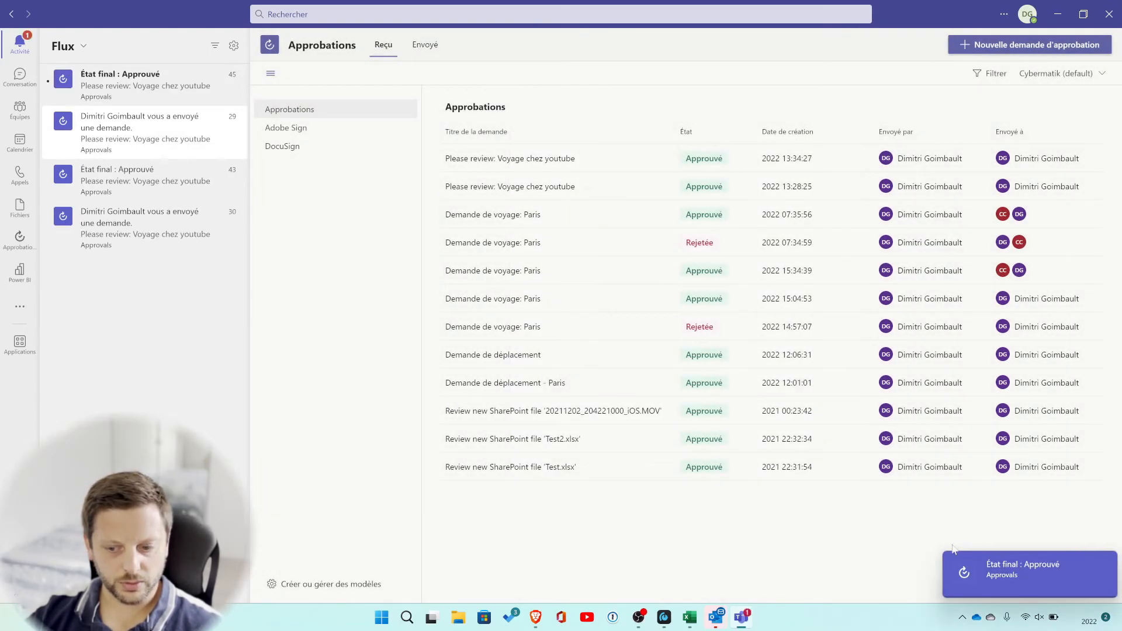
{"action": "left_click", "coordinate": [994, 570]}
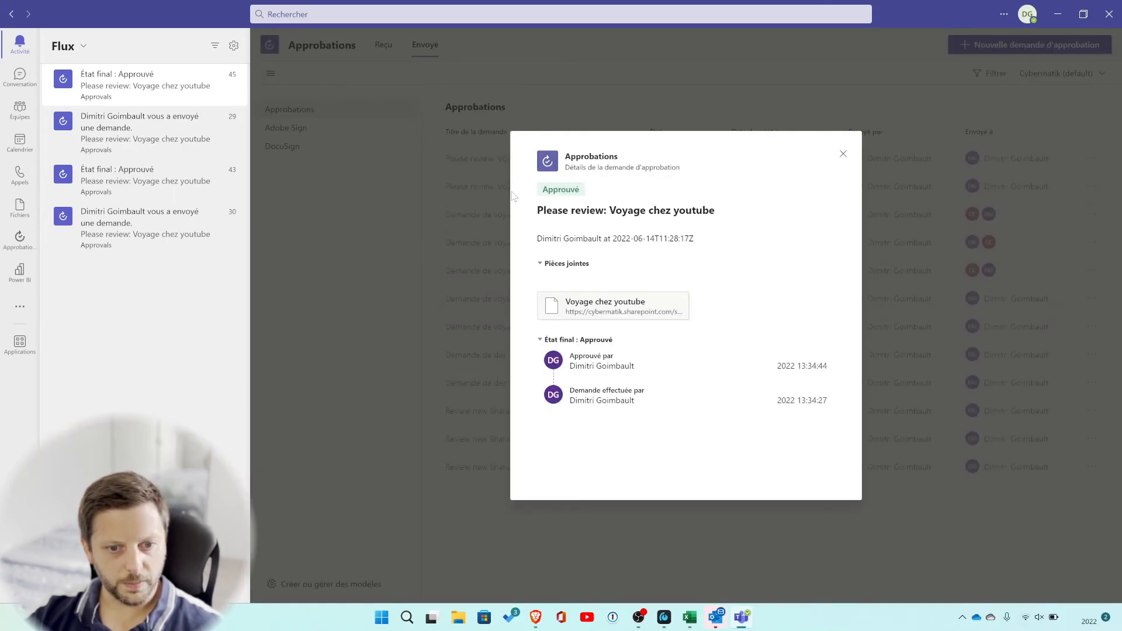
Step: Return to the Demandes de déplacement - Tuto list in the browser, refresh it and check the item's "Approuvé ?" column
{"action": "left_click", "coordinate": [536, 619]}
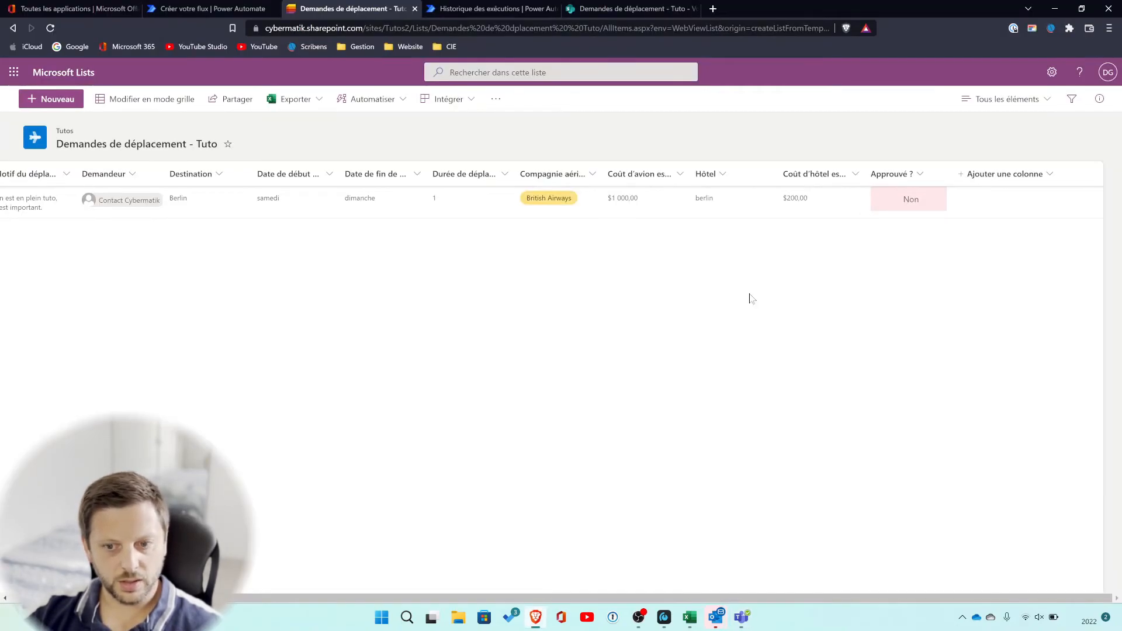
{"action": "key", "text": "F5"}
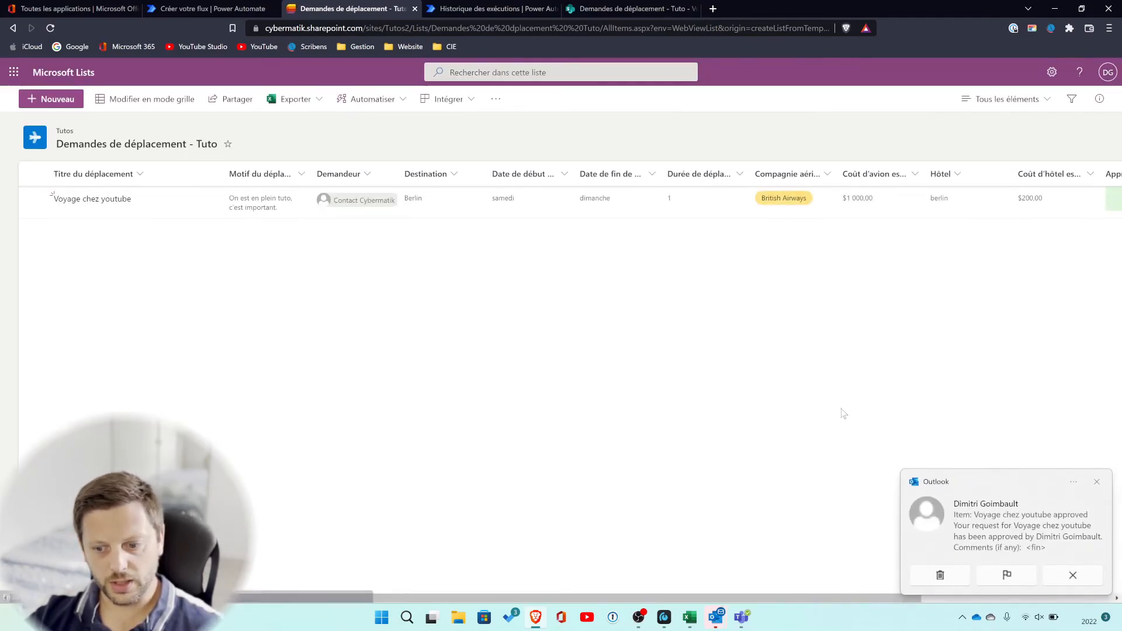
{"action": "left_click", "coordinate": [1102, 485]}
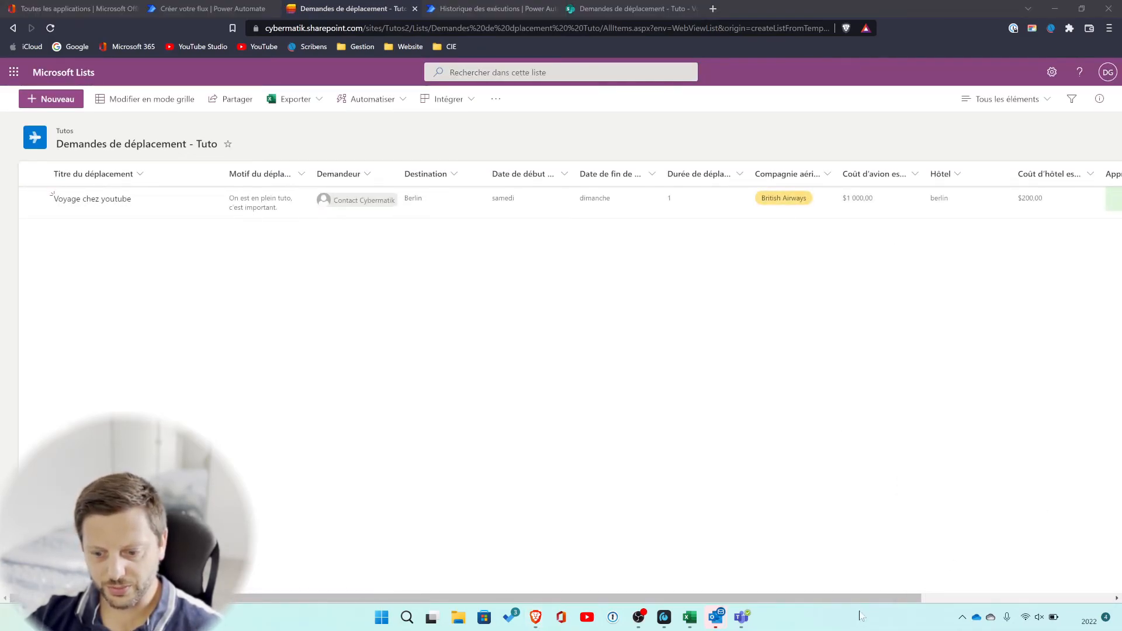
{"action": "left_click_drag", "start_coordinate": [865, 600], "coordinate": [1090, 597]}
{"action": "left_click", "coordinate": [1097, 485]}
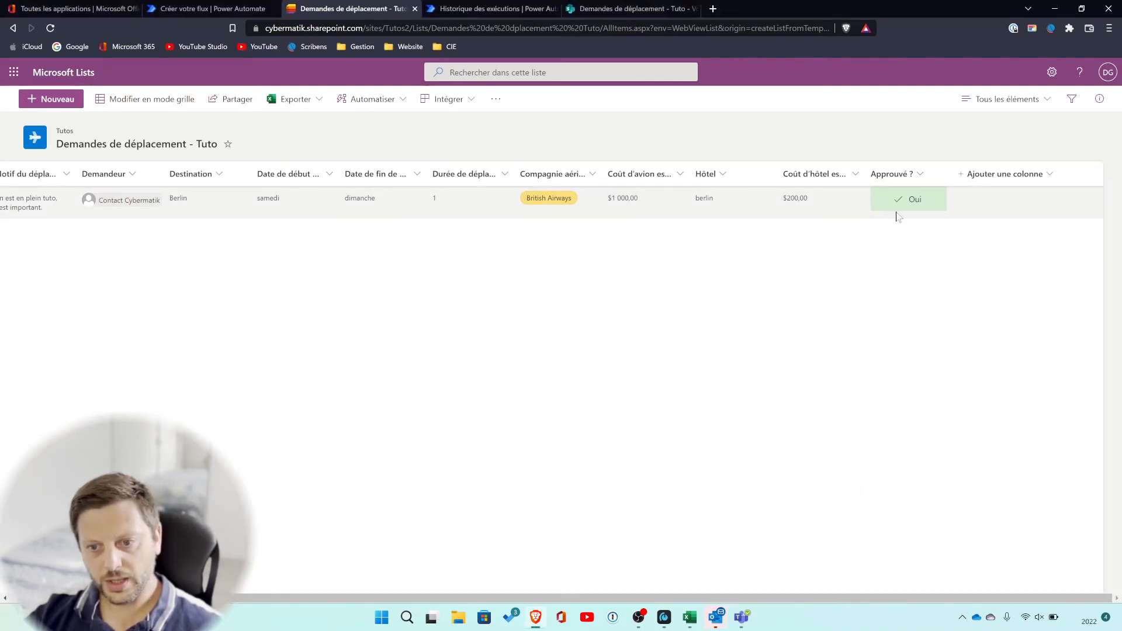